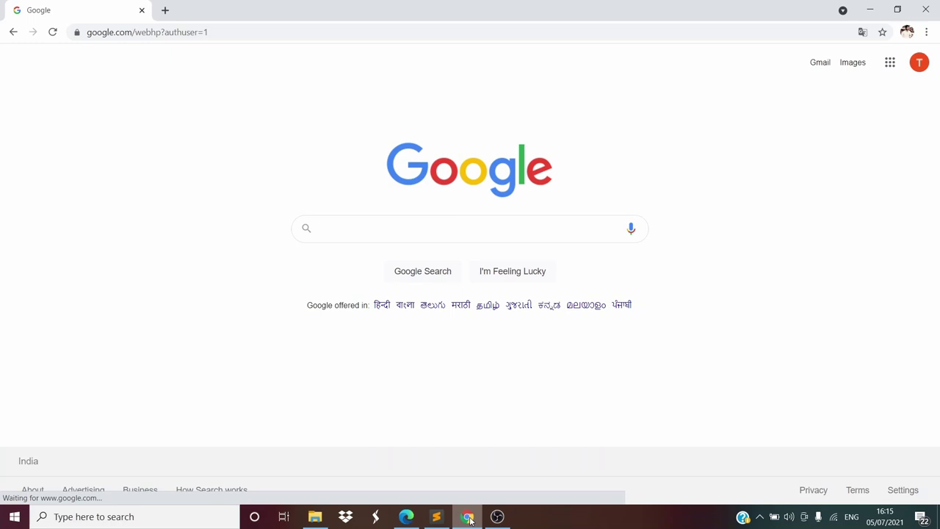
Google 'book management system github' and open the Library-Management-System repository result
left_click(525, 229)
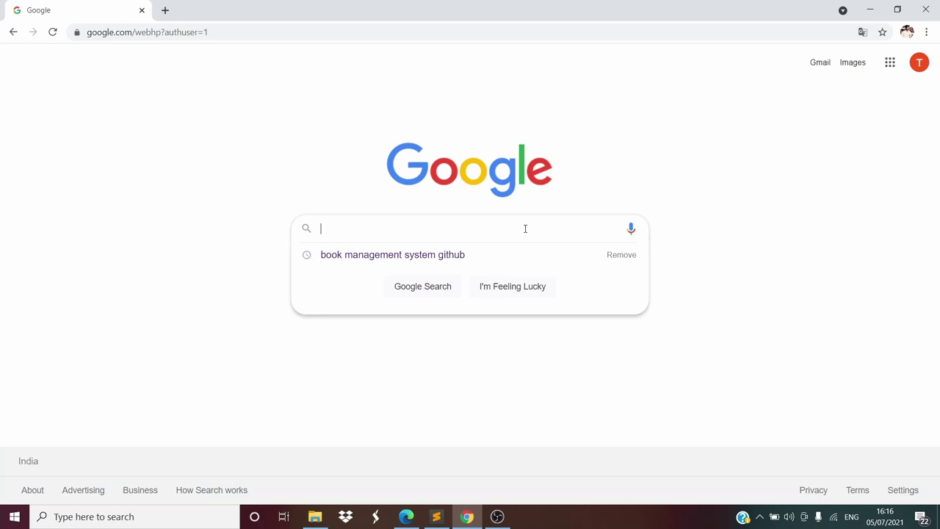
left_click(485, 254)
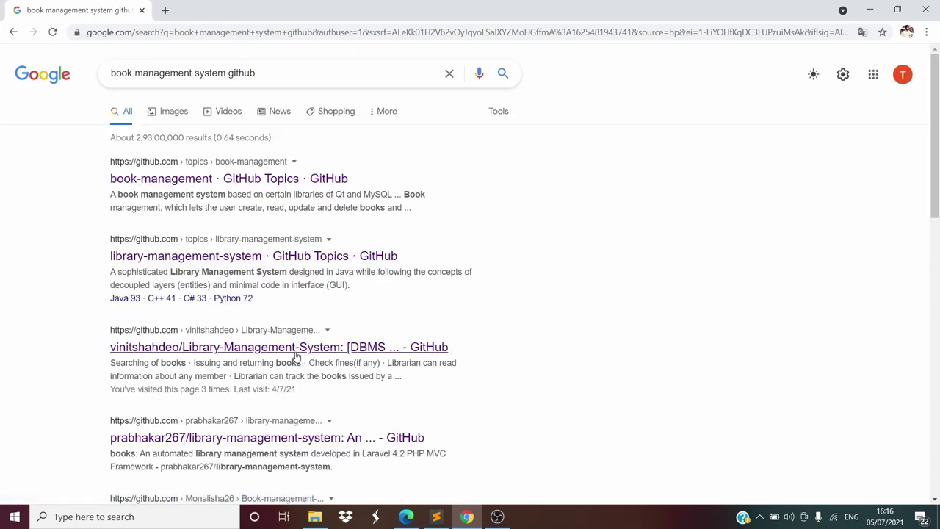
left_click(299, 356)
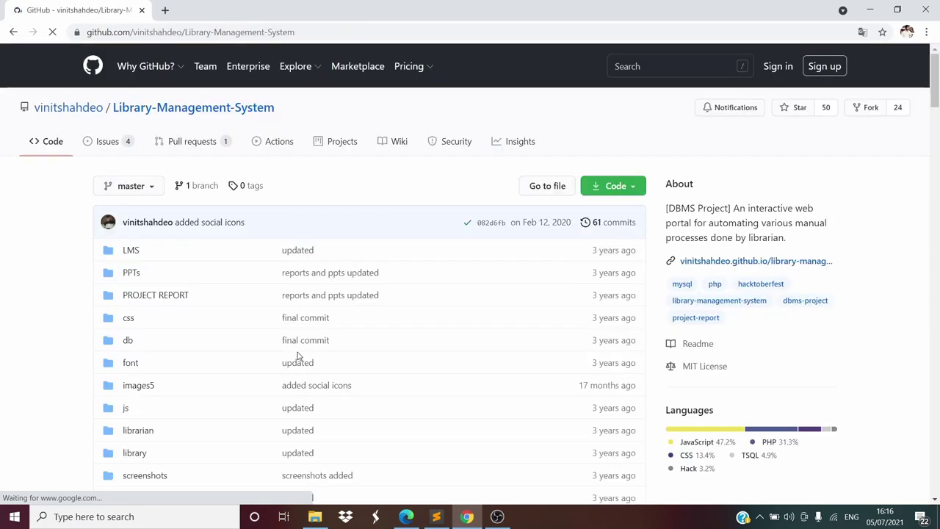
Download the Library-Management-System repository as a ZIP archive from the Code menu
left_click(627, 184)
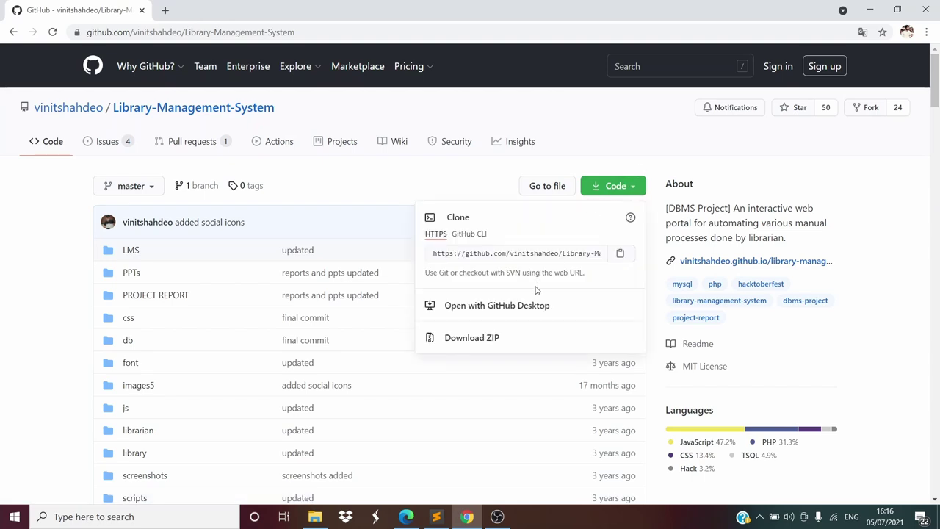
left_click(472, 338)
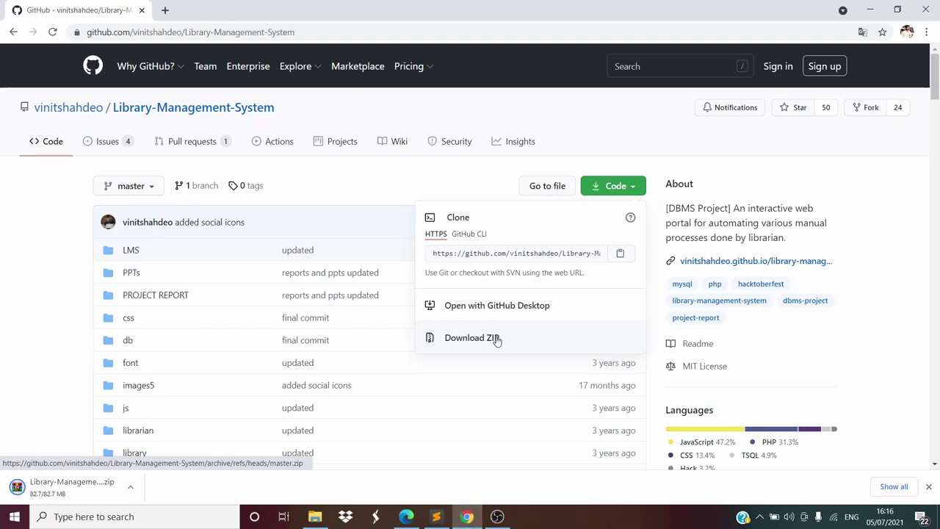
Show the Downloads folder in File Explorer and refresh its listing
left_click(316, 517)
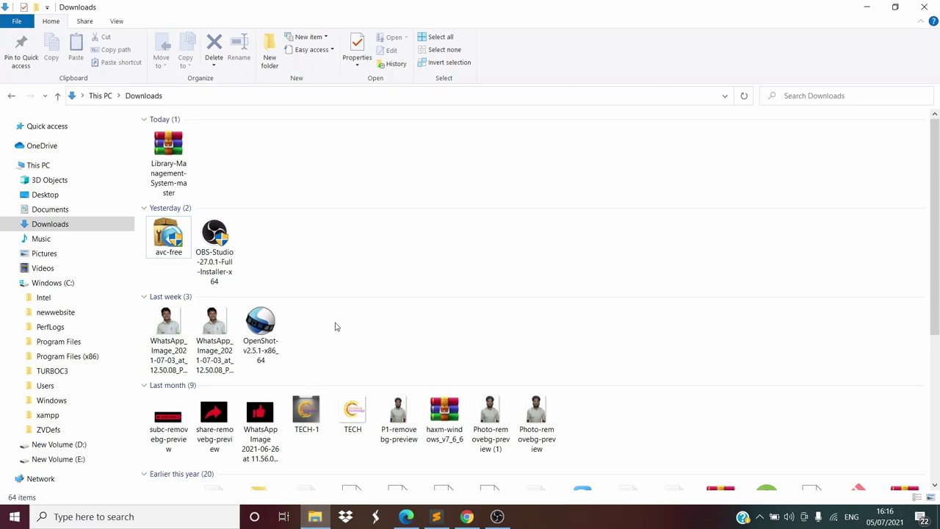
right_click(335, 173)
left_click(388, 222)
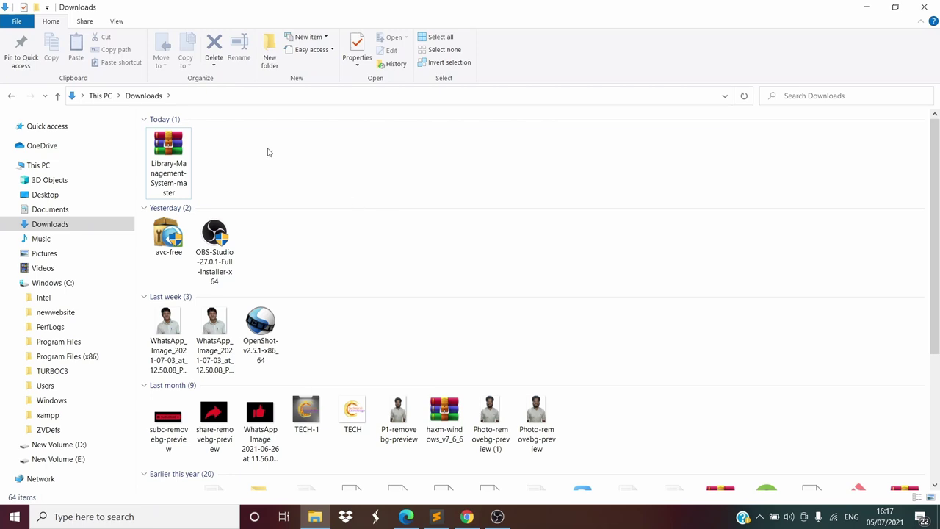
Extract the Library-Management-System-master archive here in Downloads
left_click(170, 170)
right_click(170, 170)
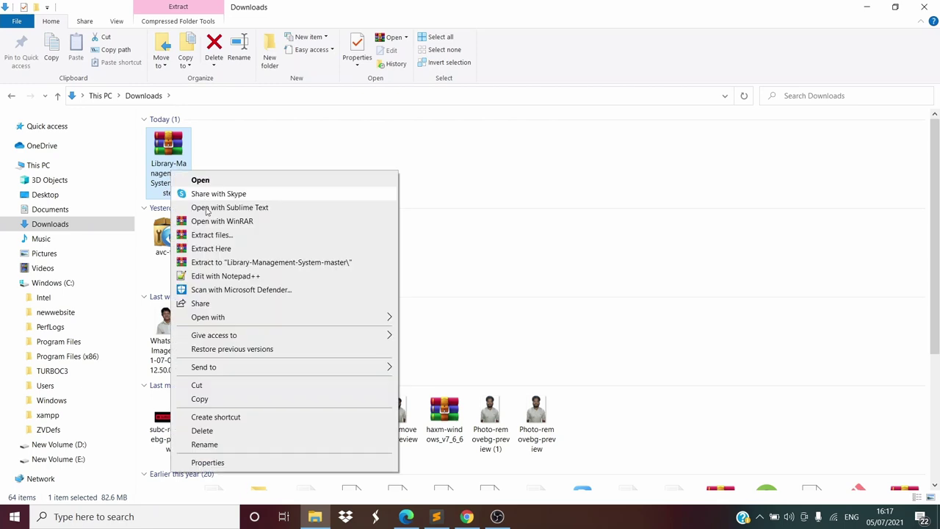
left_click(212, 248)
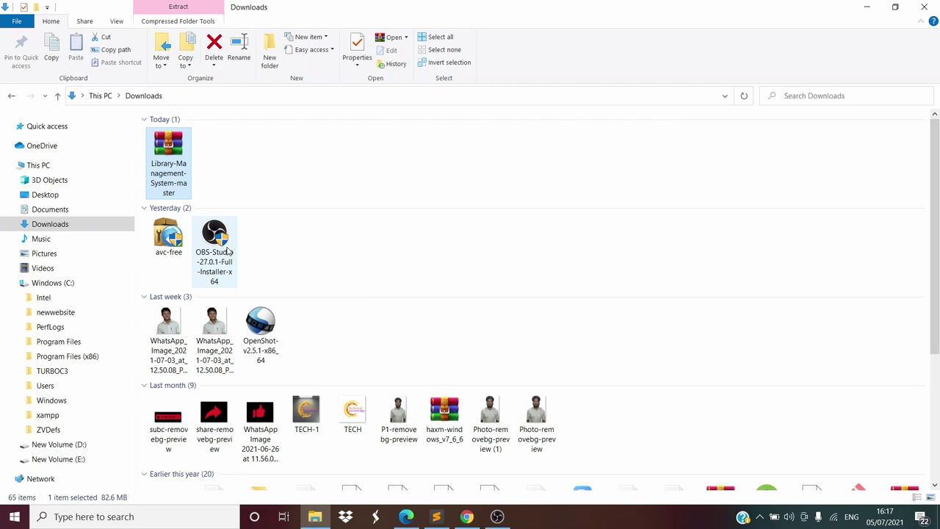
scroll(229, 251, "down", 3)
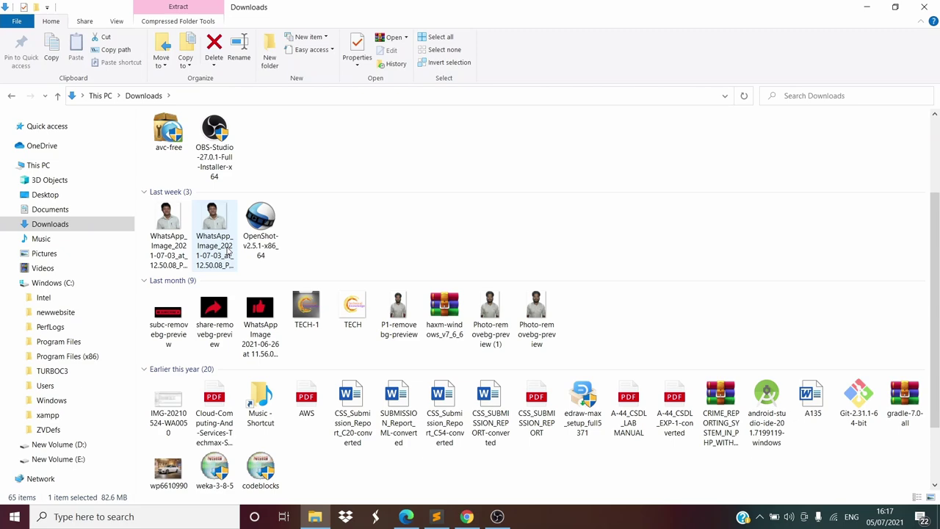
scroll(500, 357, "down", 5)
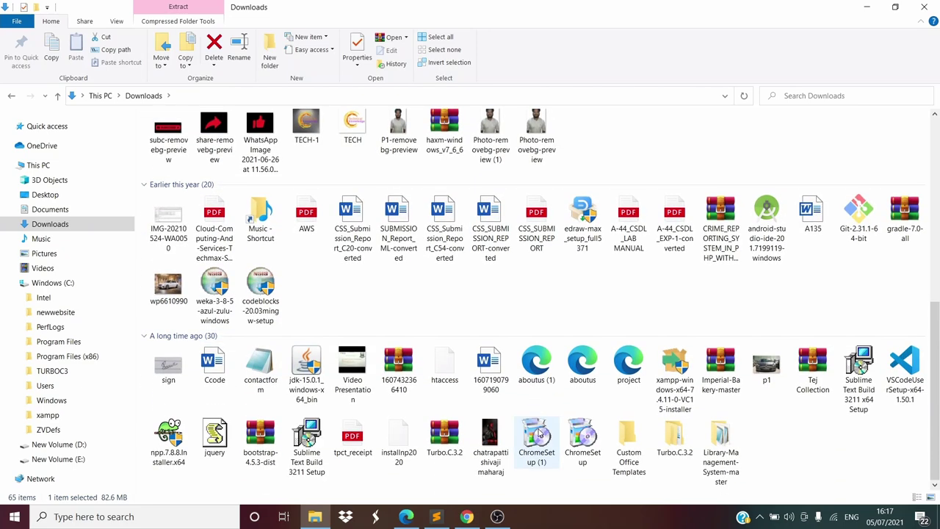
Copy the Library-Management-System-master folder and paste it into C:\xampp\htdocs
right_click(720, 438)
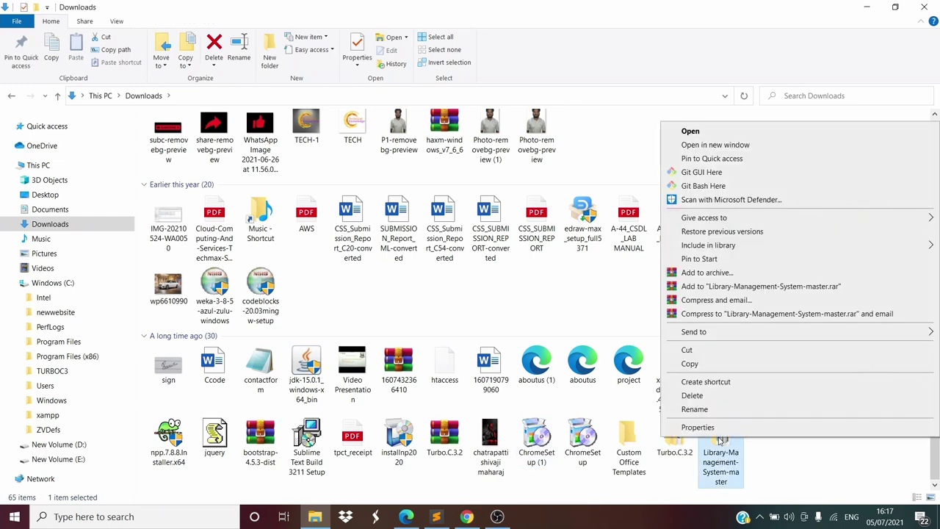
left_click(690, 363)
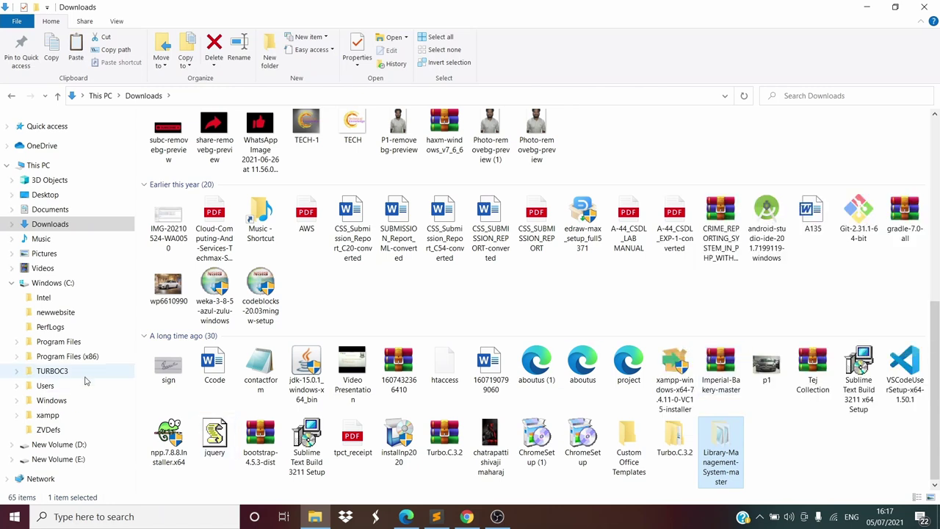
left_click(82, 286)
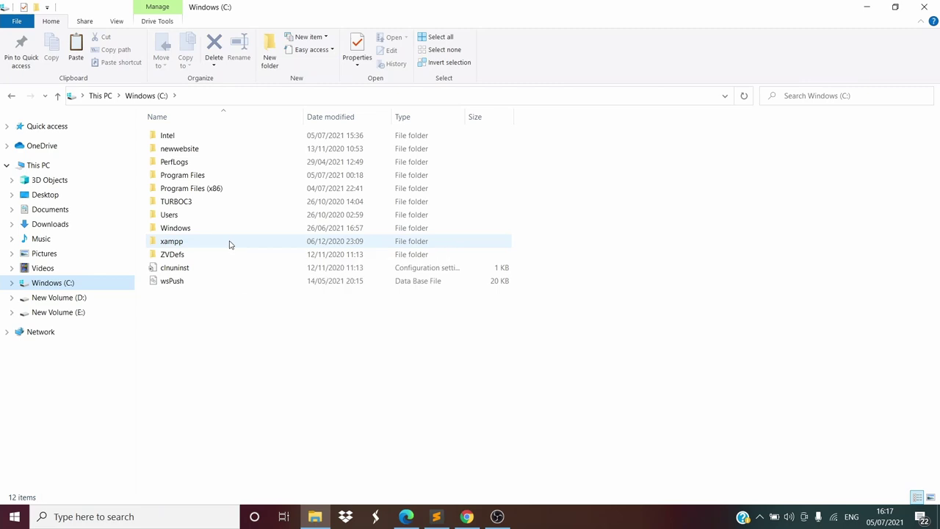
double_click(229, 244)
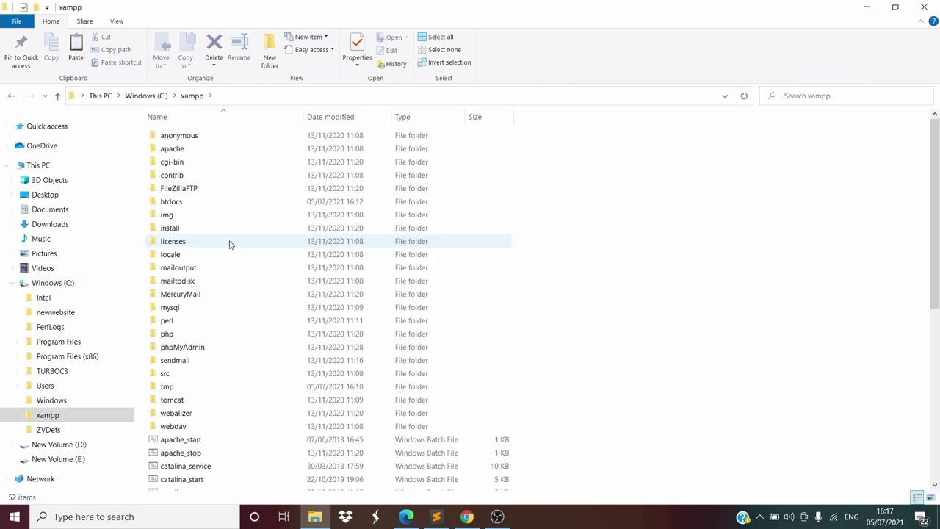
double_click(219, 204)
right_click(230, 330)
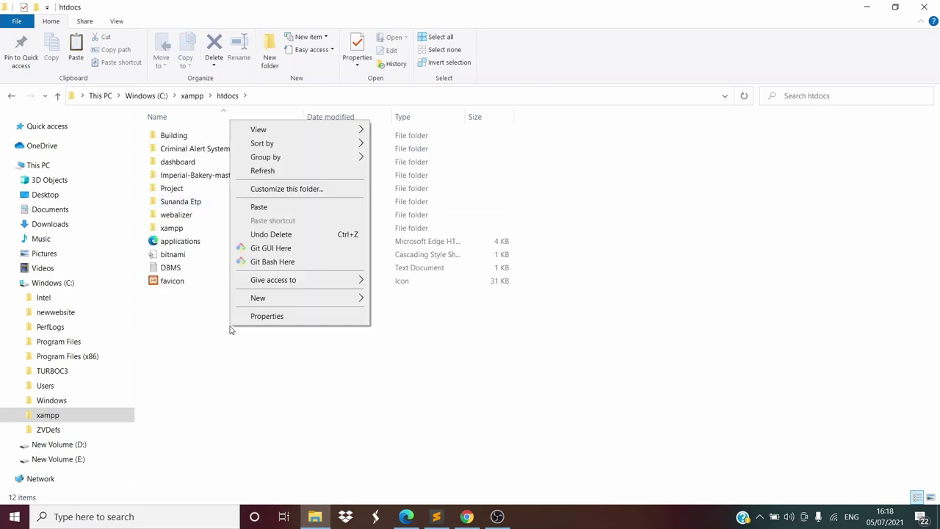
left_click(269, 211)
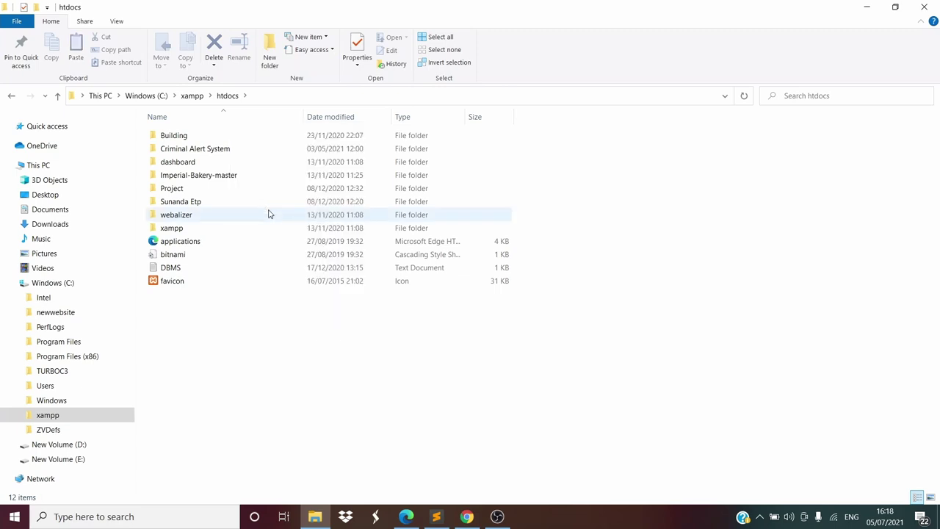
Refresh the htdocs listing so the new folder appears in order
right_click(263, 358)
left_click(316, 204)
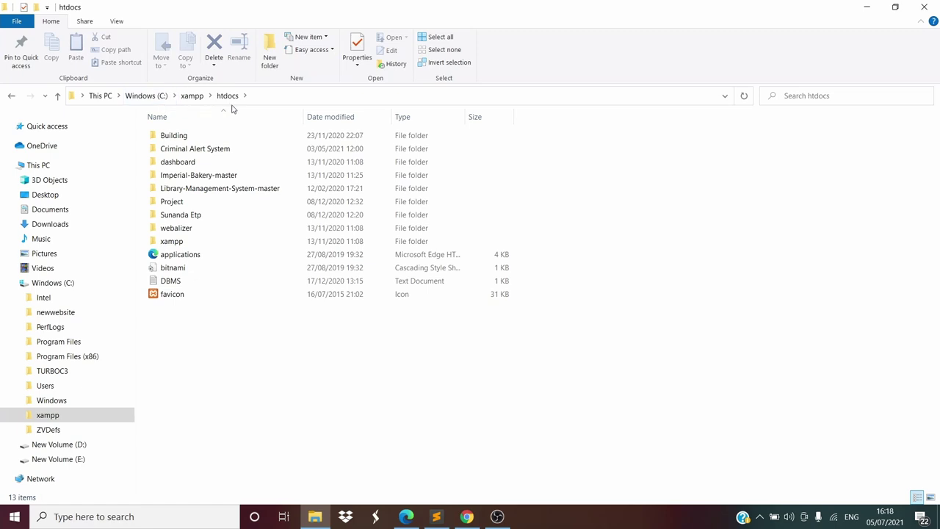
right_click(225, 323)
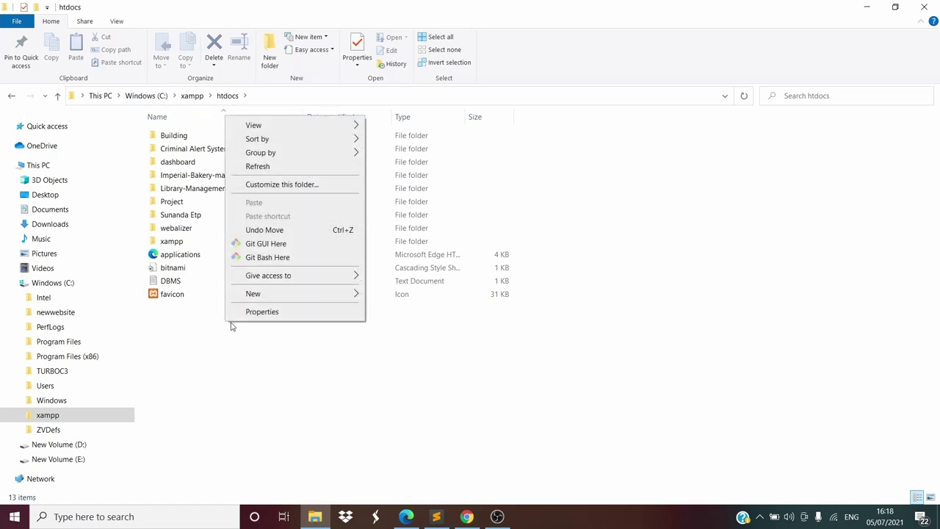
left_click(271, 167)
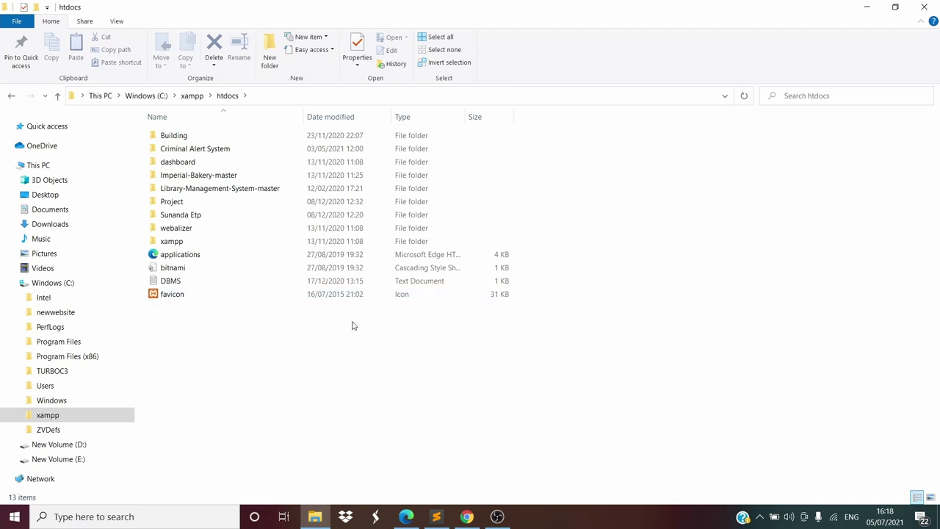
Bring Sublime Text to the front and open its File menu
left_click(436, 517)
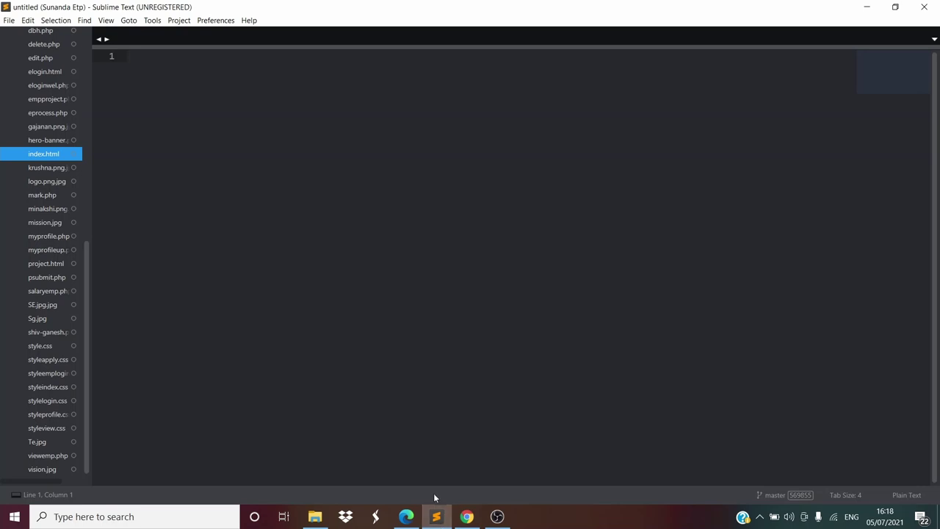
mouse_move(444, 507)
left_click(9, 22)
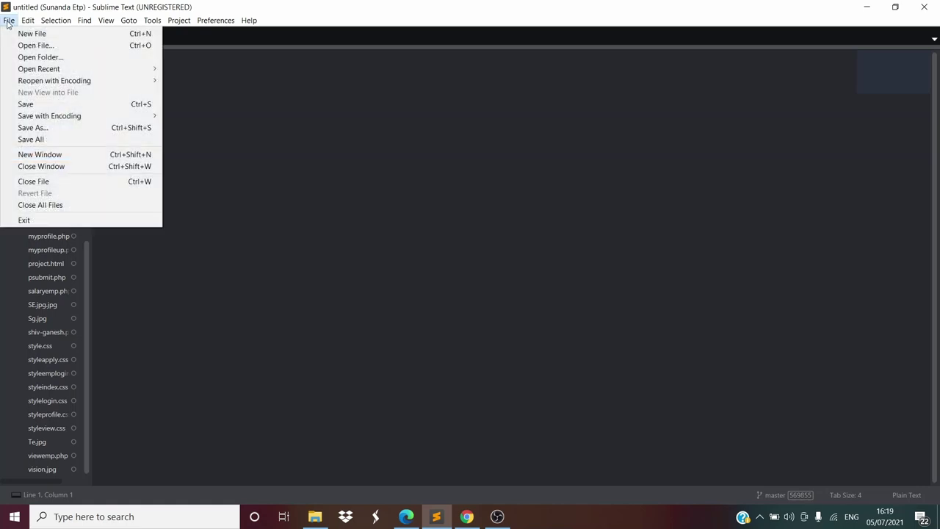
Open C:\xampp\htdocs\Sunanda Etp as a project folder in a new window
left_click(21, 57)
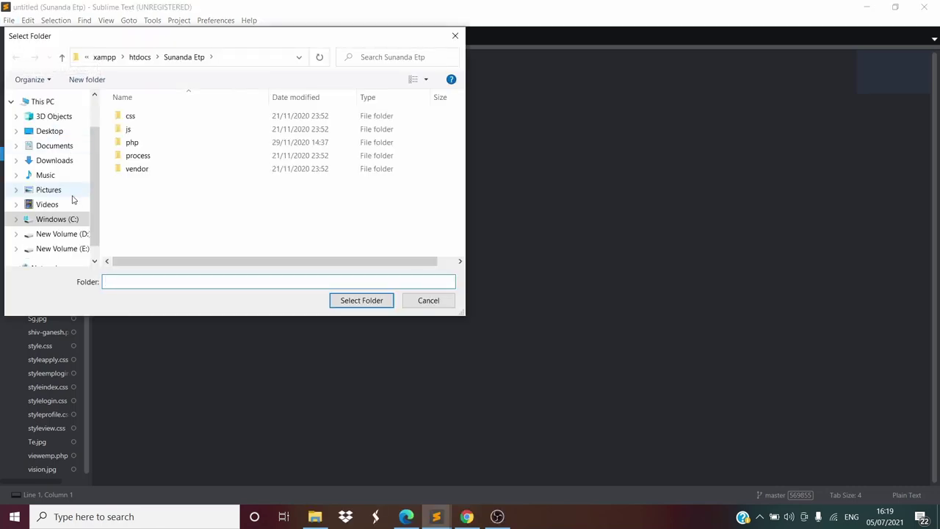
left_click(53, 219)
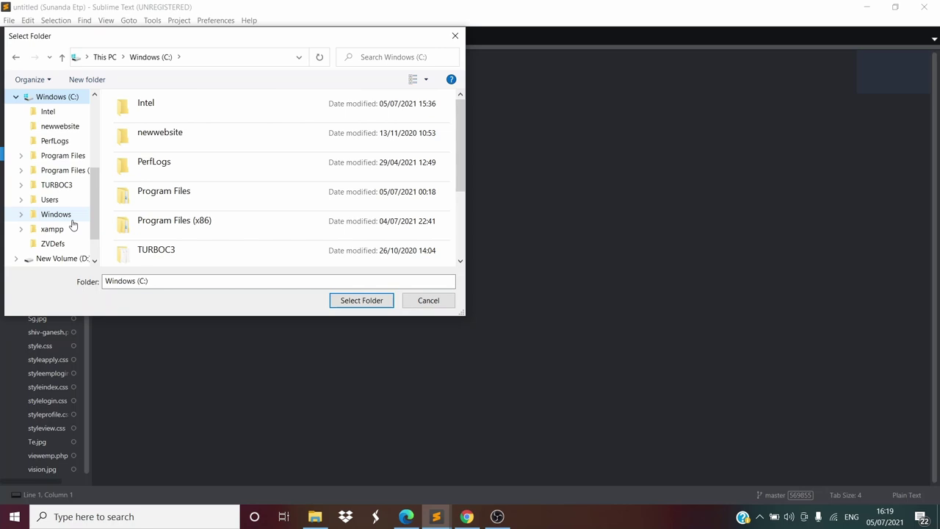
scroll(208, 228, "down", 2)
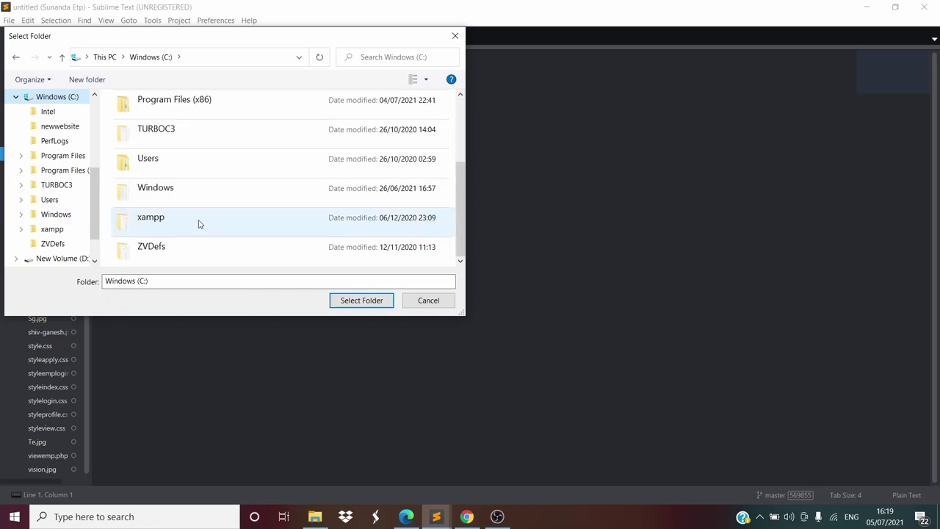
double_click(199, 222)
double_click(157, 183)
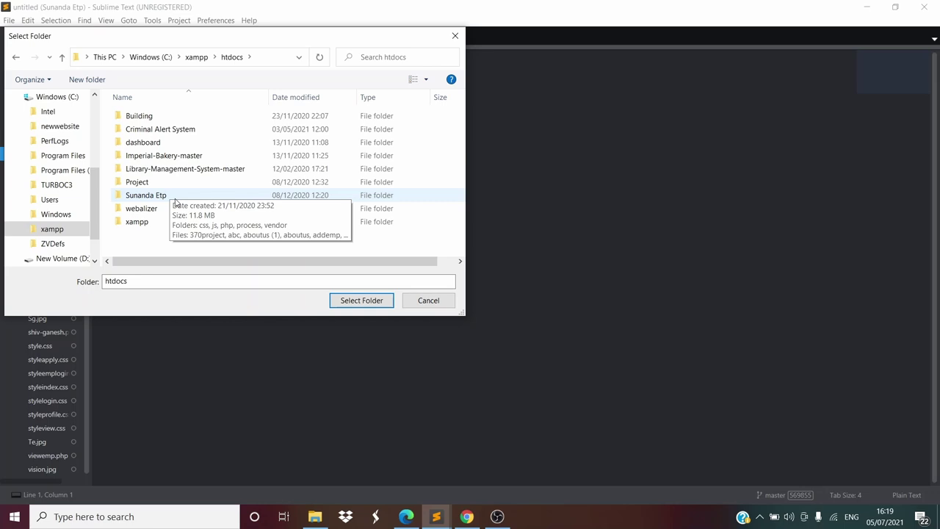
left_click(174, 199)
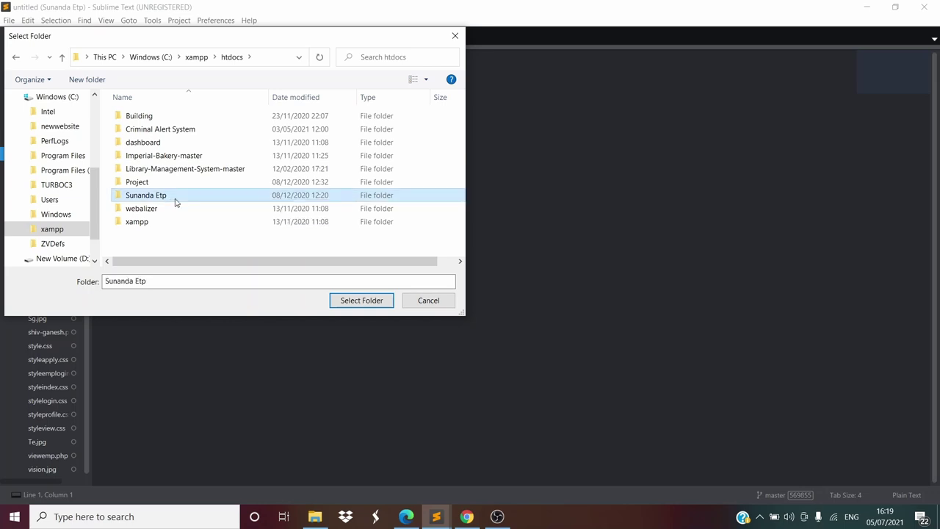
left_click(366, 305)
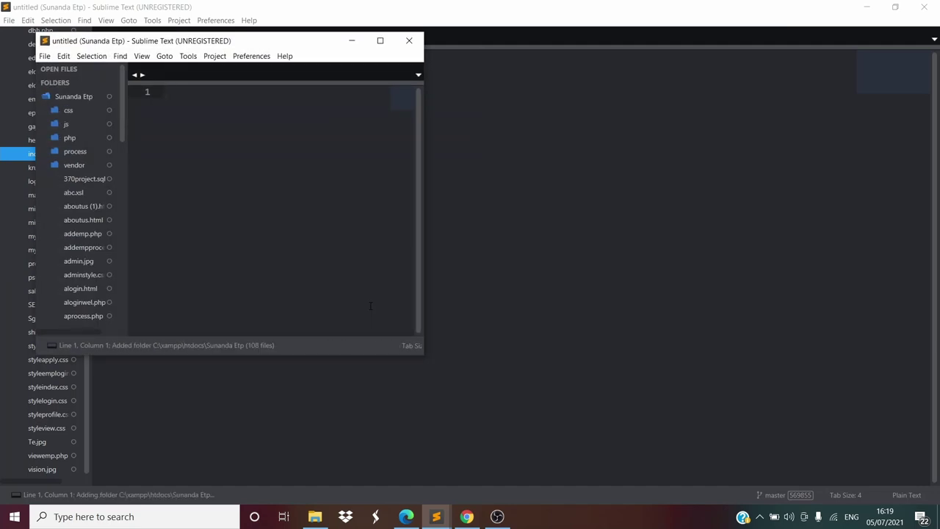
Maximize the Sunanda Etp window and open index.html from the sidebar
left_click(380, 40)
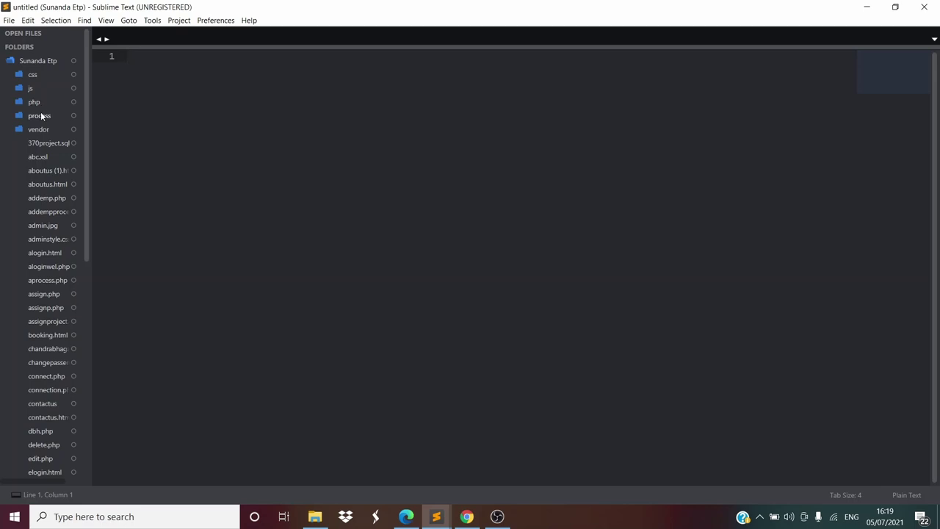
scroll(42, 188, "down", 3)
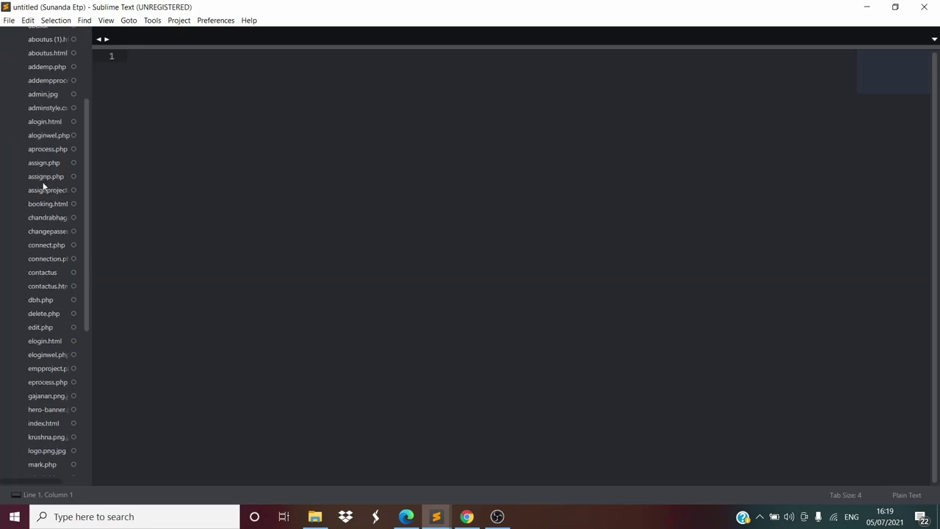
scroll(44, 186, "up", 2)
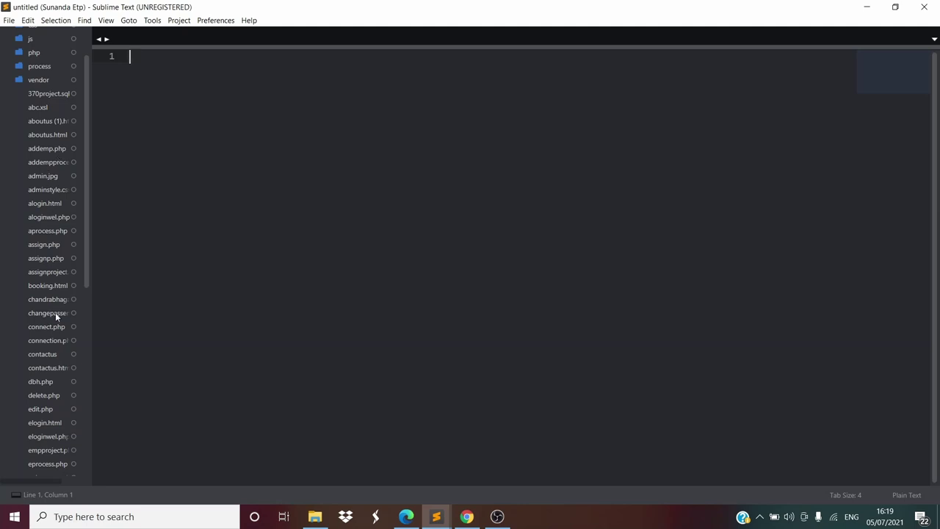
scroll(47, 352, "down", 9)
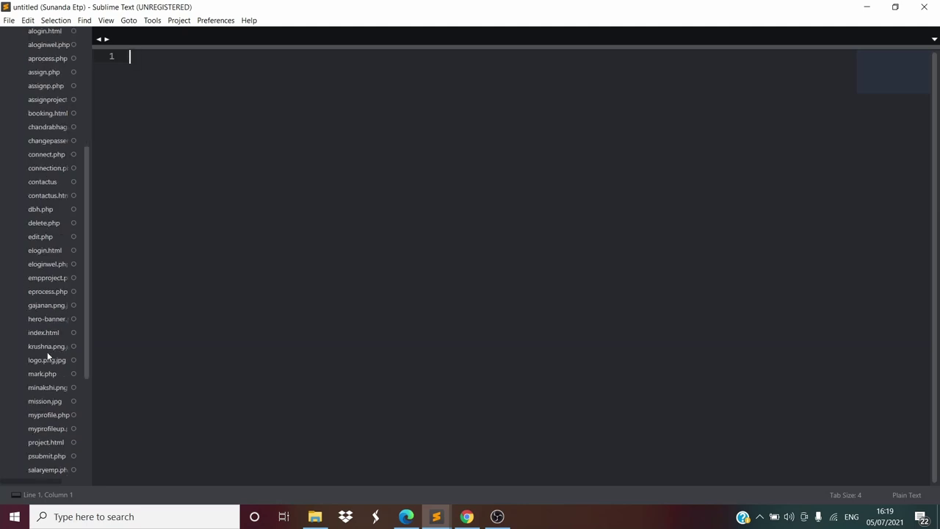
scroll(42, 290, "up", 2)
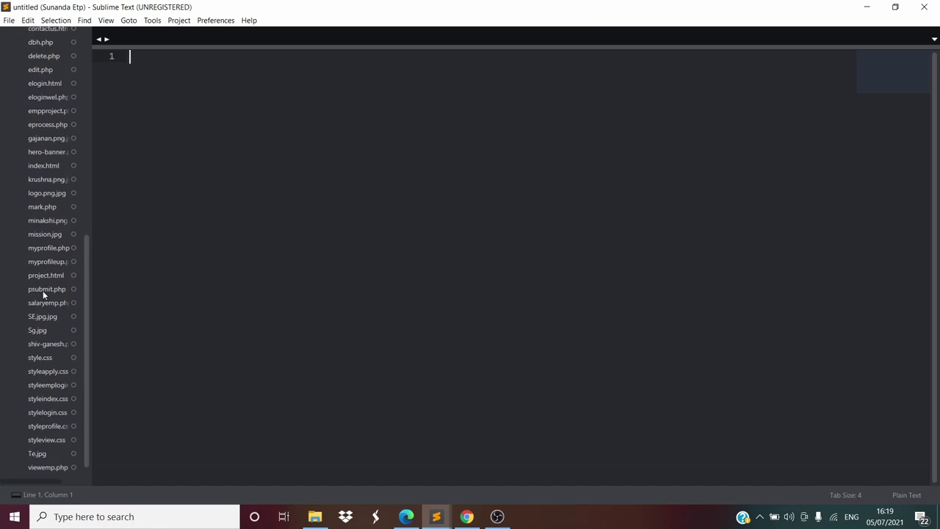
scroll(43, 294, "up", 2)
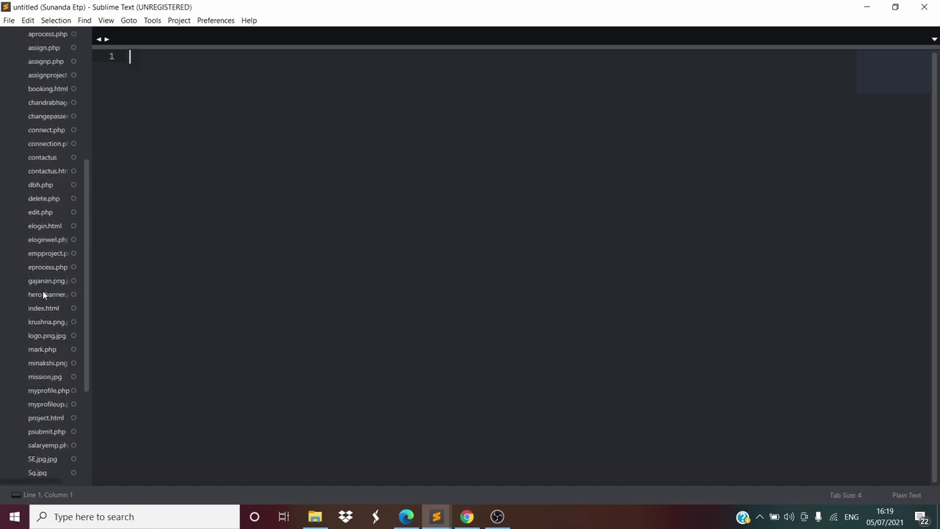
left_click(43, 308)
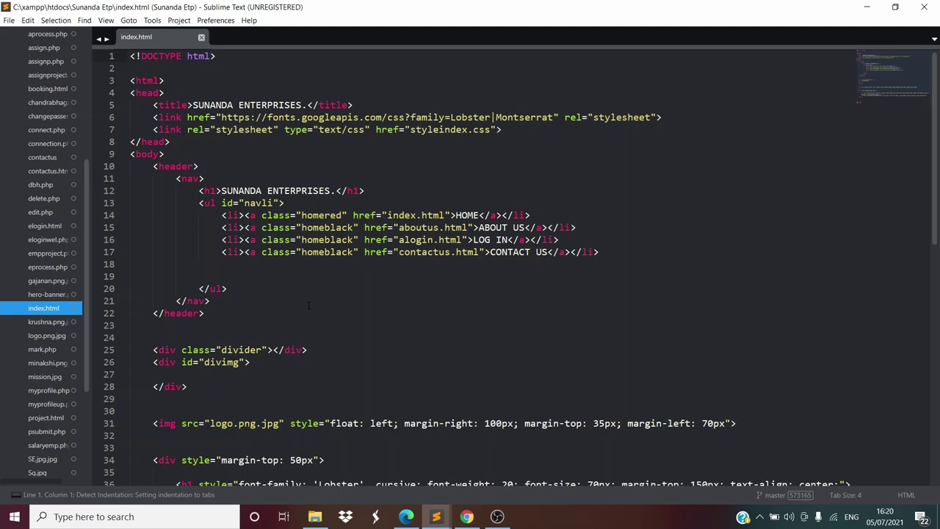
Scroll through index.html's SUNANDA ENTERPRISES page markup
scroll(309, 305, "down", 10)
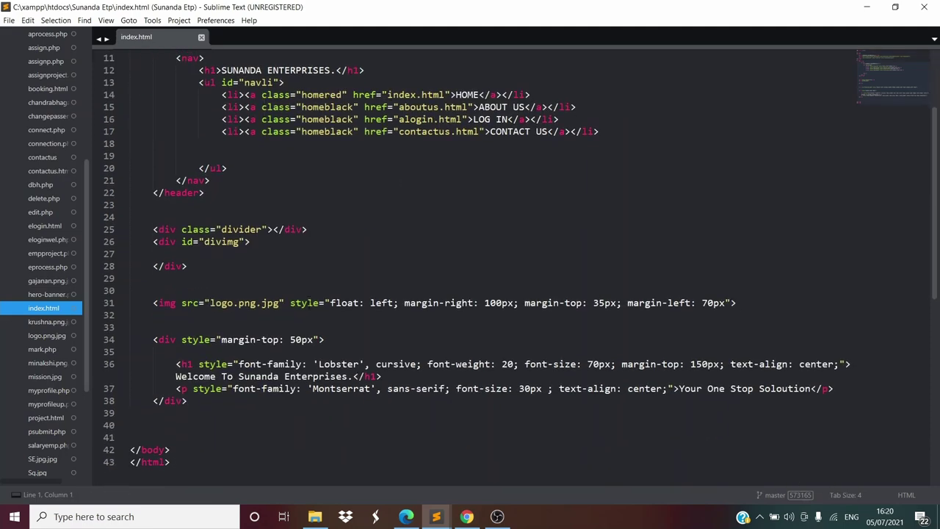
scroll(309, 305, "up", 6)
scroll(309, 306, "up", 4)
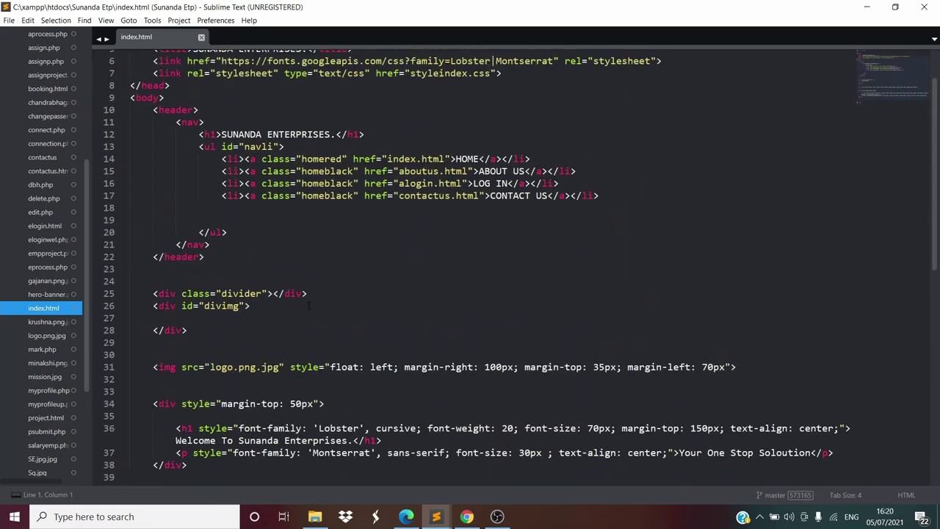
scroll(310, 305, "up", 2)
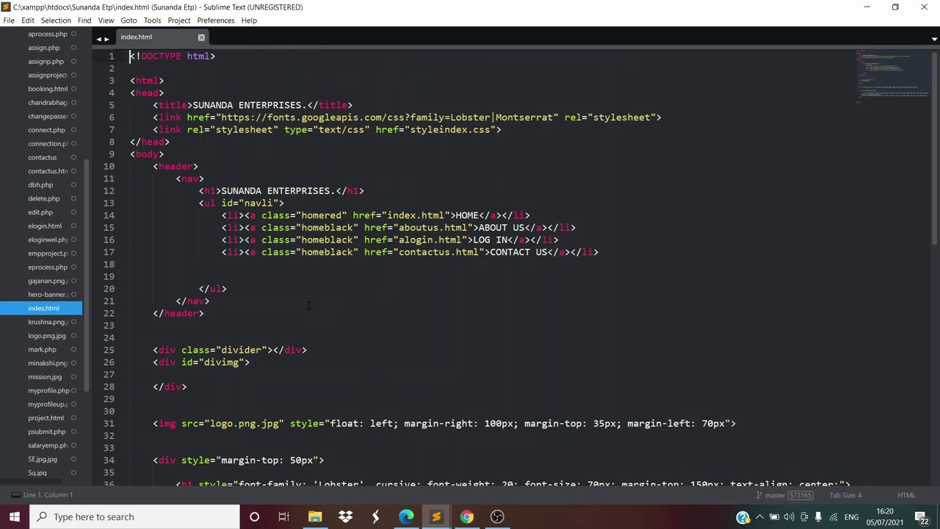
scroll(54, 230, "up", 5)
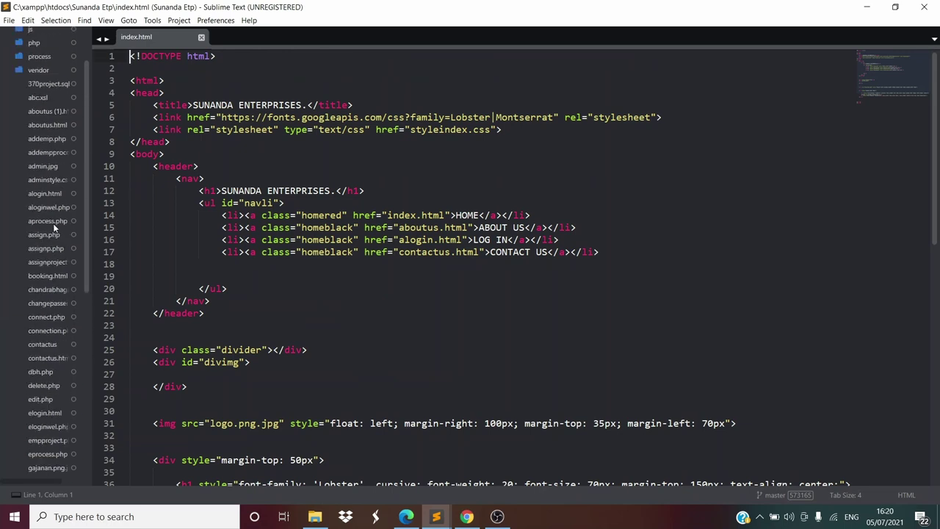
Open 370project.sql and review its contactform and employee tables and inserted data
left_click(48, 86)
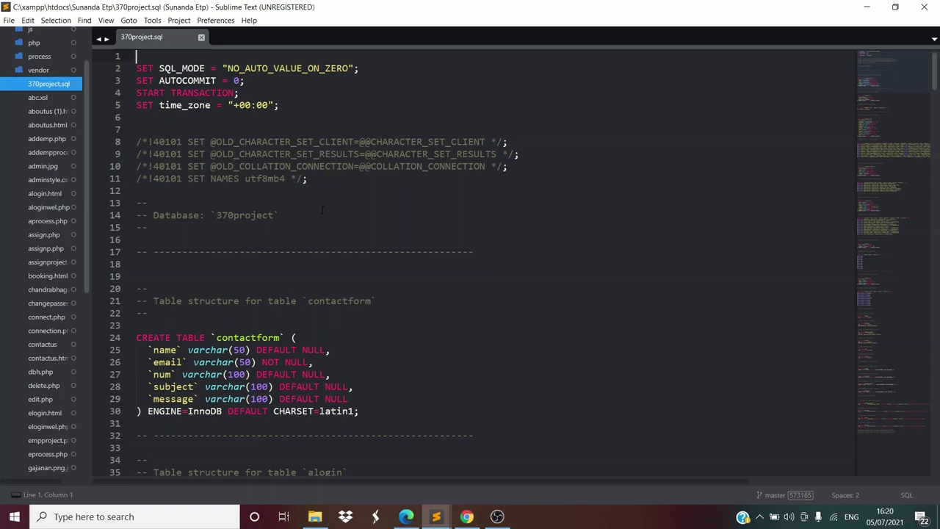
scroll(322, 211, "down", 3)
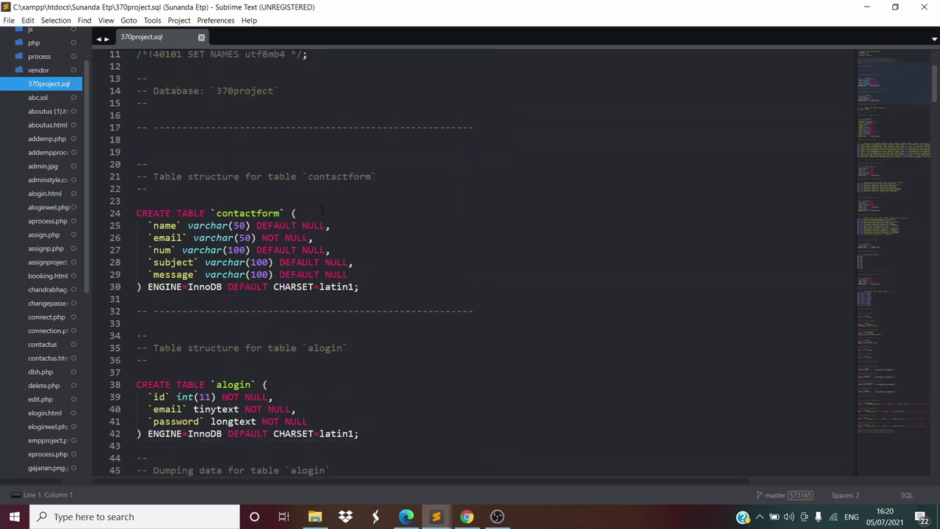
scroll(322, 211, "down", 3)
scroll(321, 211, "down", 10)
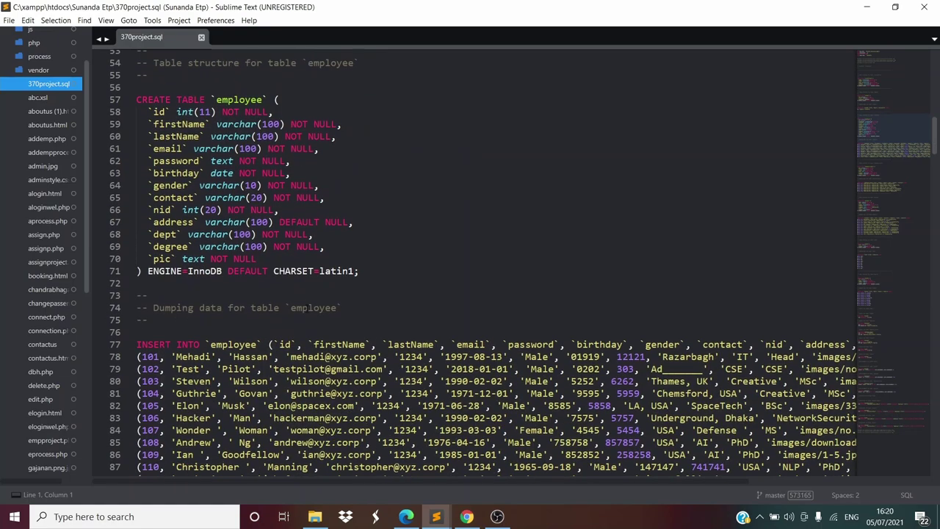
scroll(474, 261, "down", 4)
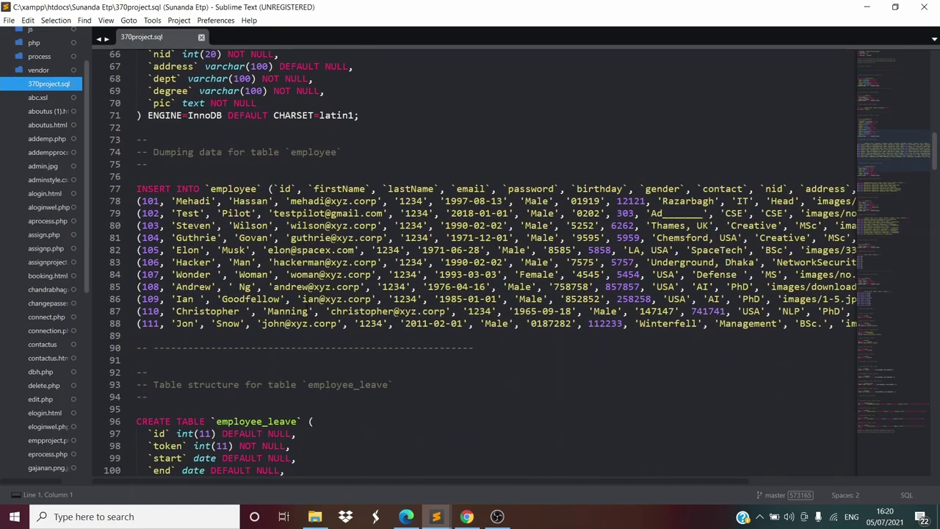
scroll(307, 309, "down", 1)
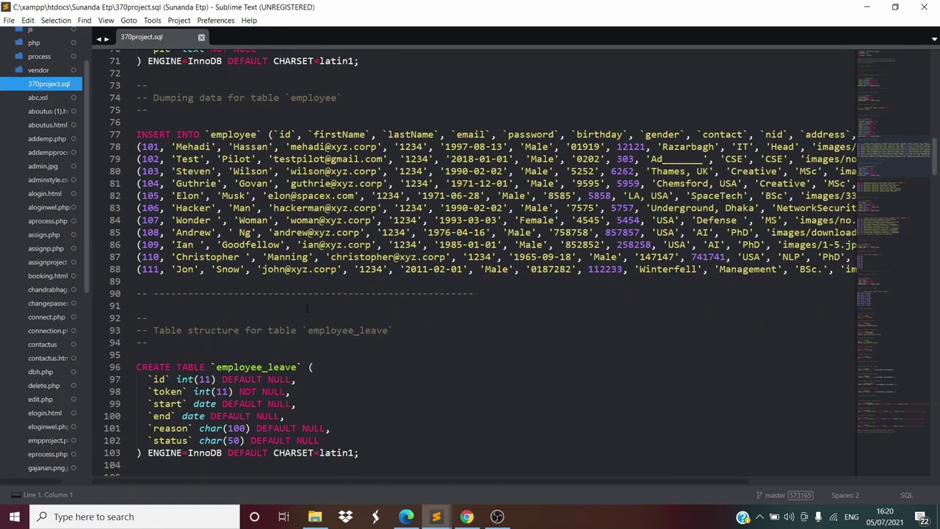
scroll(307, 308, "up", 20)
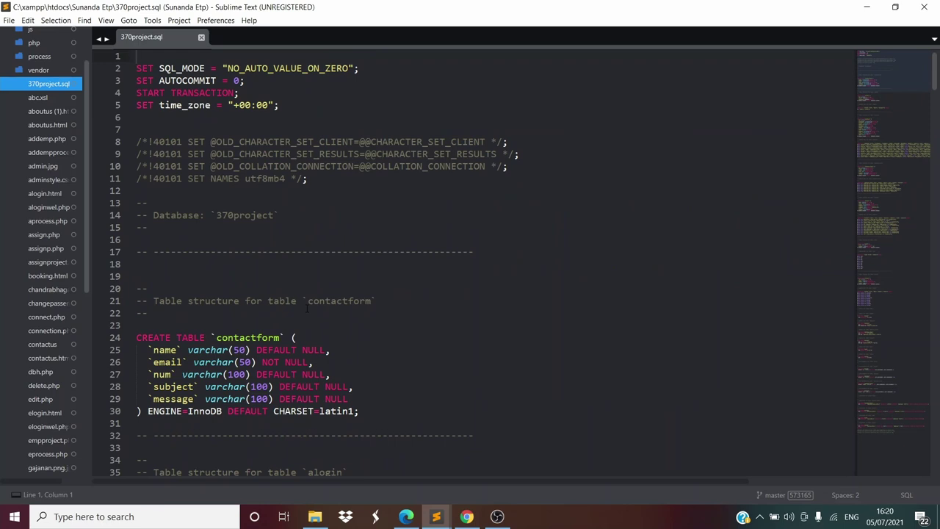
scroll(19, 446, "down", 2)
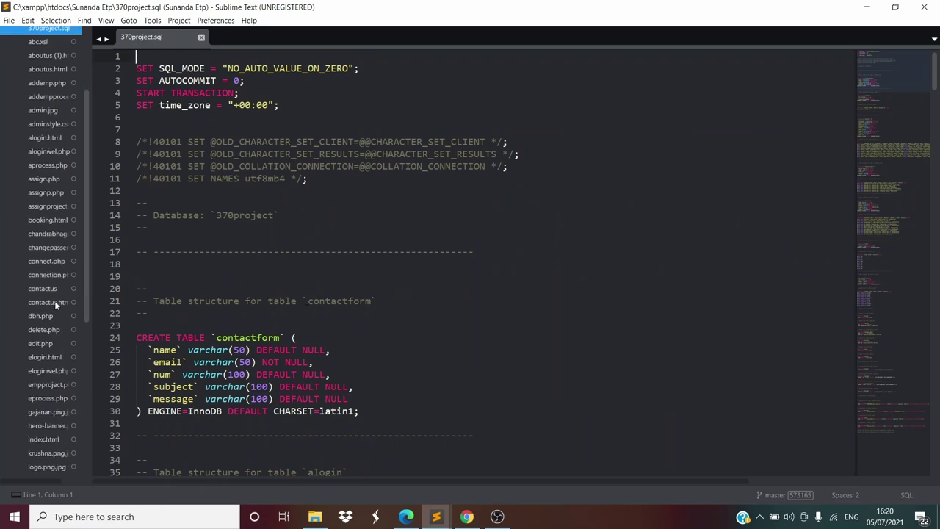
scroll(37, 357, "up", 3)
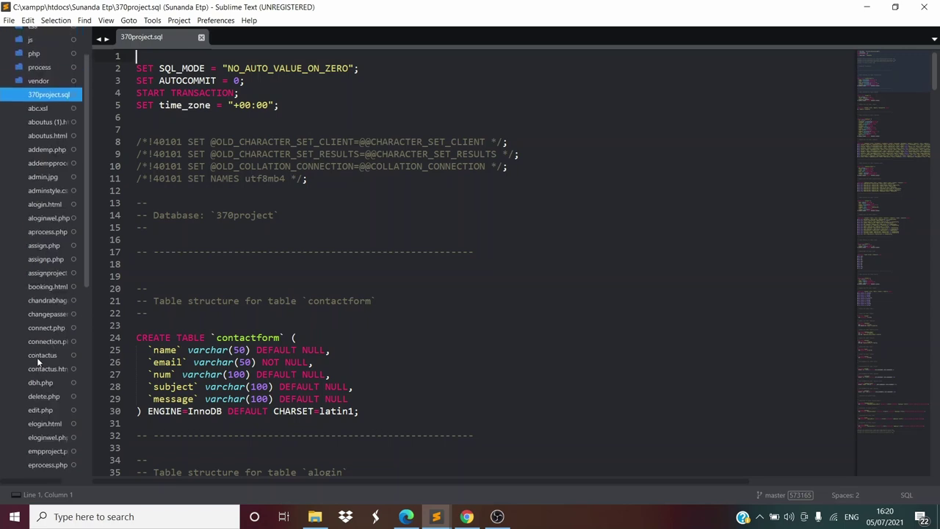
scroll(37, 382, "down", 8)
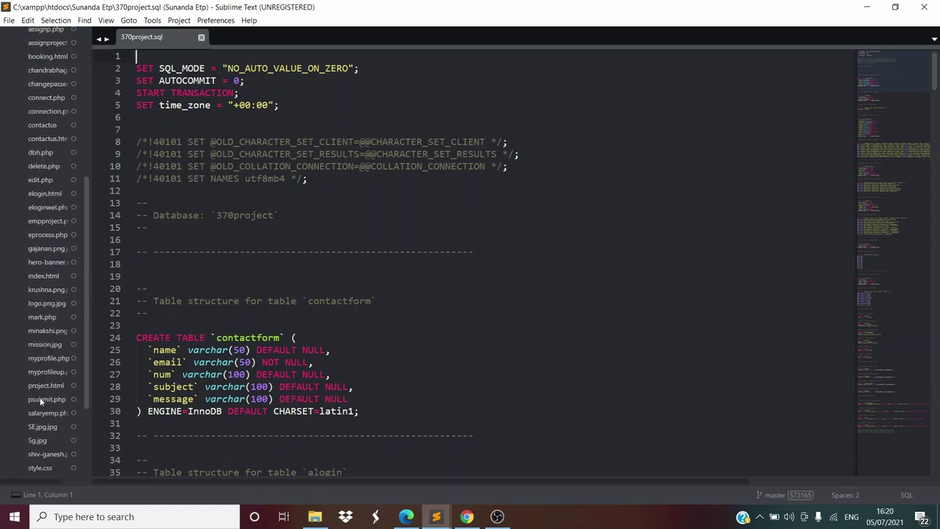
scroll(40, 401, "up", 2)
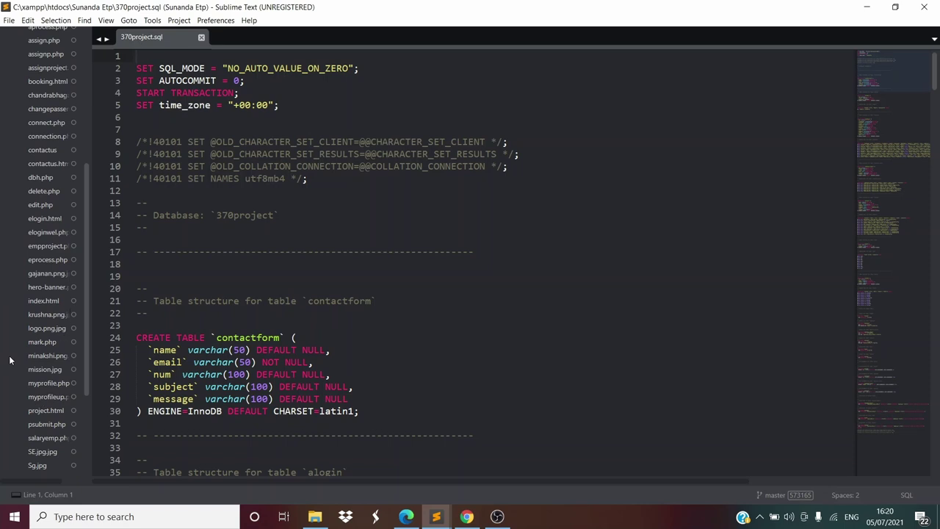
Go back to index.html and copy its full file path
left_click(51, 303)
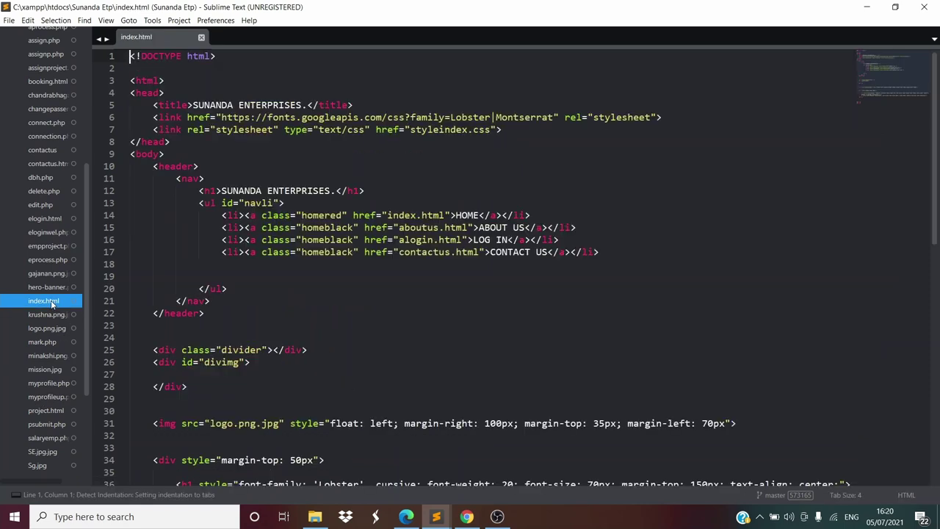
right_click(297, 309)
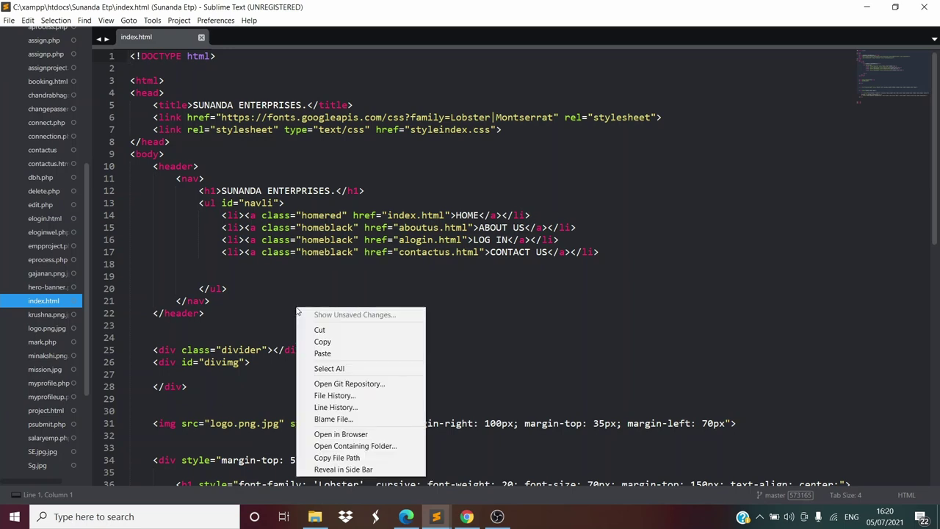
left_click(346, 458)
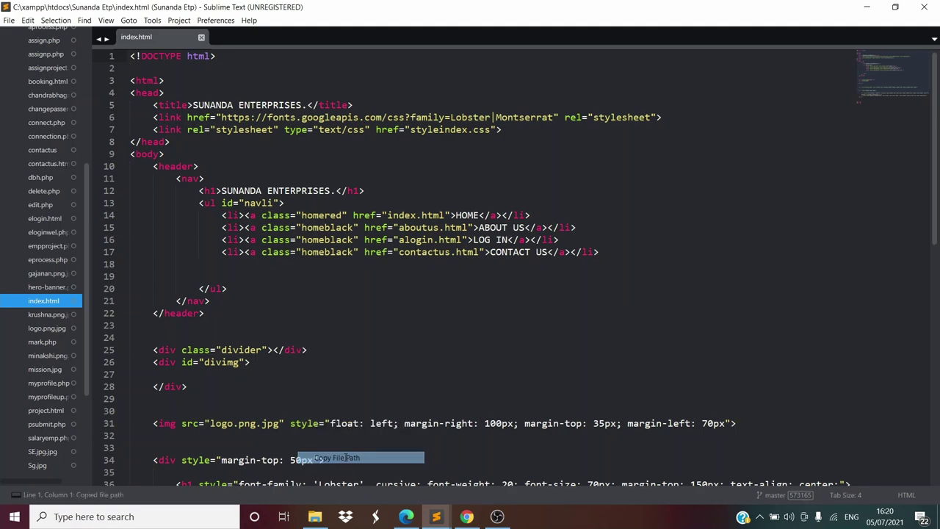
Load the copied index.html path in Microsoft Edge
left_click(406, 517)
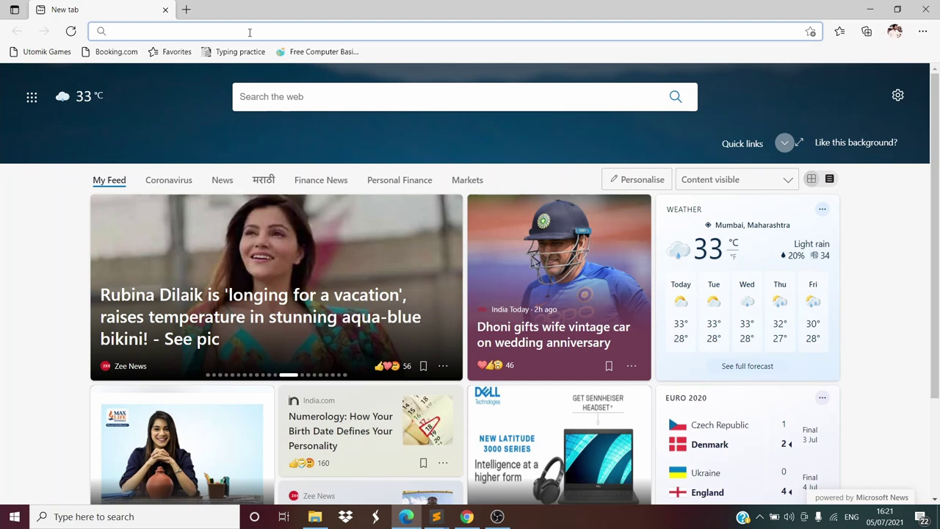
key("ctrl+v")
key("Return")
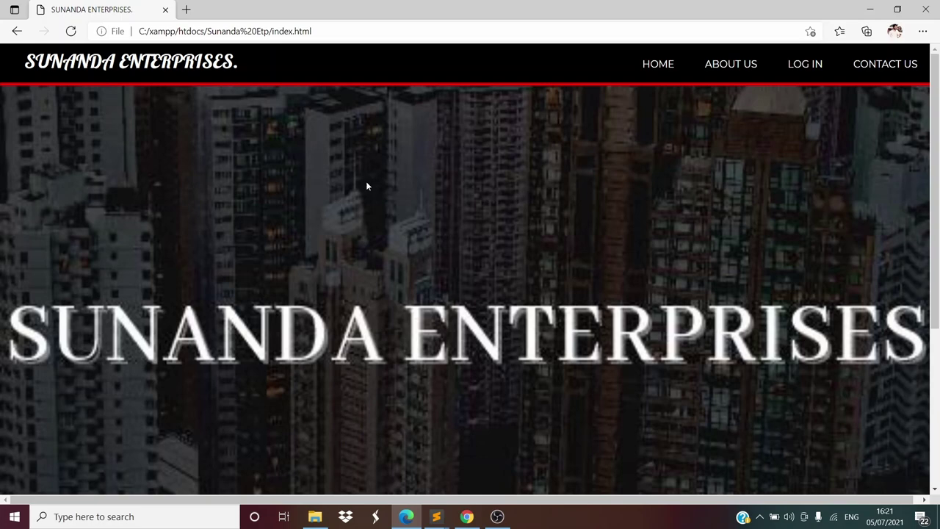
Try the About Us, Log In, Employee Login and Home pages, ending on alogin.html
left_click(729, 64)
left_click(828, 64)
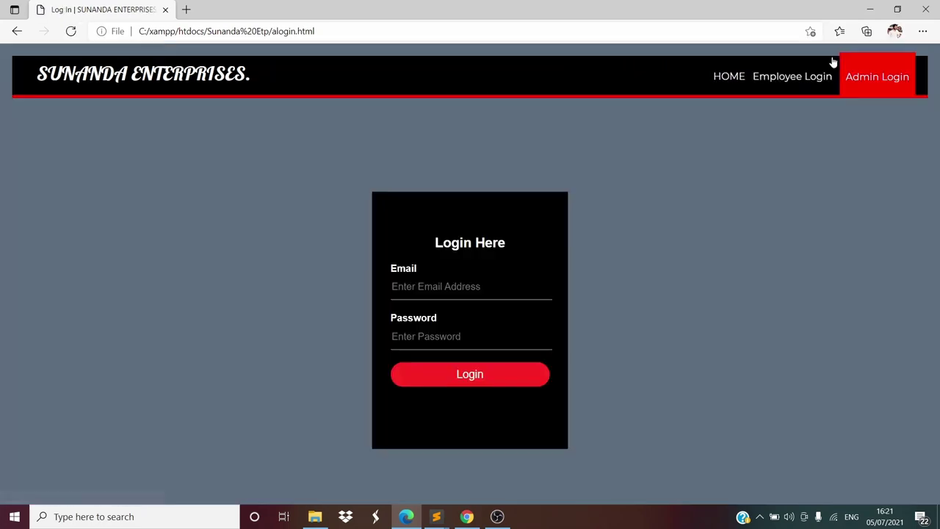
left_click(778, 77)
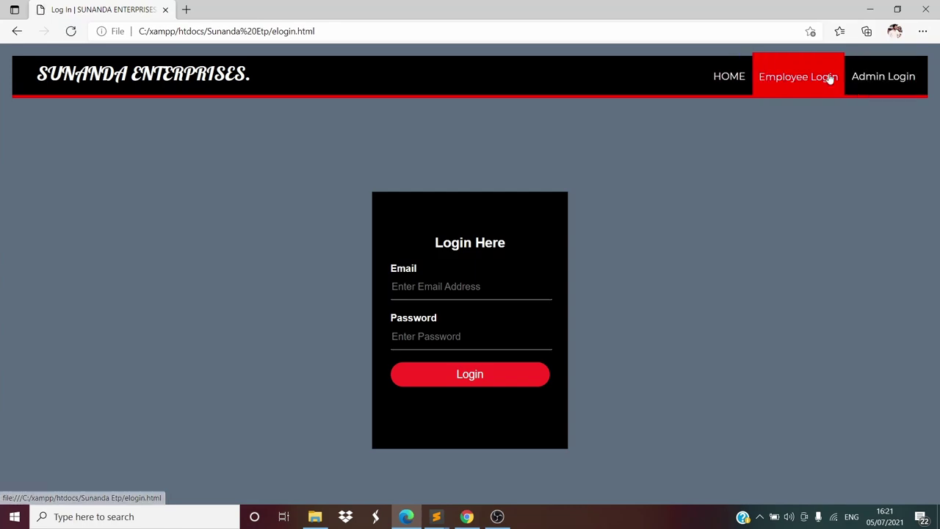
left_click(726, 83)
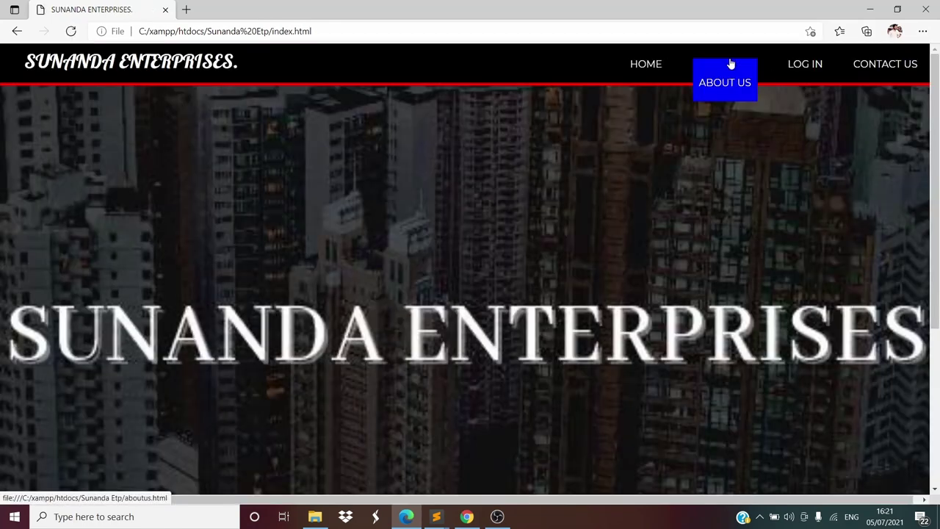
left_click(733, 74)
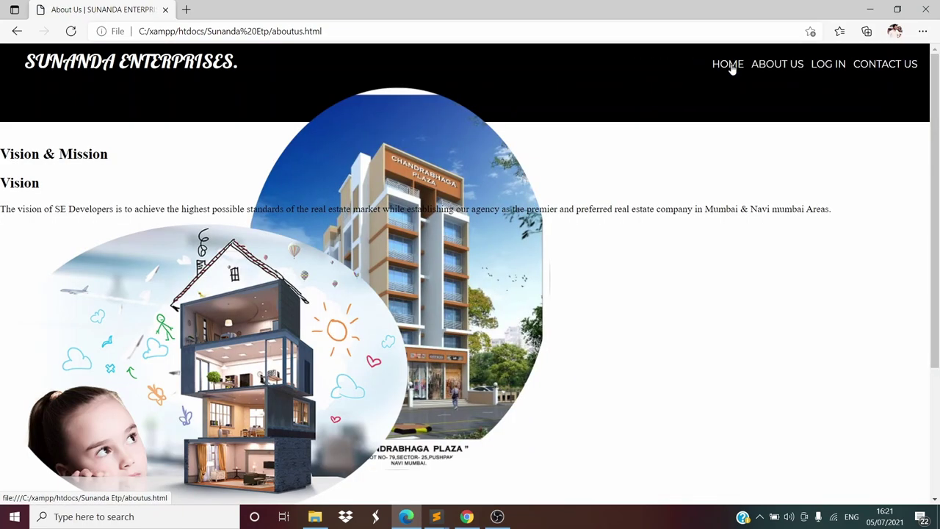
left_click(825, 65)
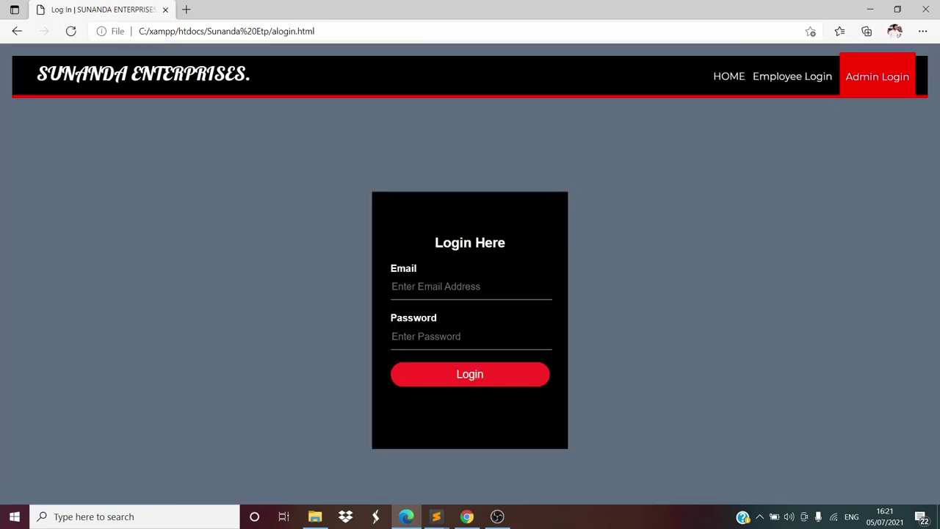
Submit the Admin Login form with the admin email and password, fixing a typo in the email
left_click(470, 286)
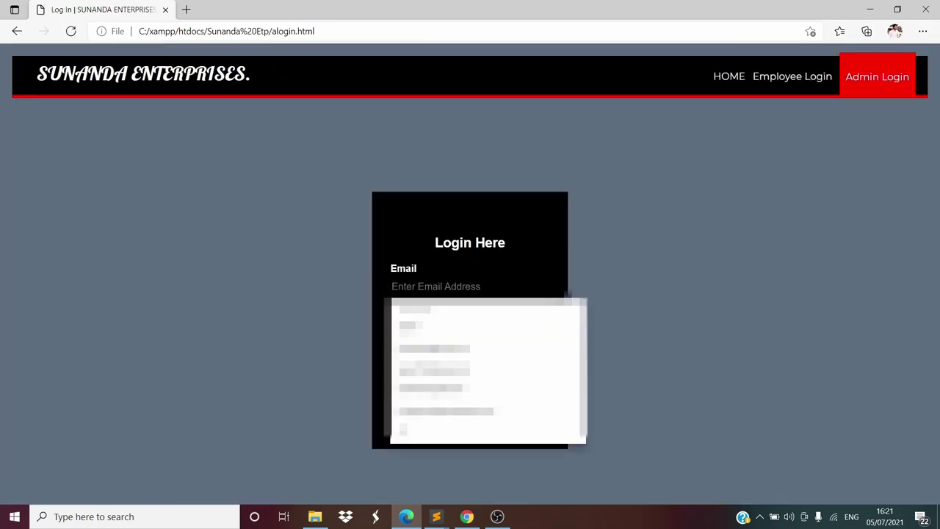
type("ad")
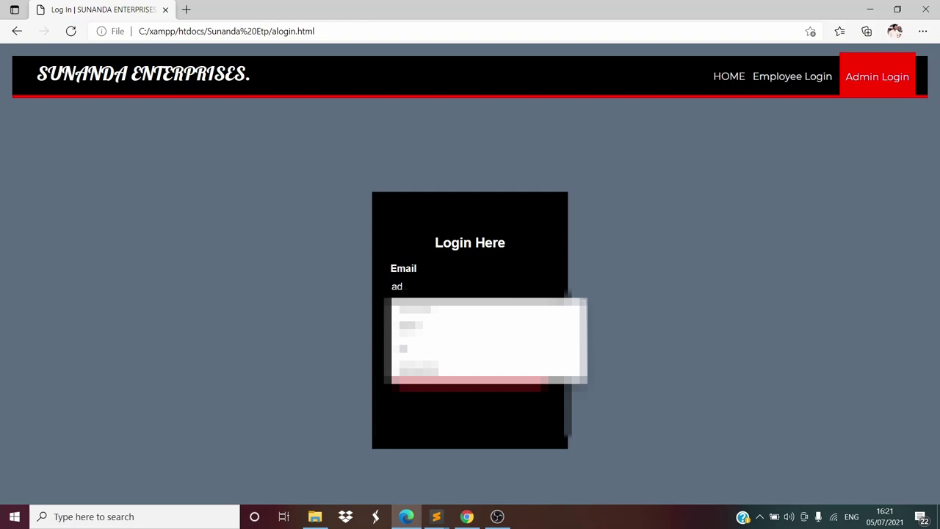
type(",im")
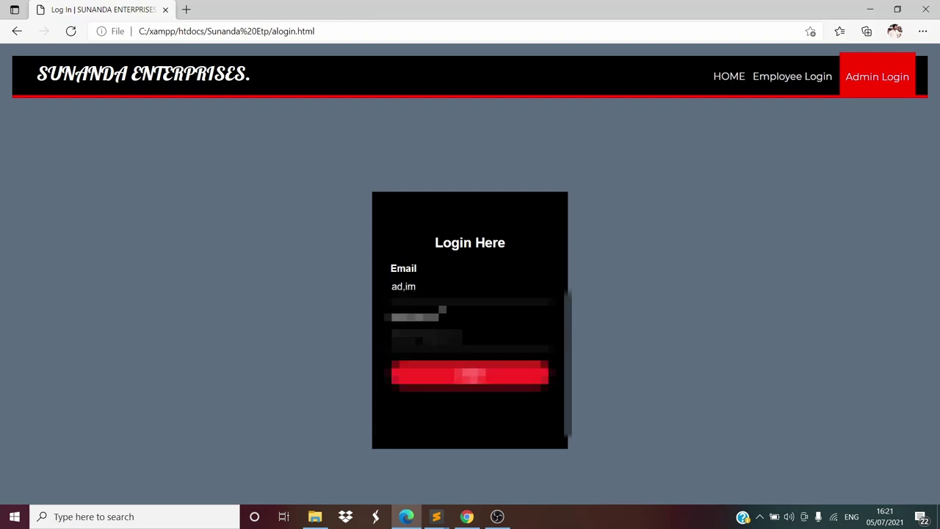
key("BackSpace")
key("BackSpace")
key("BackSpace")
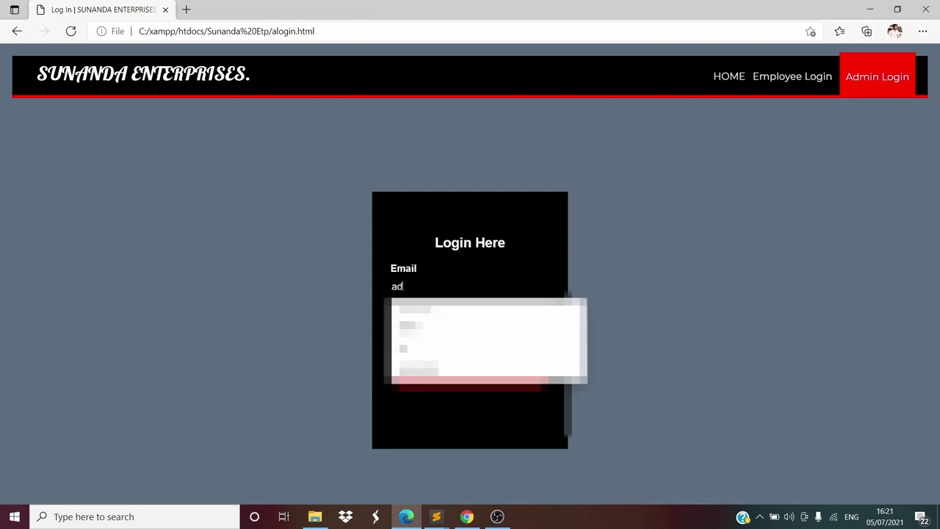
type("min")
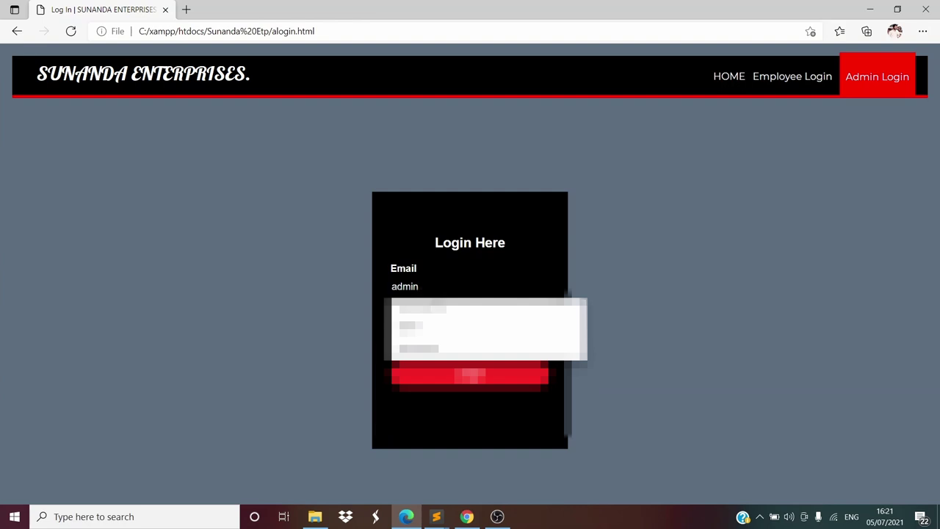
key("Tab")
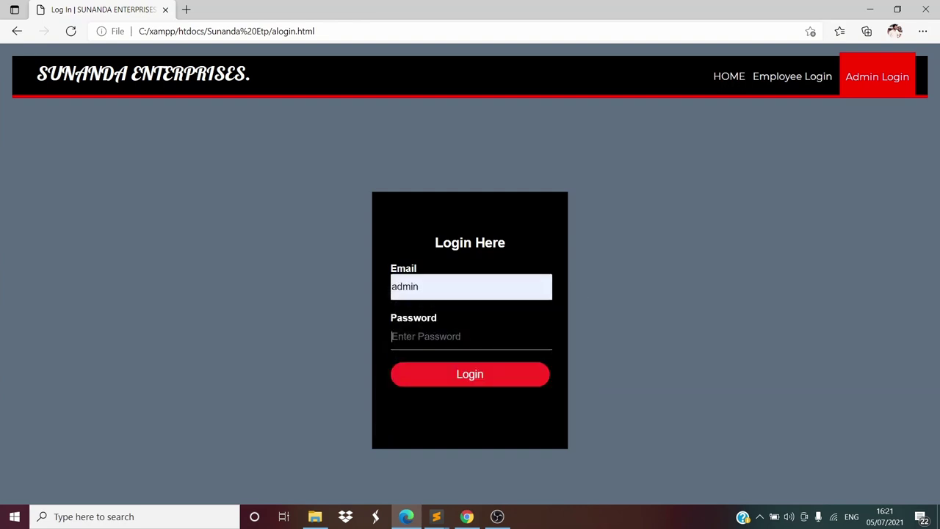
type("admin")
key("Return")
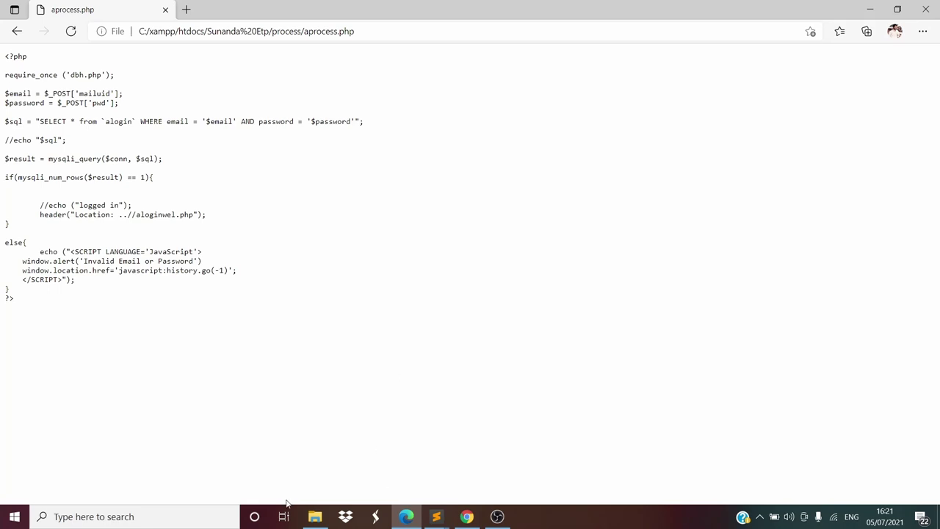
Launch XAMPP Control Panel, start Apache and MySQL, and open MySQL's phpMyAdmin admin page
left_click(204, 516)
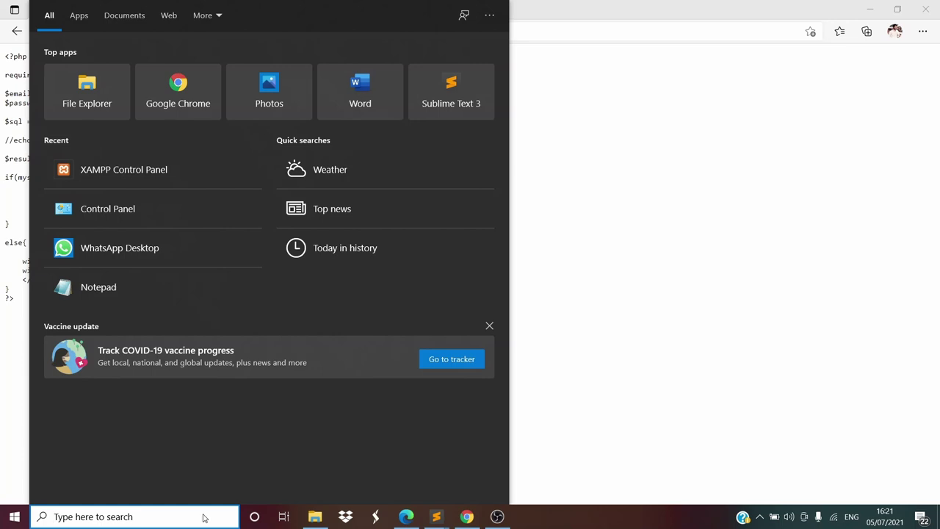
type("xa")
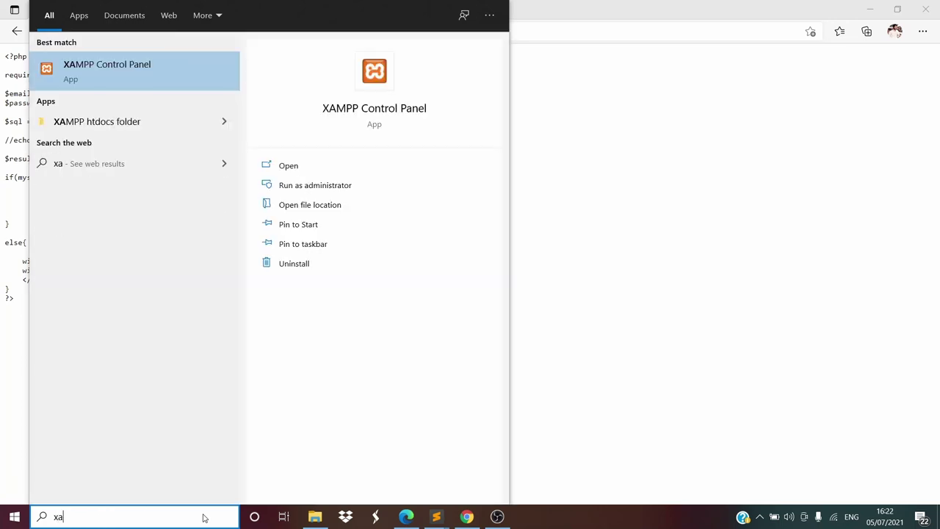
left_click(376, 110)
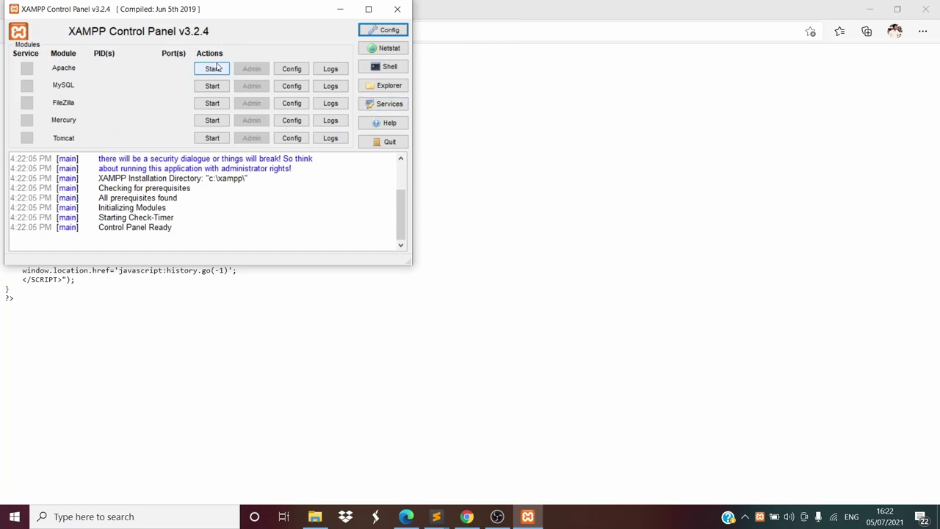
left_click(213, 68)
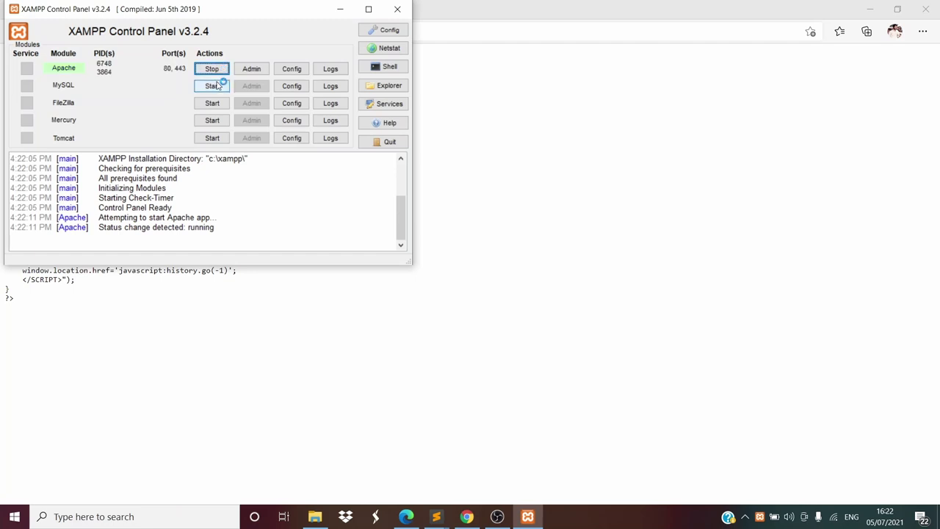
left_click(216, 86)
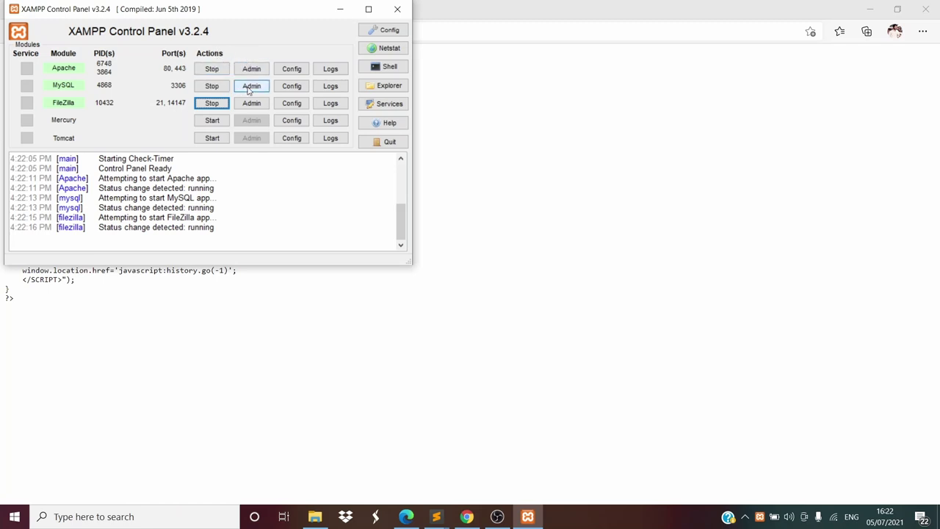
left_click(249, 87)
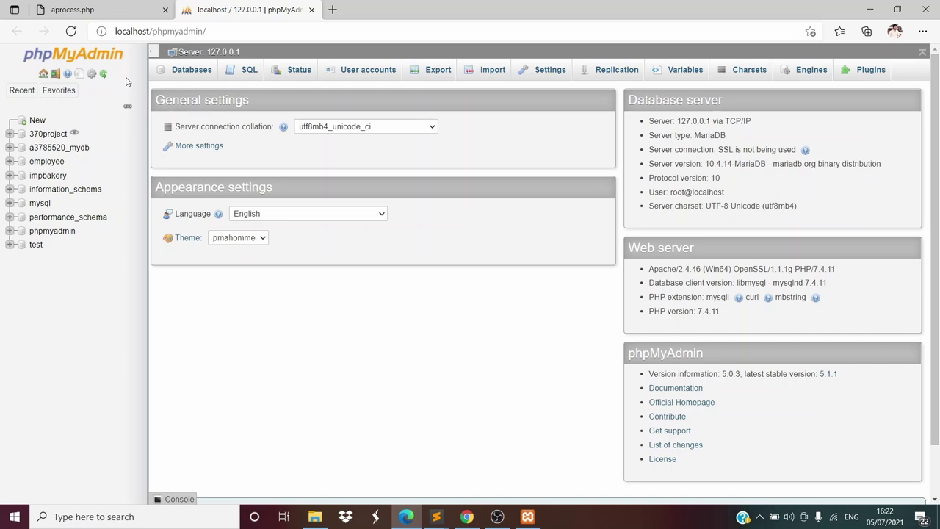
Open the 370project database to list its five tables, briefly checking the aprocess.php tab
left_click(22, 89)
left_click(55, 136)
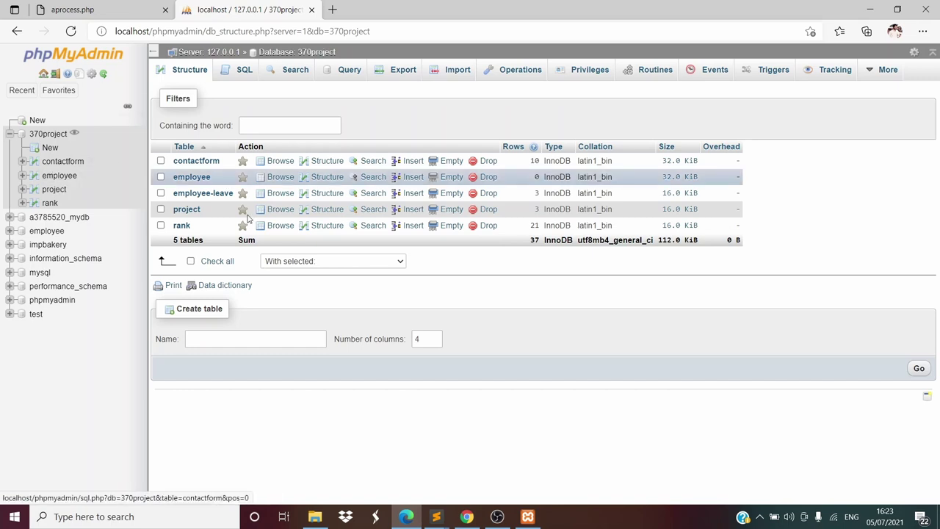
left_click(95, 8)
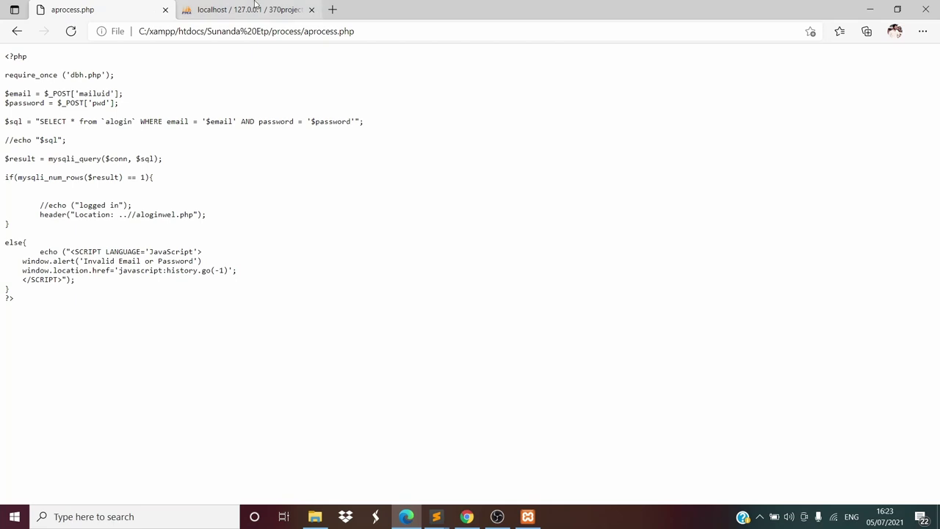
left_click(253, 8)
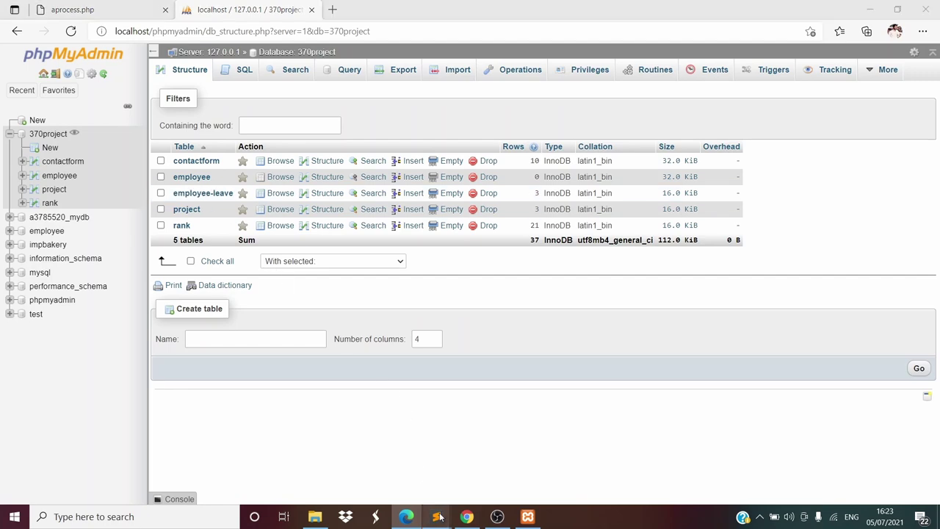
Open 370project.sql in Sublime Text, highlight the database name on line 14, then return to Edge
mouse_move(441, 512)
left_click(491, 468)
scroll(44, 220, "up", 6)
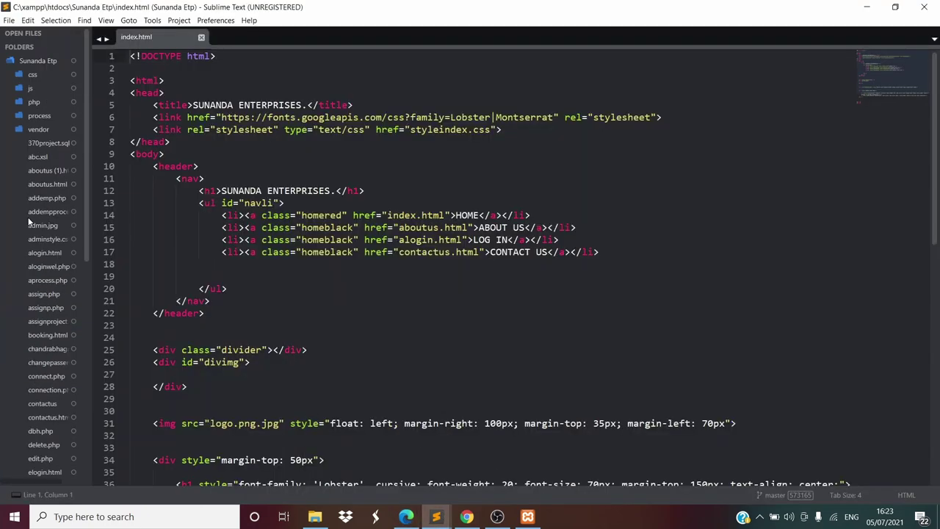
left_click(49, 142)
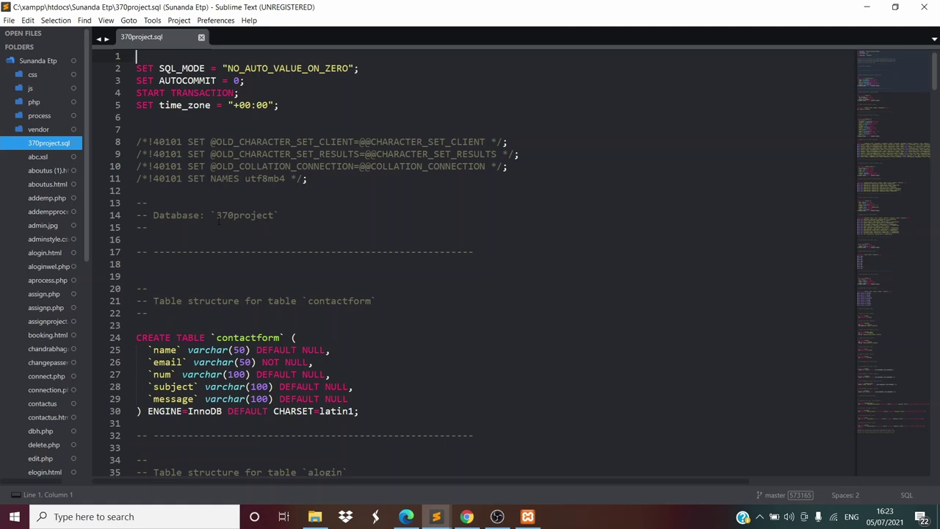
left_click_drag(274, 216, 222, 215)
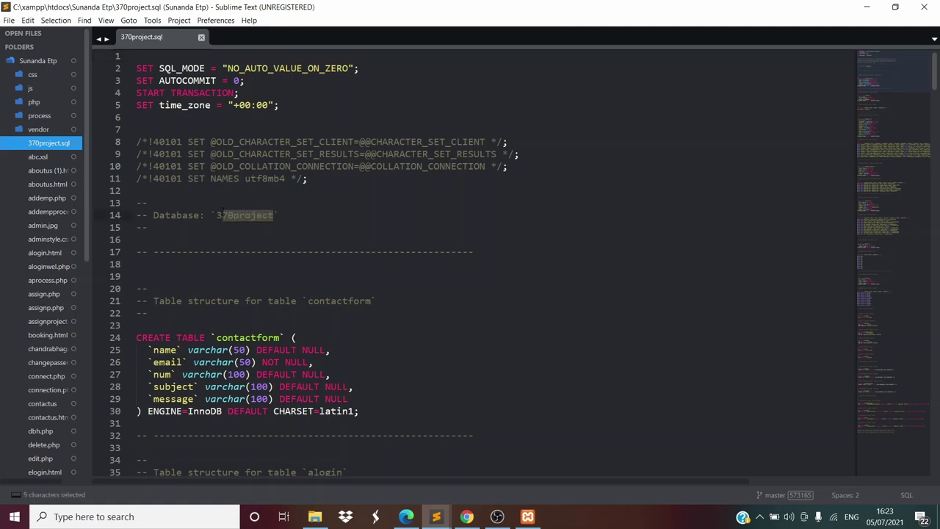
left_click(250, 227)
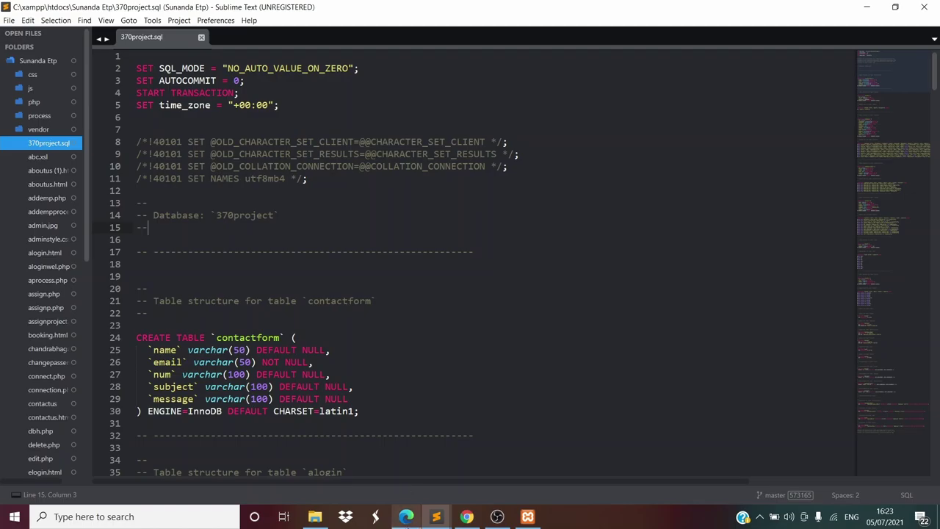
left_click(406, 517)
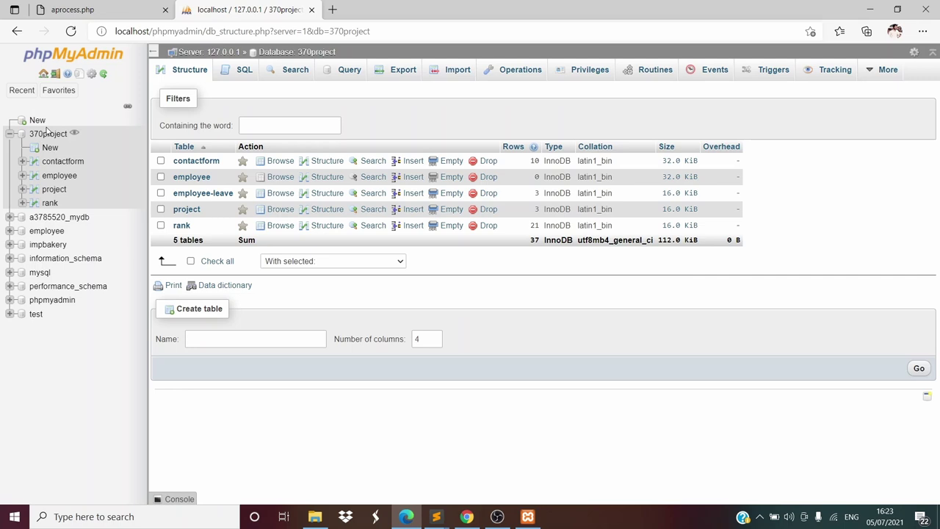
left_click(38, 123)
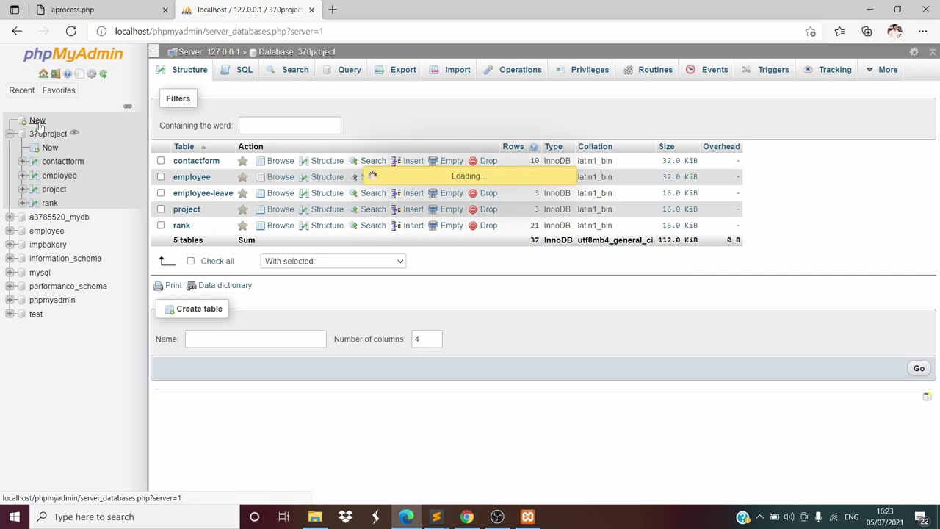
left_click(194, 155)
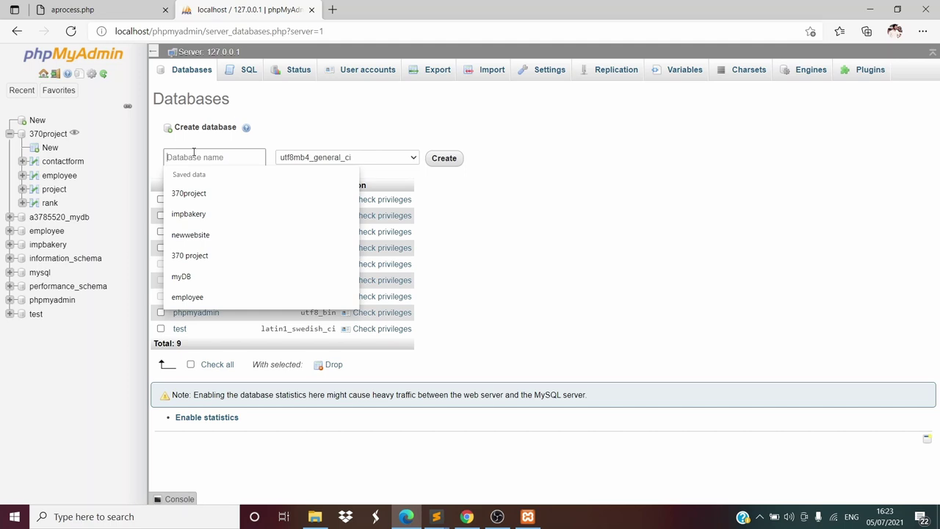
type("370project")
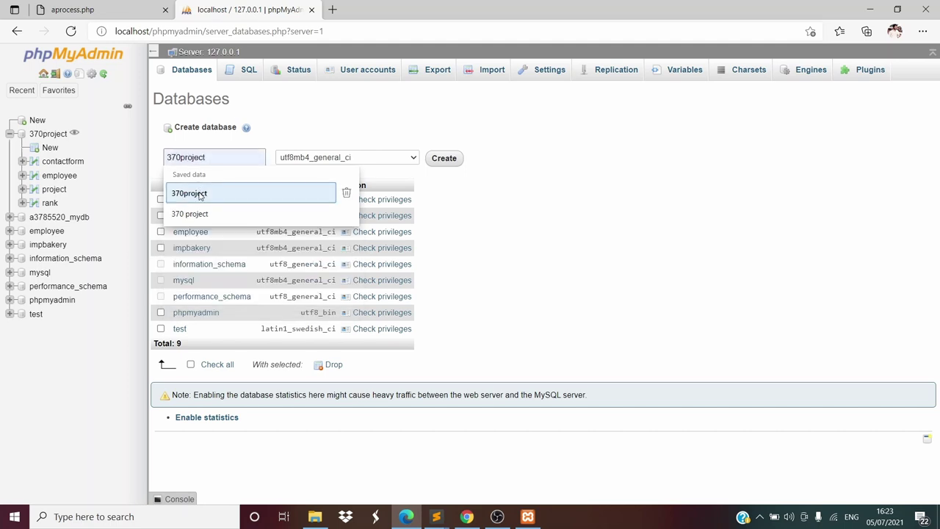
left_click(199, 194)
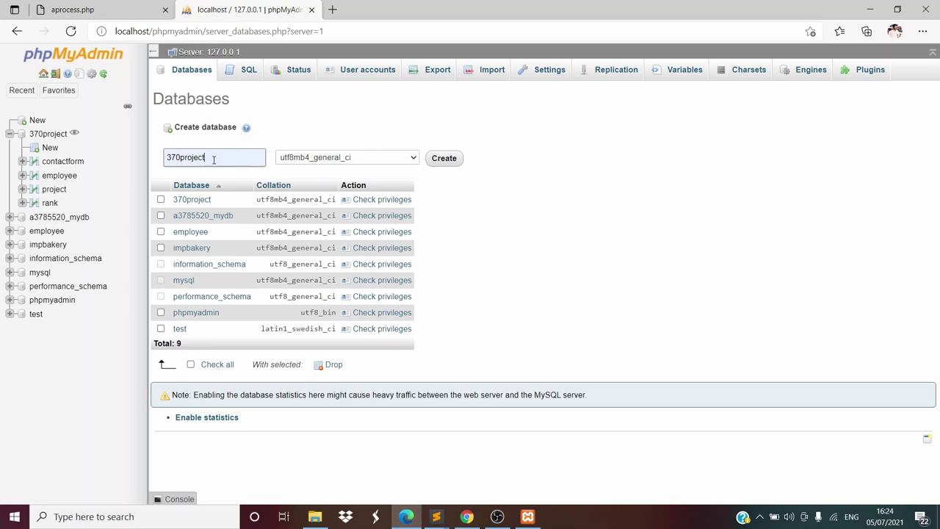
left_click(179, 157)
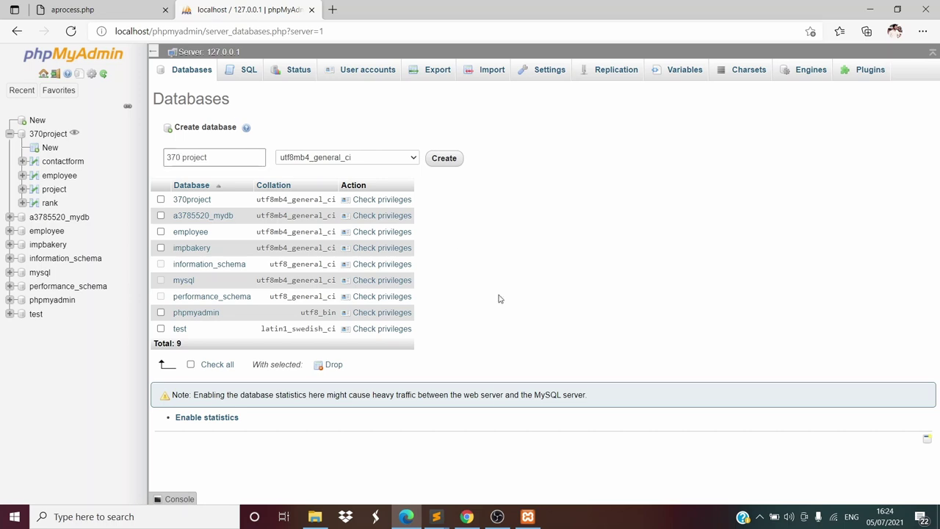
mouse_move(436, 510)
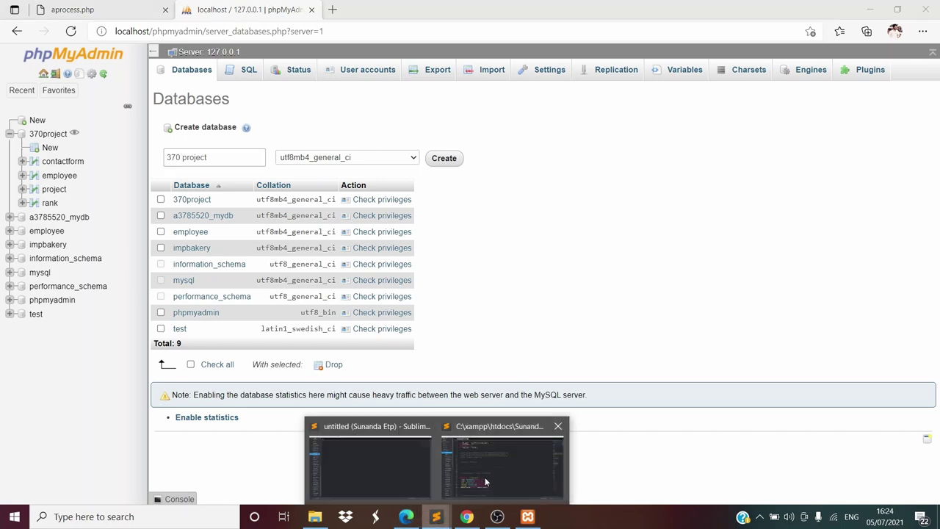
left_click(510, 465)
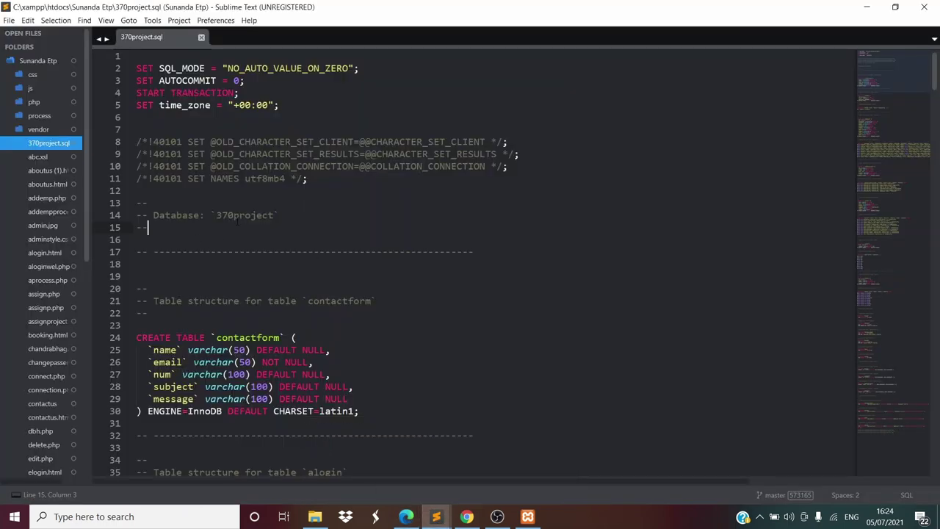
left_click(406, 517)
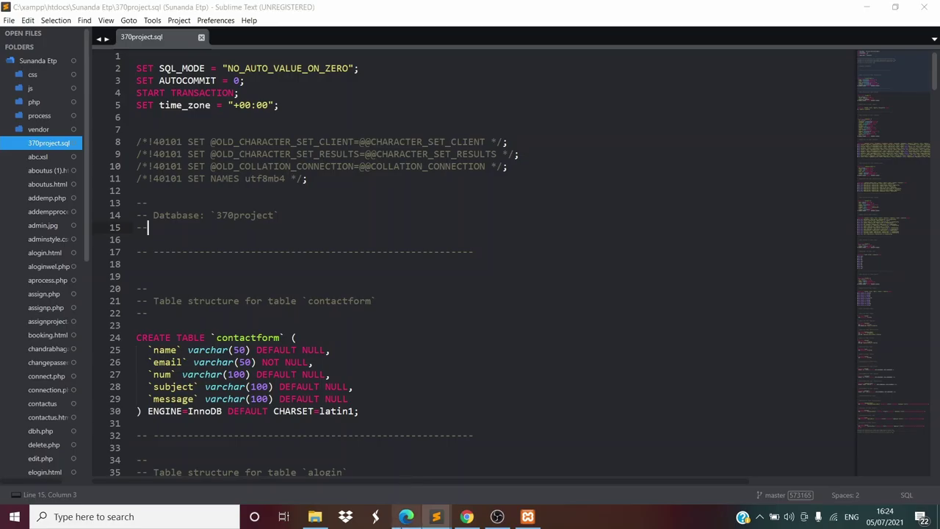
left_click(182, 157)
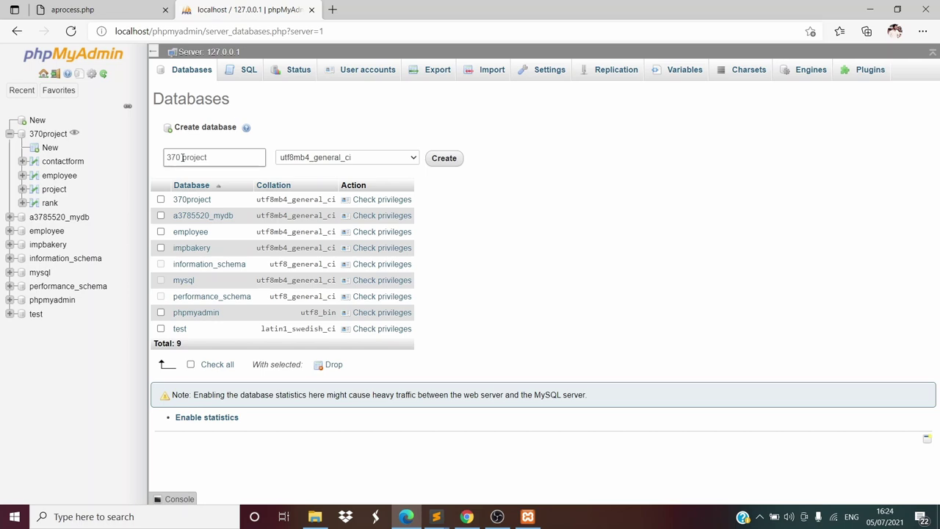
left_click(182, 158)
key("BackSpace")
left_click(205, 174)
left_click(44, 139)
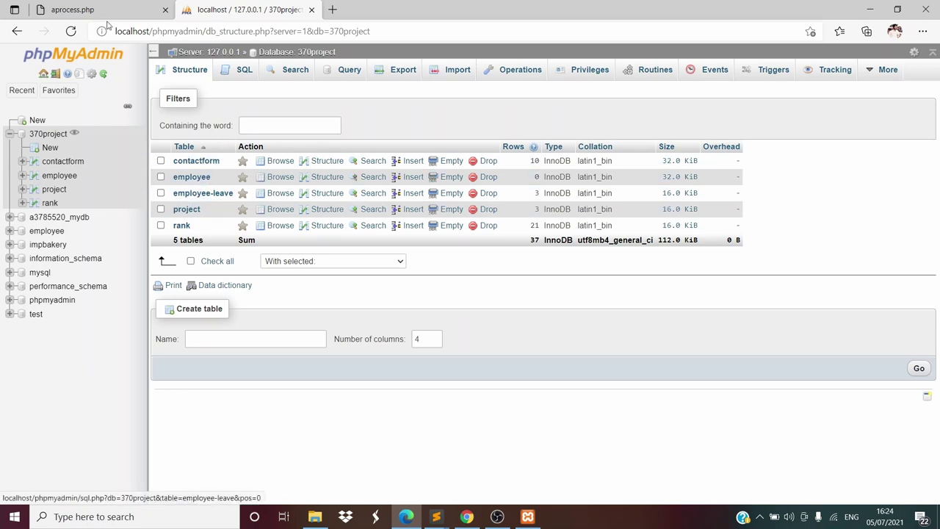
Glance at the aprocess.php and admin login tabs, then choose New under 370project
left_click(73, 10)
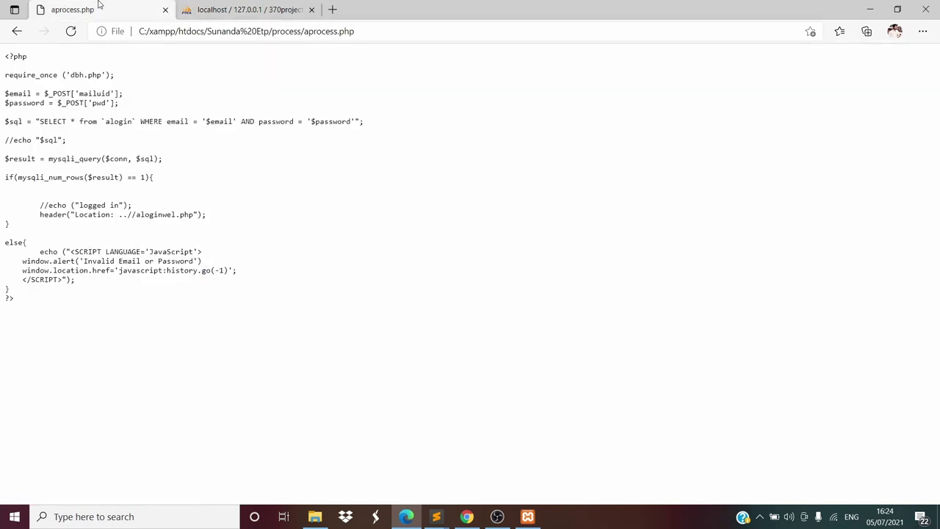
left_click(15, 32)
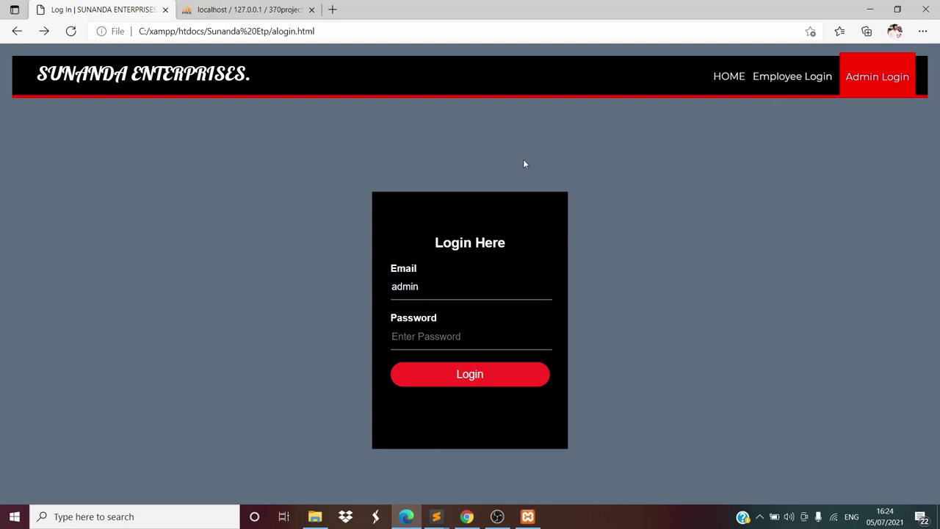
left_click(230, 5)
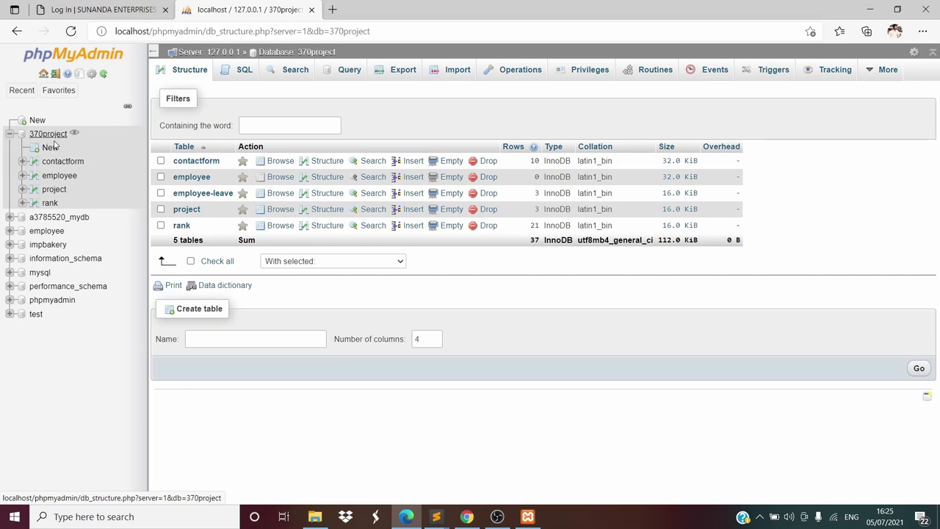
left_click(51, 147)
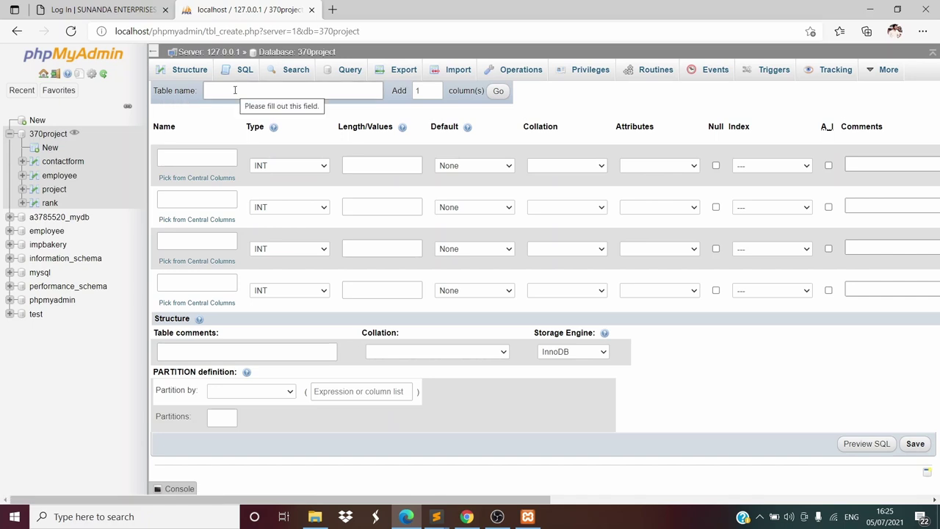
Review the alogin CREATE TABLE statement in 370project.sql in Sublime Text
left_click(436, 516)
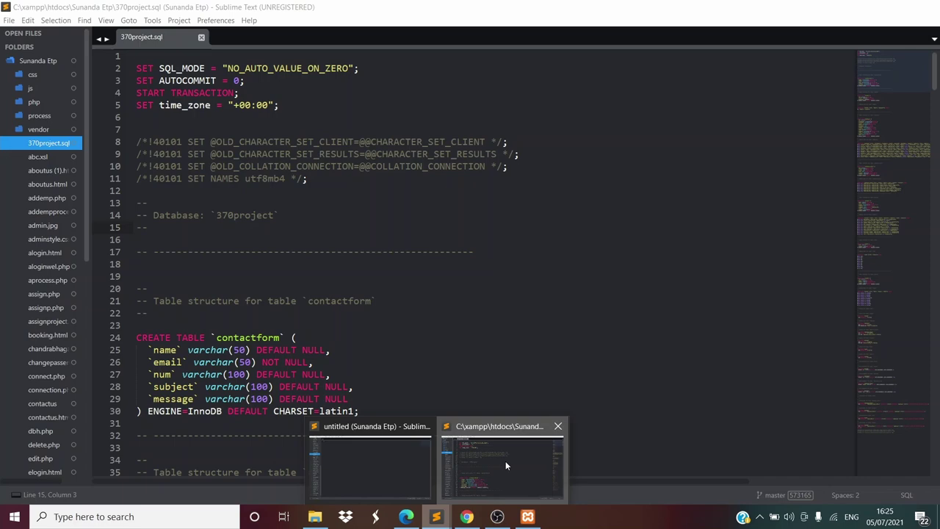
left_click(506, 461)
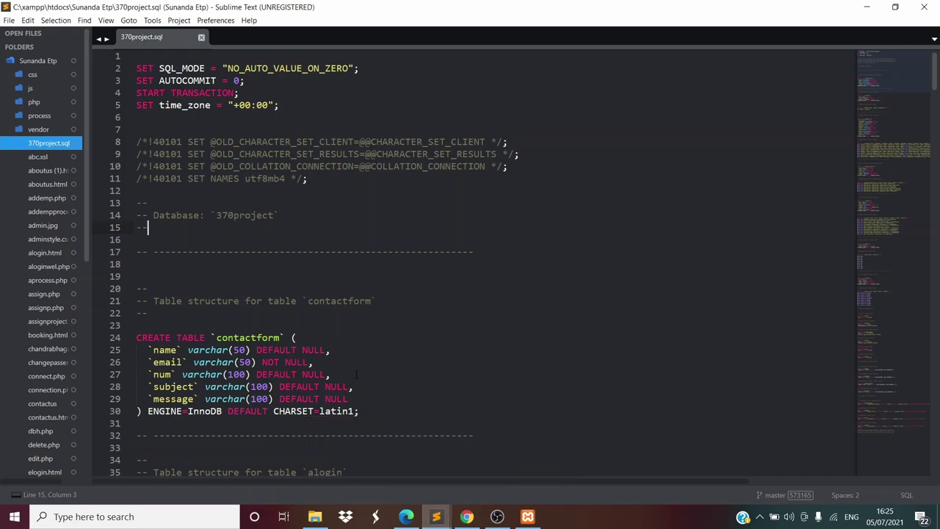
scroll(356, 374, "down", 6)
scroll(357, 375, "up", 3)
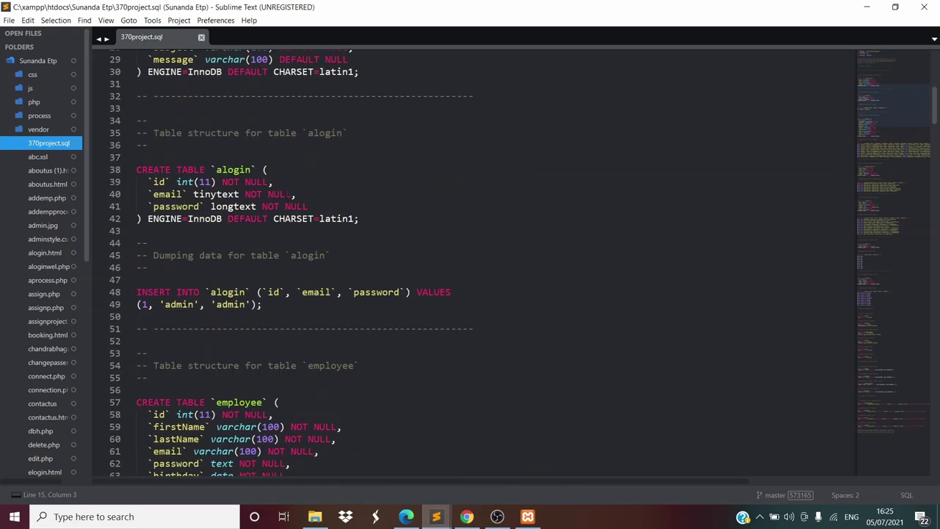
left_click(407, 516)
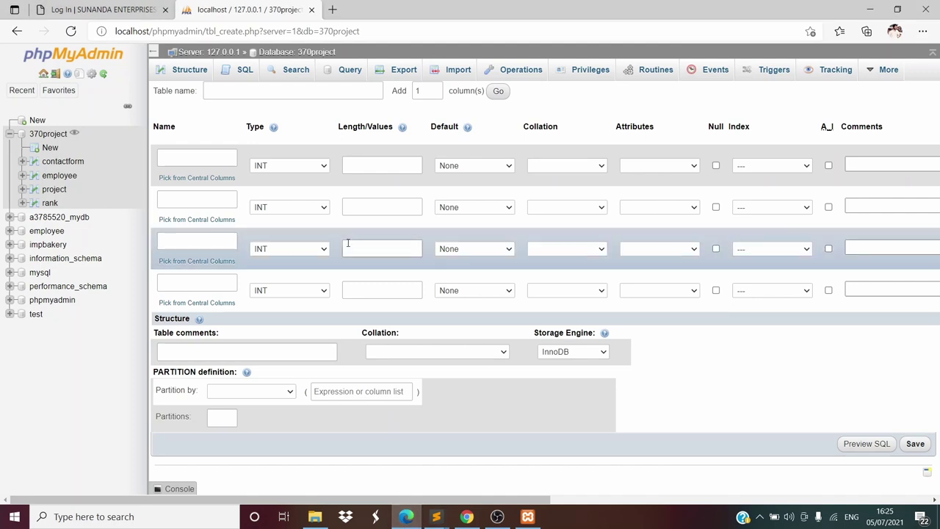
Enter 'alogin' as the table name via autocomplete, then recheck its definition in the dump
left_click(301, 90)
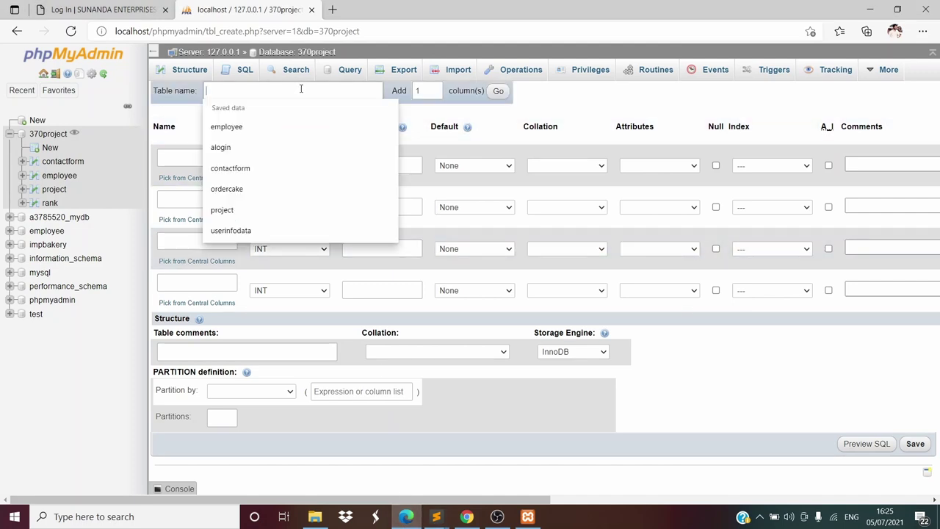
type("alogin")
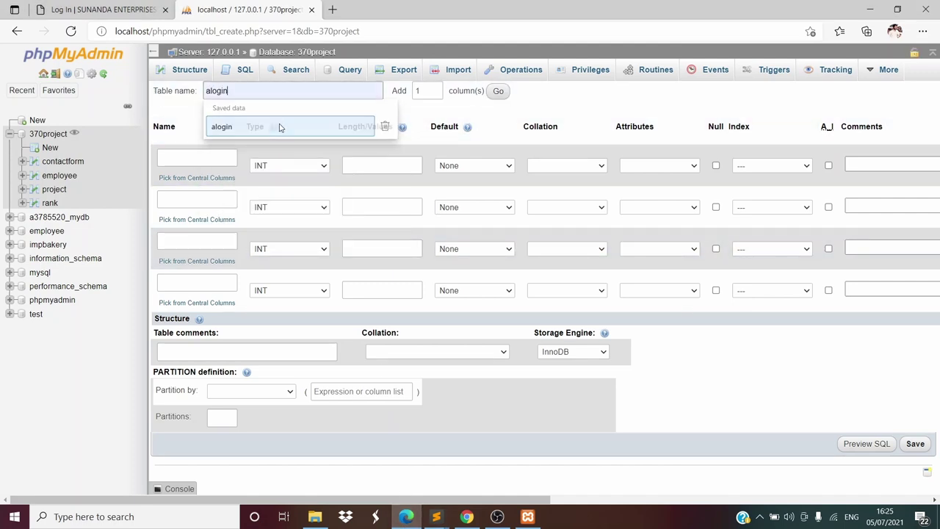
left_click(279, 126)
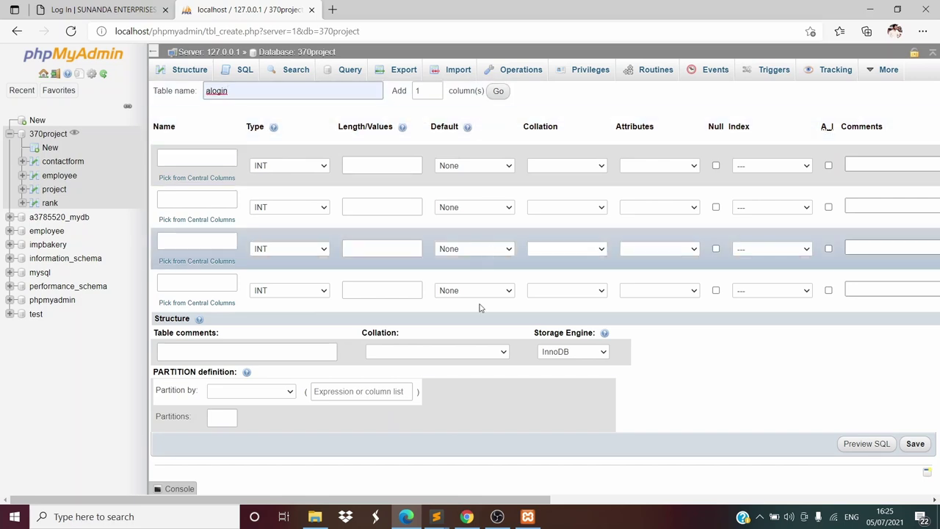
mouse_move(436, 516)
left_click(494, 459)
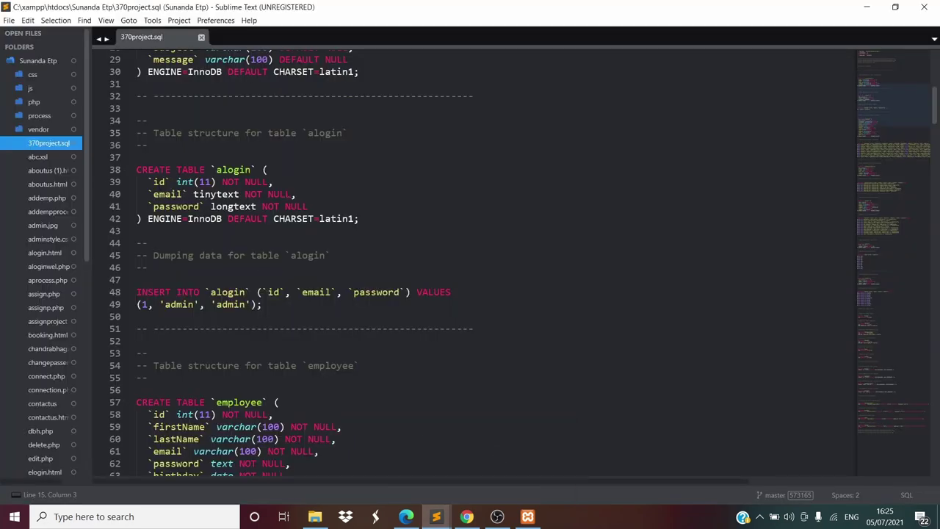
scroll(470, 265, "up", 1)
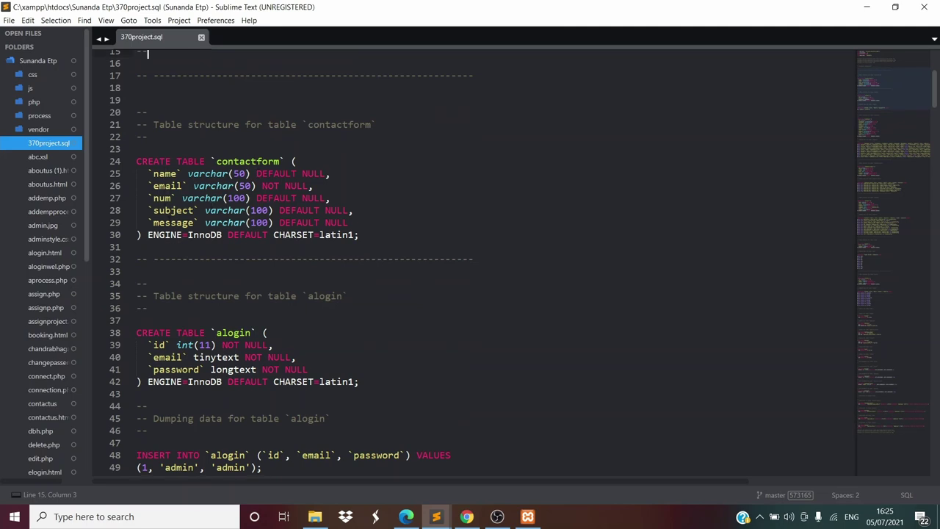
left_click(406, 517)
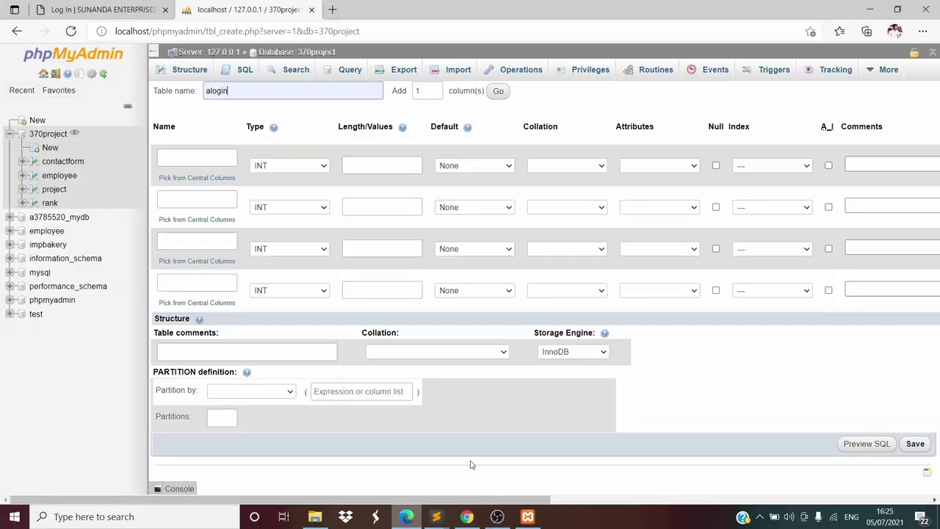
Set Add column(s) to 2 and apply it, giving six column rows
left_click(436, 88)
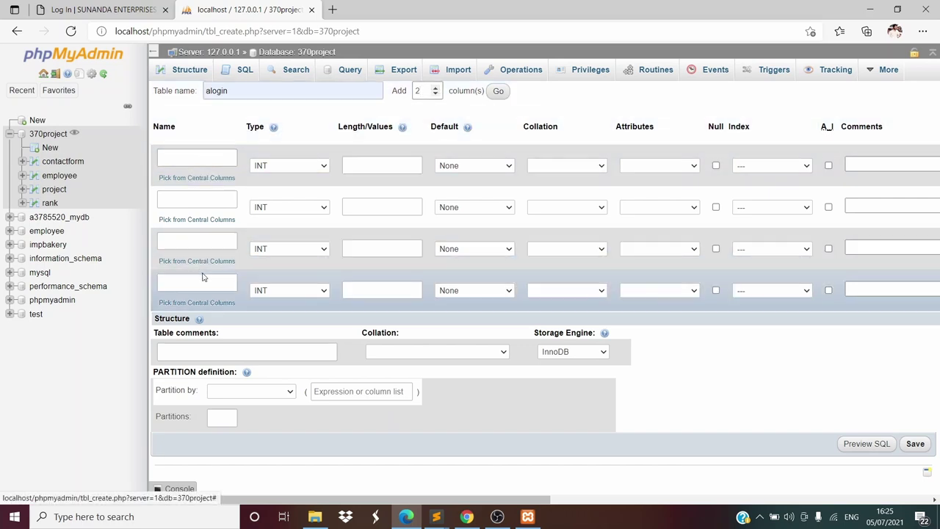
left_click(423, 90)
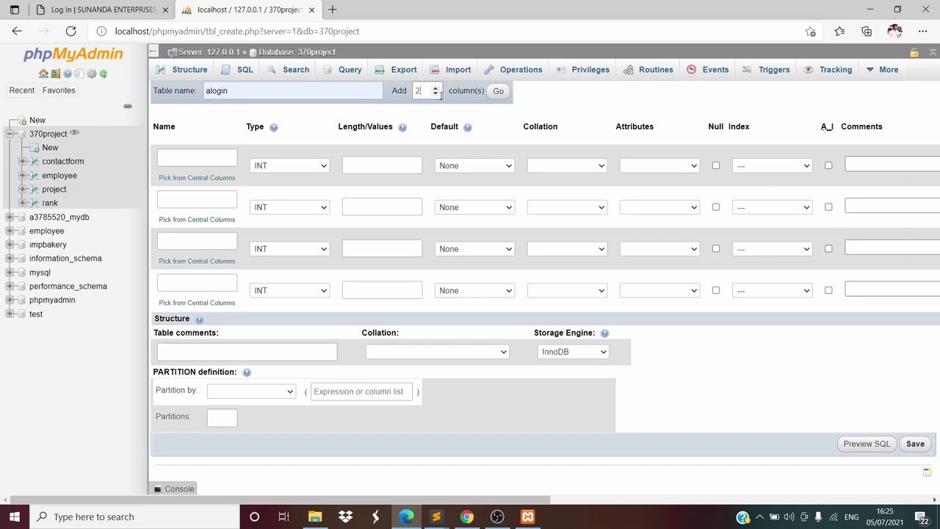
left_click(435, 94)
left_click(435, 87)
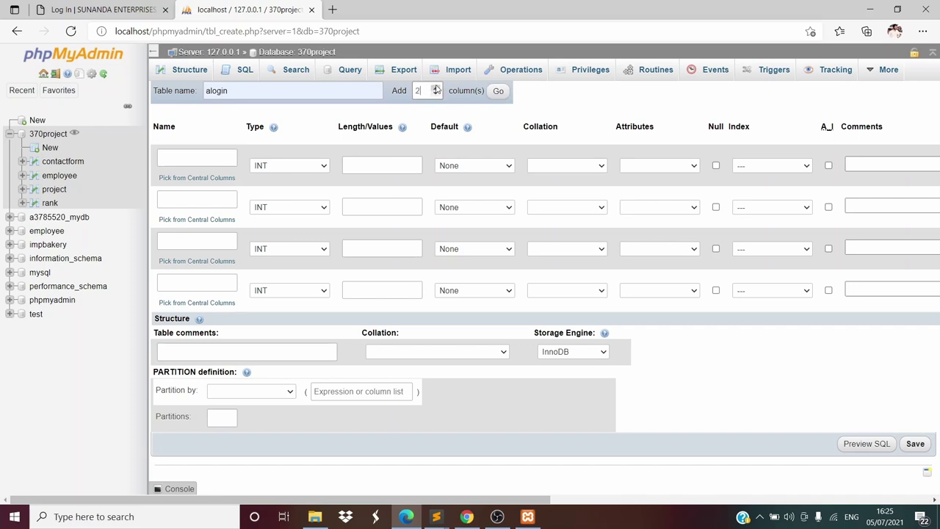
left_click(499, 93)
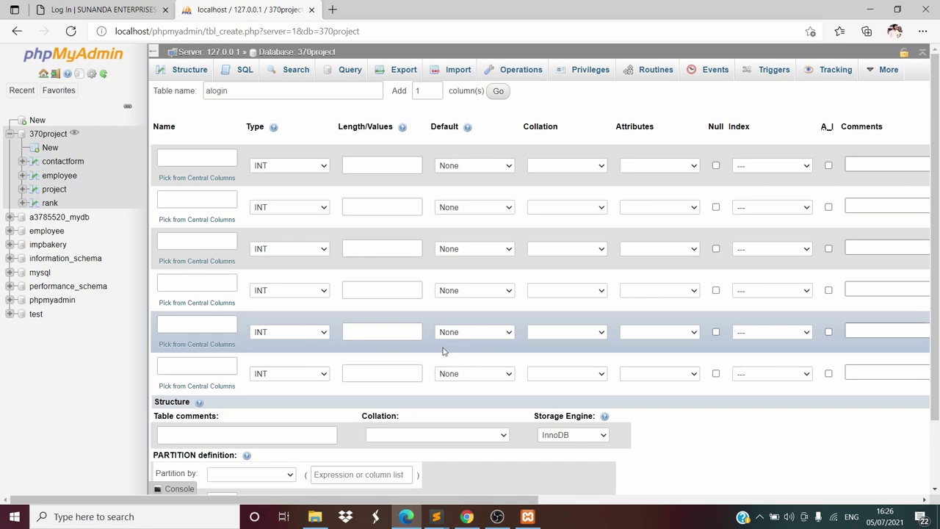
Bring up the alogin table definition in 370project.sql in Sublime Text
mouse_move(436, 517)
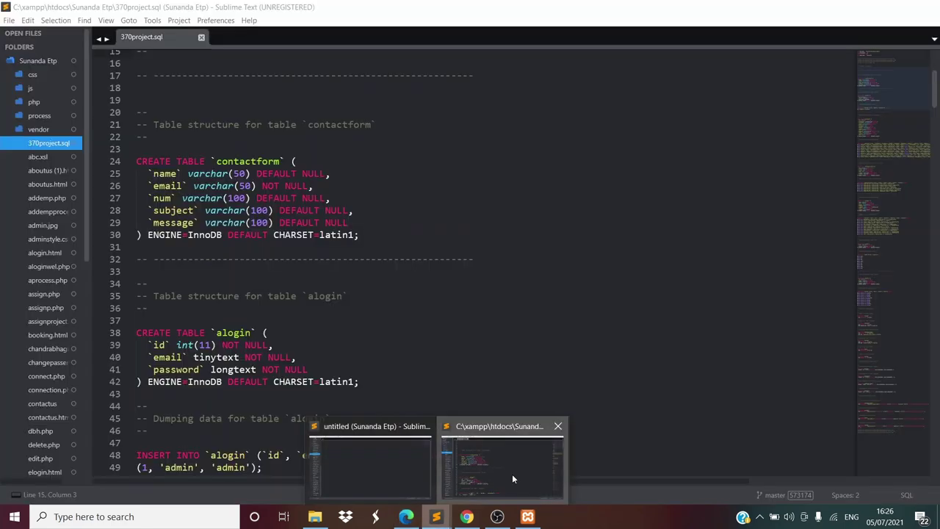
left_click(513, 479)
scroll(167, 191, "down", 6)
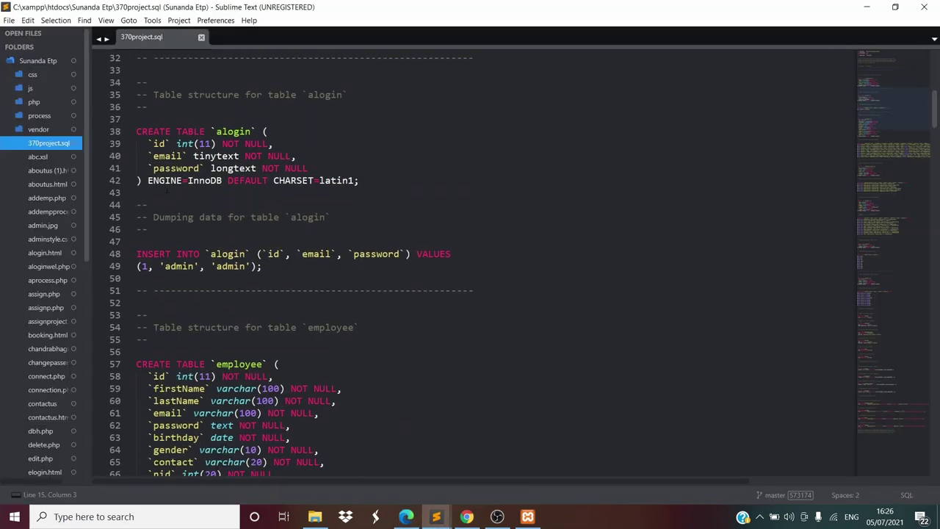
Name the first three columns id, email and password using autocomplete suggestions
left_click(407, 516)
left_click(188, 157)
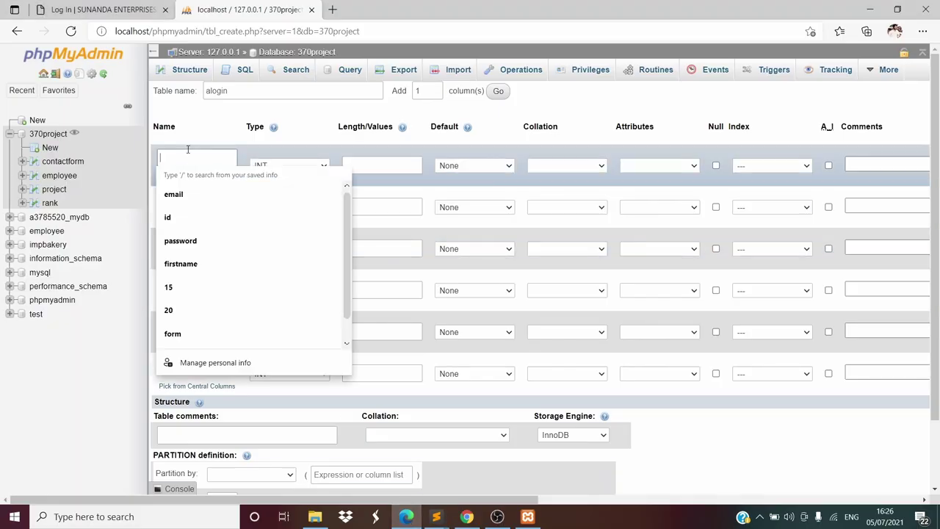
type("id")
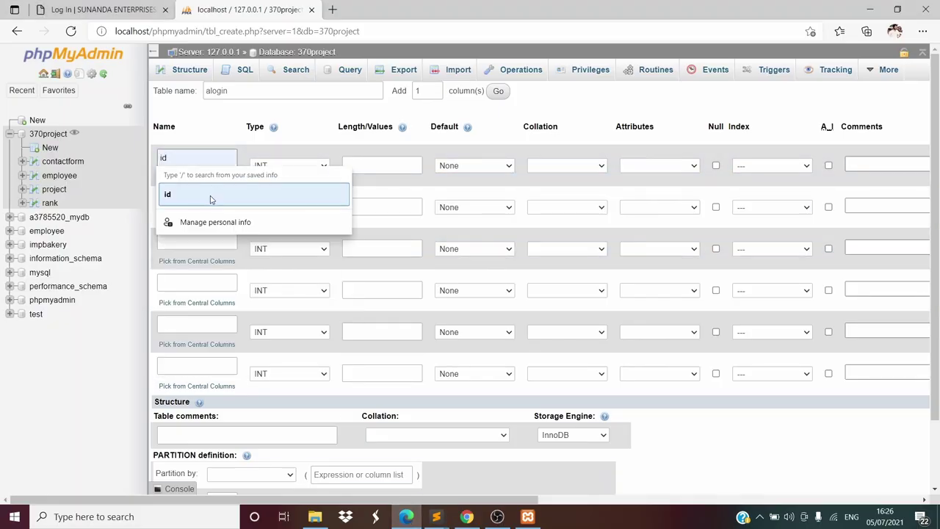
left_click(210, 197)
left_click(194, 198)
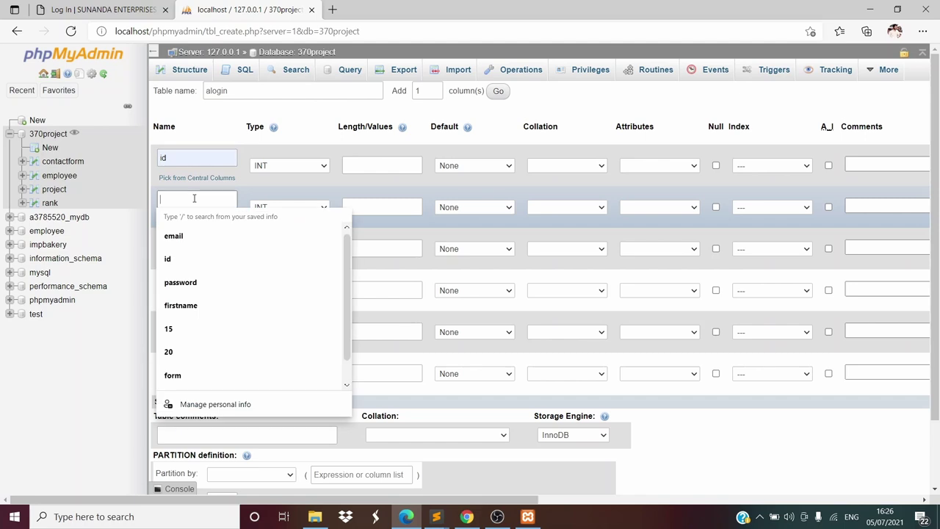
type("email")
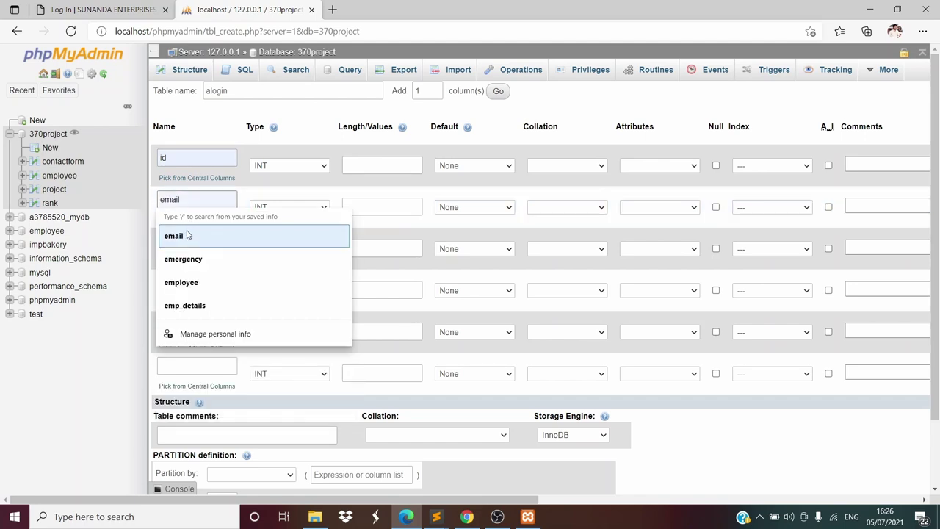
left_click(189, 236)
left_click(187, 246)
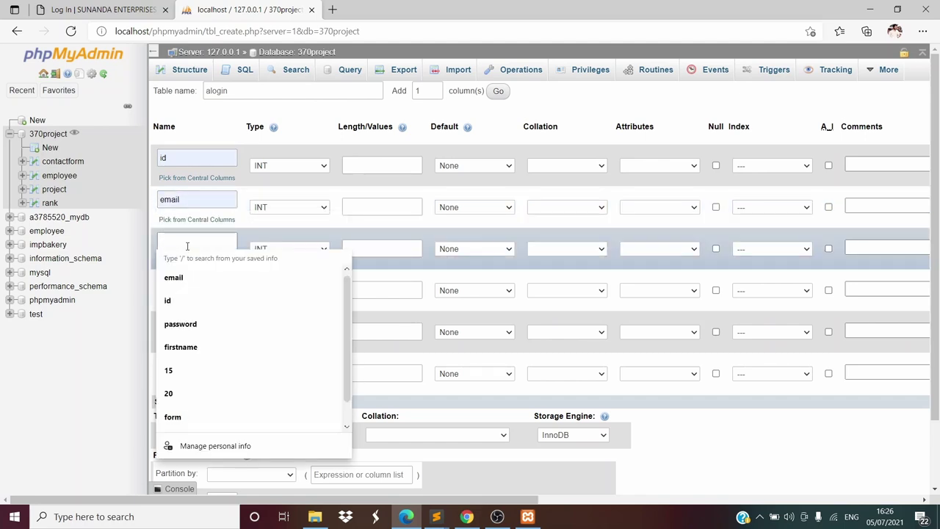
type("password")
left_click(203, 282)
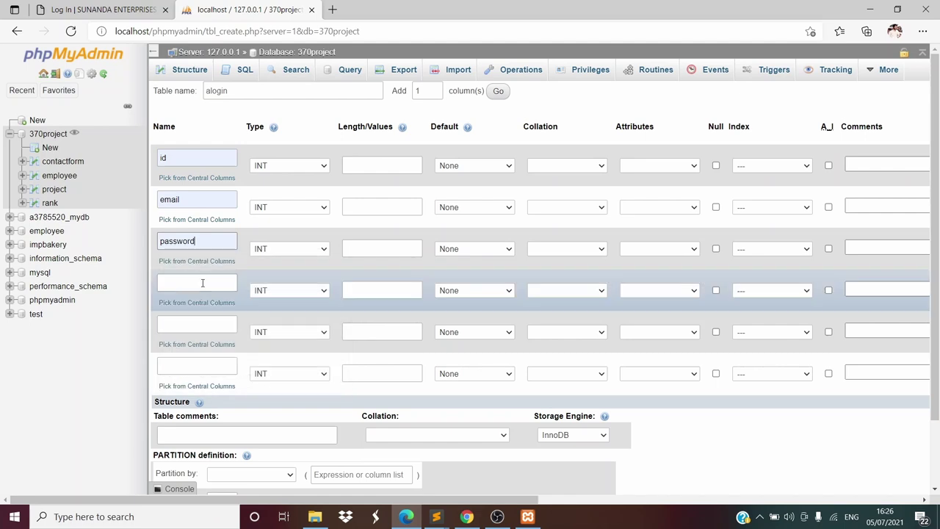
left_click(203, 283)
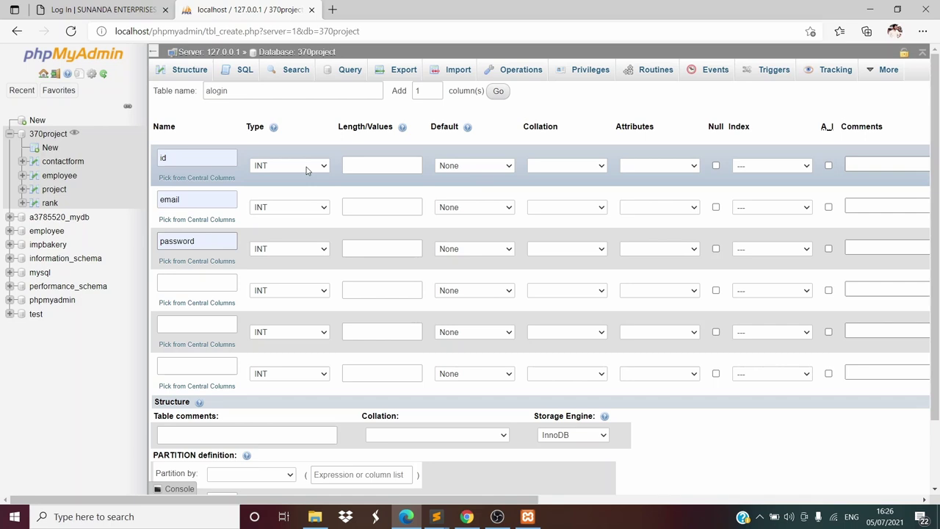
Set email's type to TINYTEXT and password's to LONGTEXT, checking the dump definition
mouse_move(436, 516)
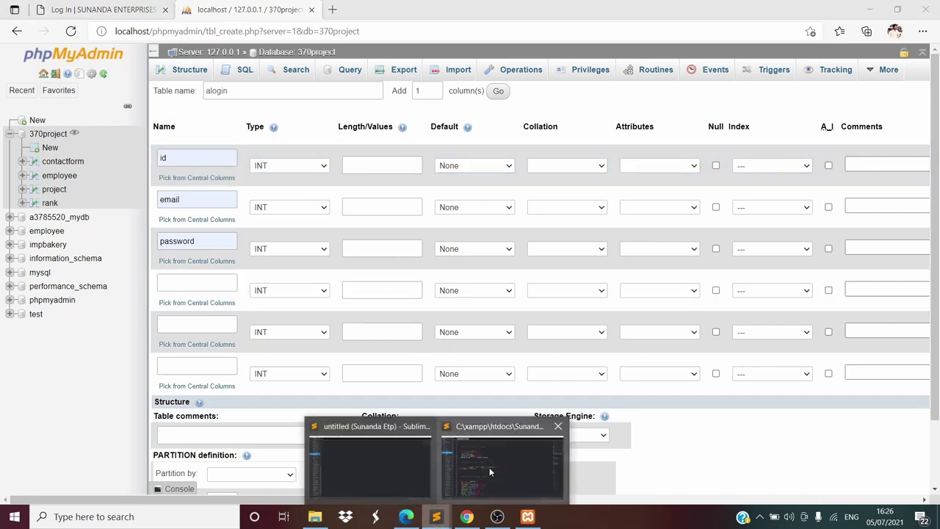
left_click(491, 465)
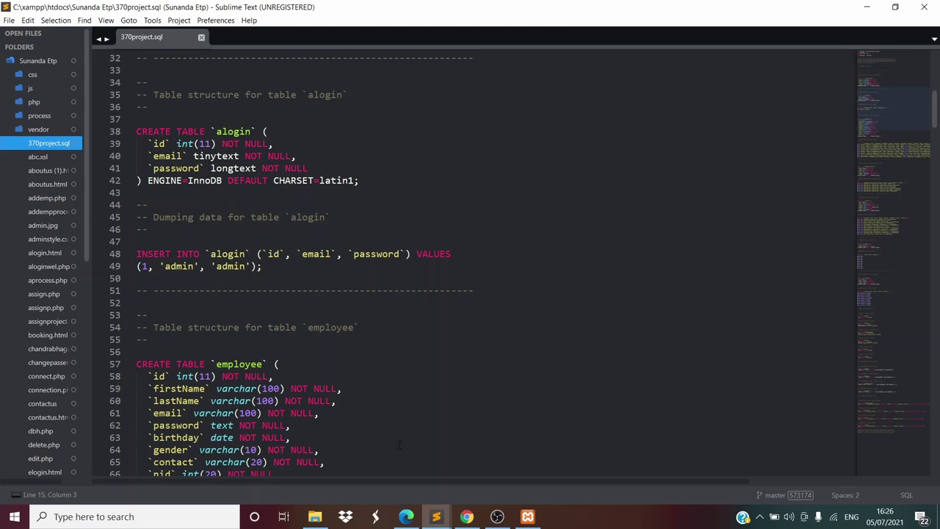
left_click(406, 517)
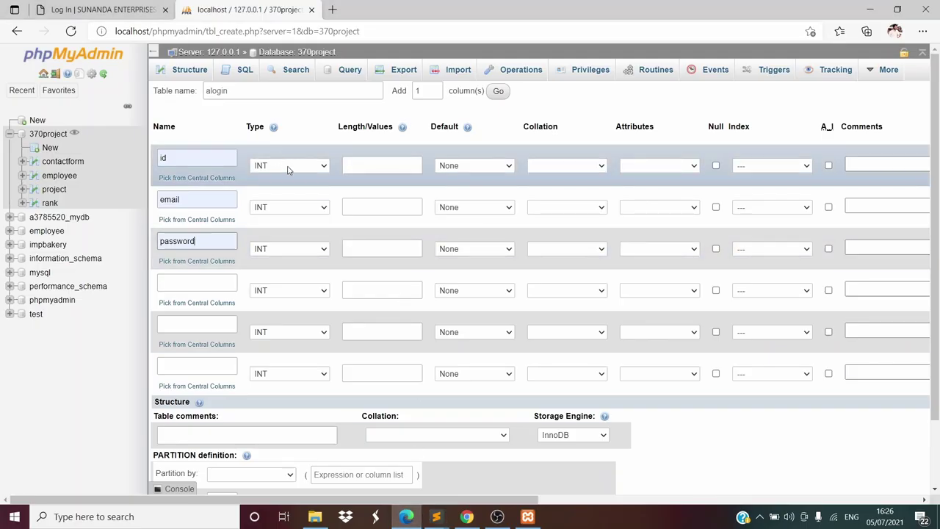
left_click(283, 207)
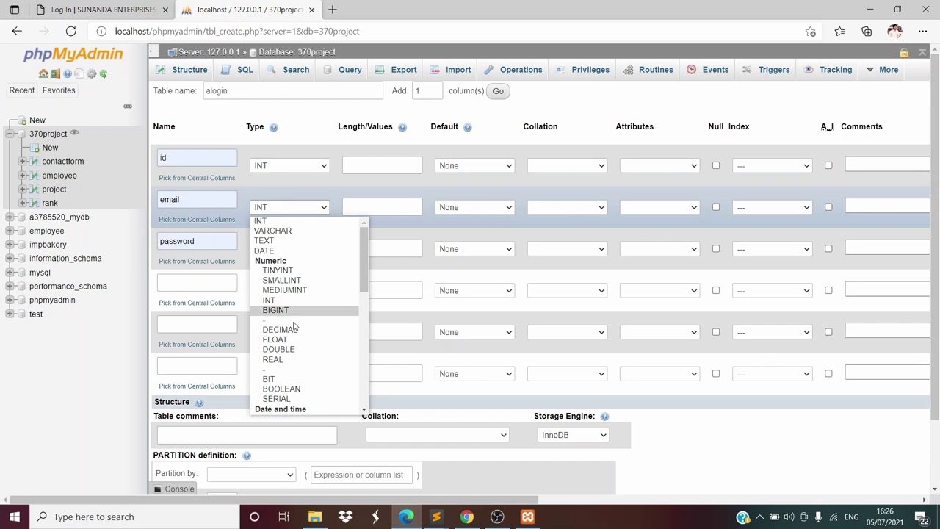
scroll(294, 327, "down", 5)
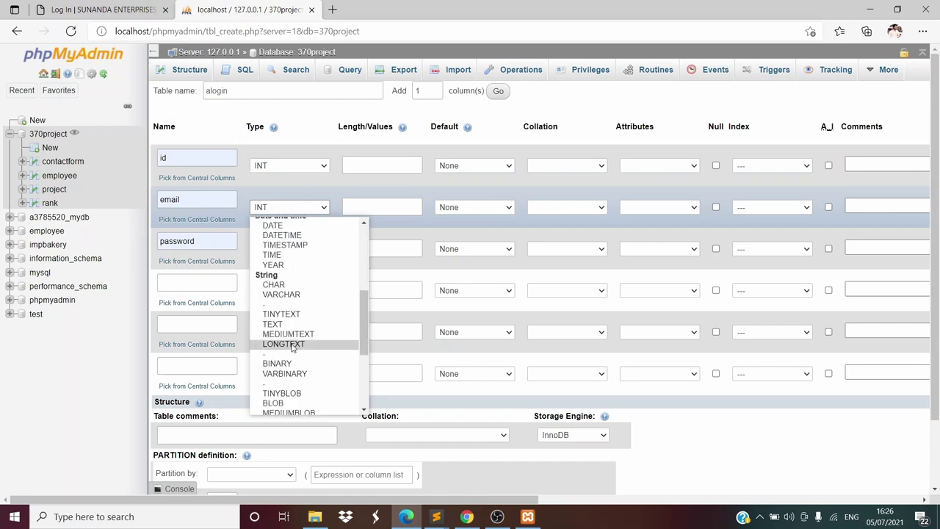
left_click(294, 314)
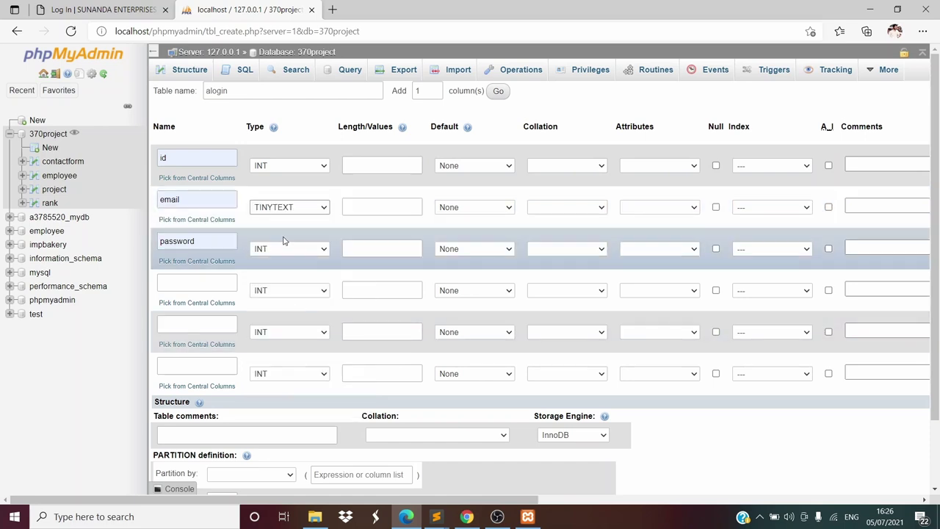
left_click(285, 249)
scroll(309, 330, "down", 5)
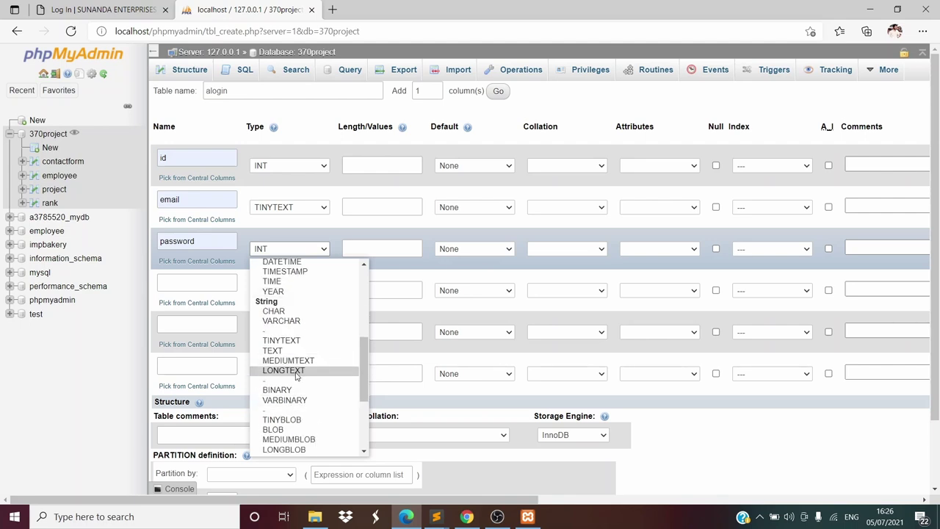
left_click(296, 371)
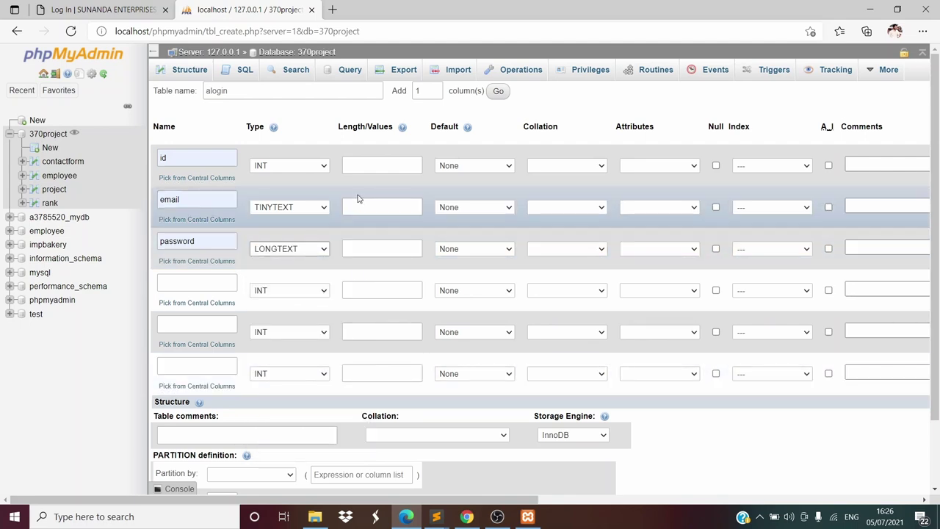
mouse_move(436, 517)
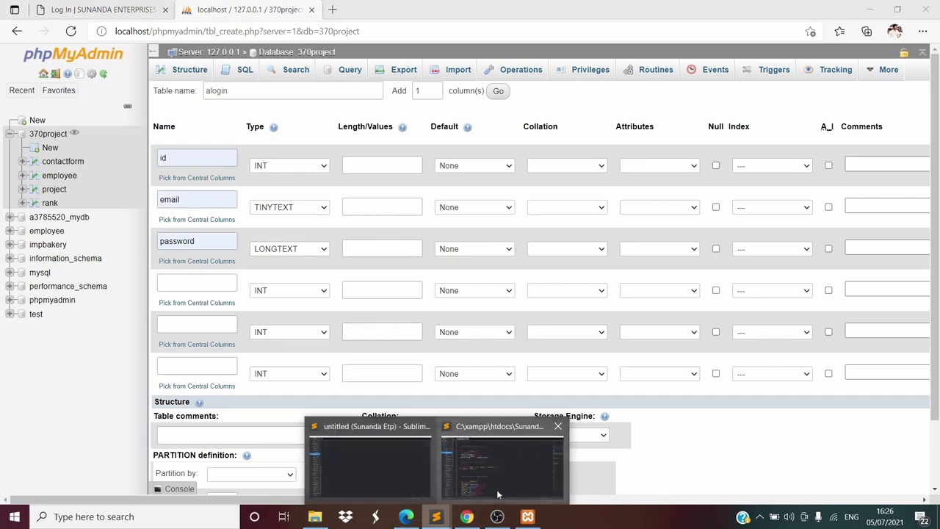
left_click(498, 488)
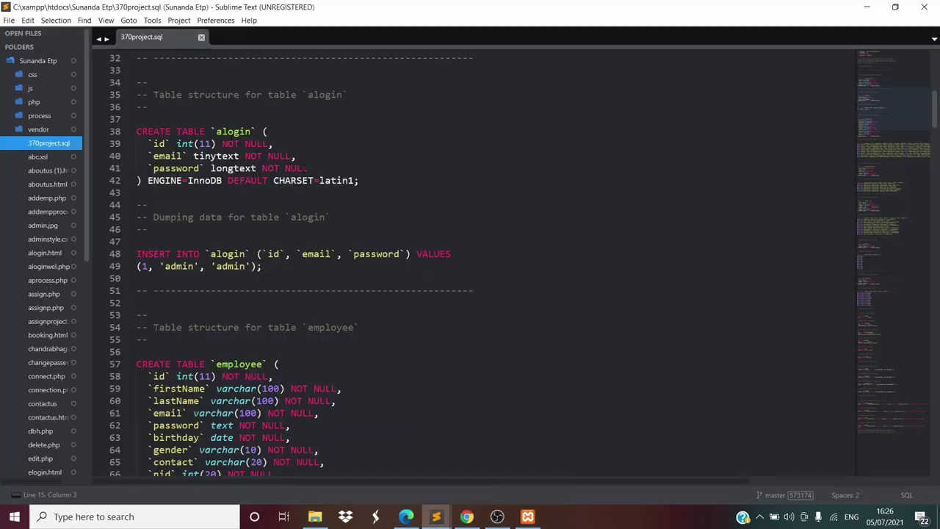
left_click(407, 516)
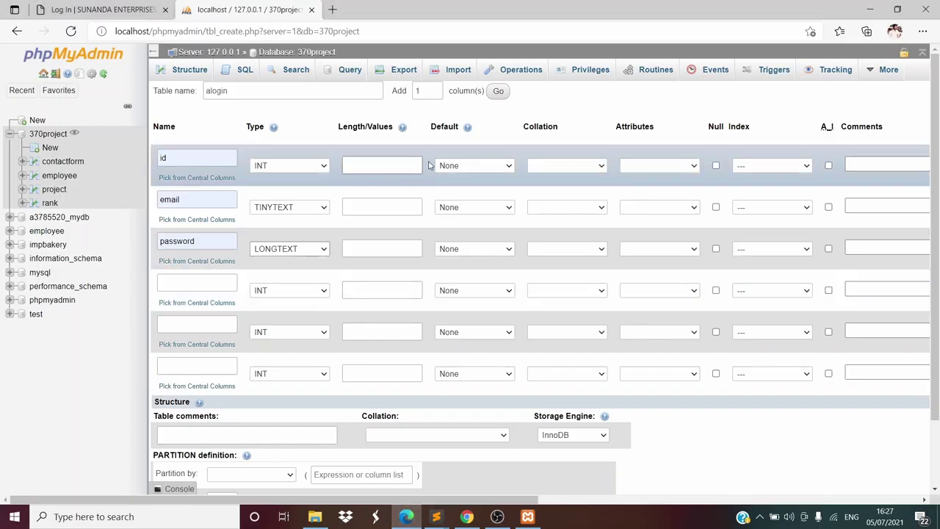
Leave id's Default at None after trying NULL, and set its length to 11
left_click(456, 168)
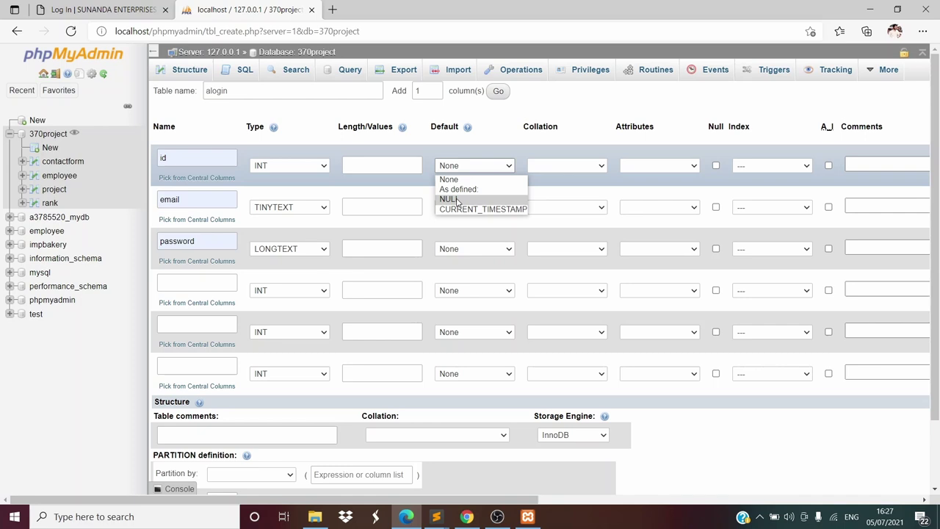
left_click(456, 199)
left_click(471, 168)
left_click(465, 180)
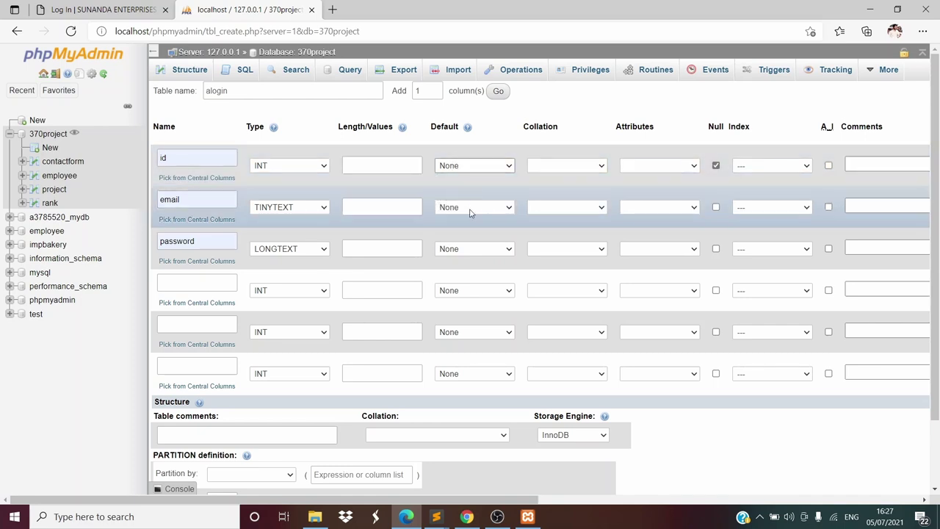
left_click(375, 160)
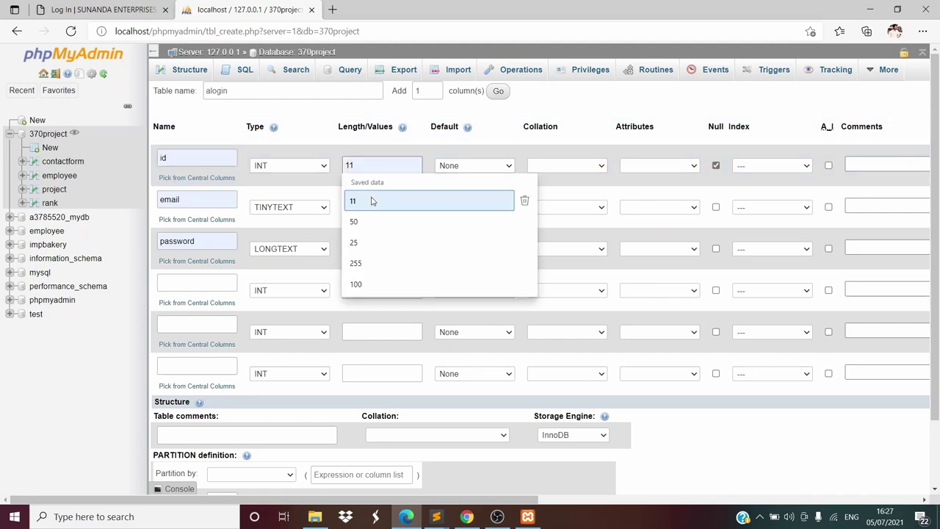
left_click(374, 200)
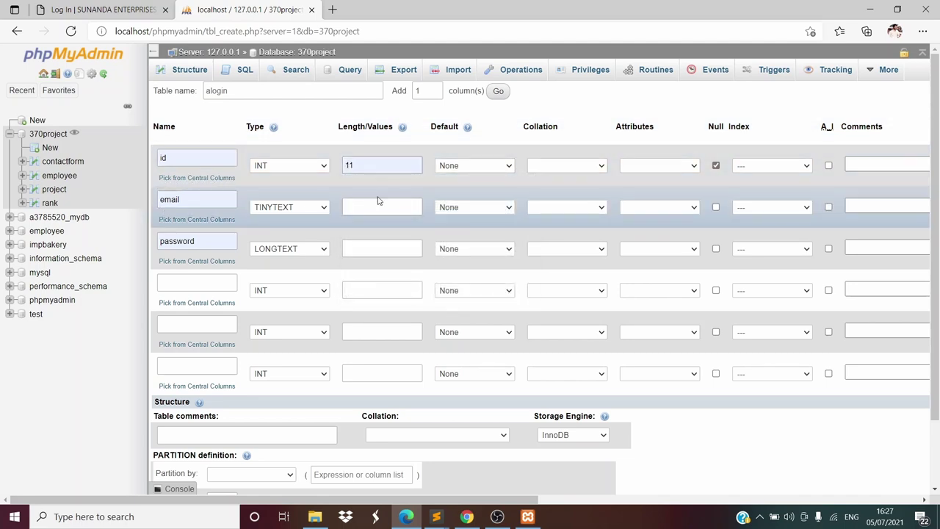
Set the email and password lengths to 15 each, comparing against 370project.sql
left_click(377, 205)
type("15")
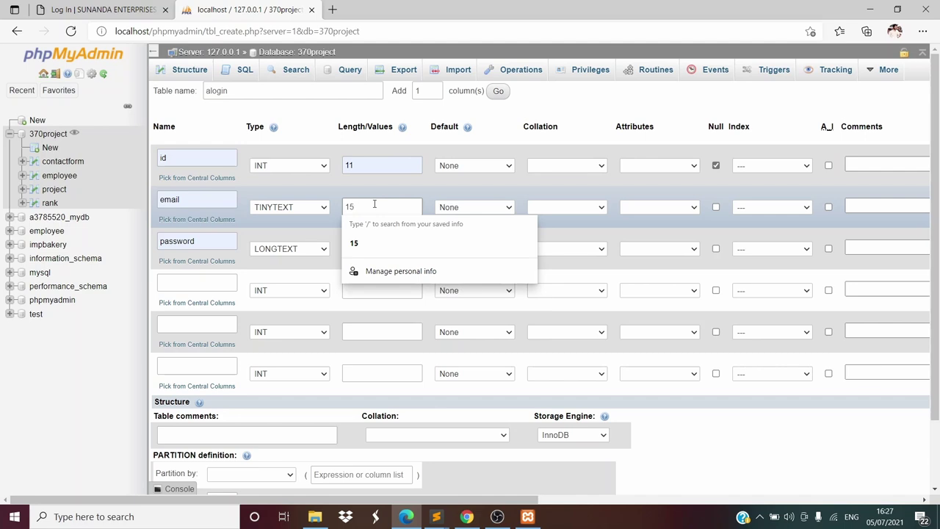
left_click(436, 517)
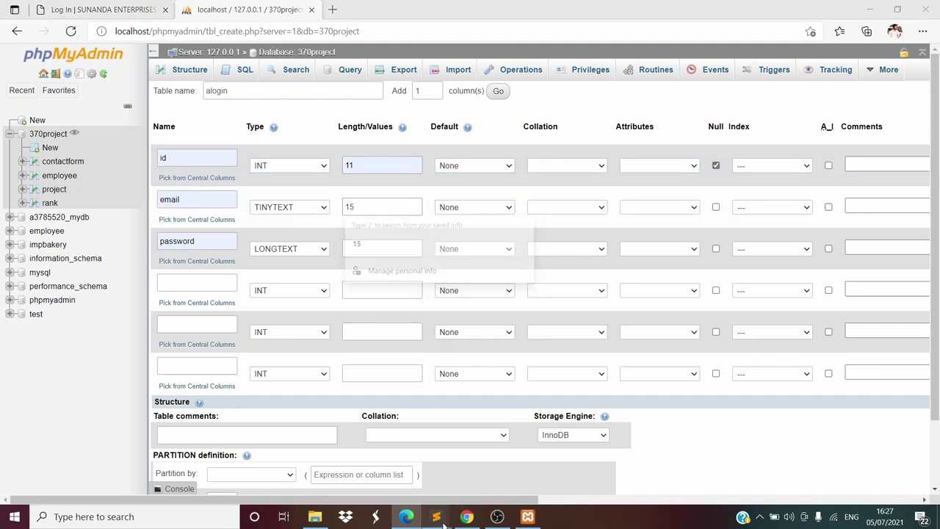
left_click(495, 465)
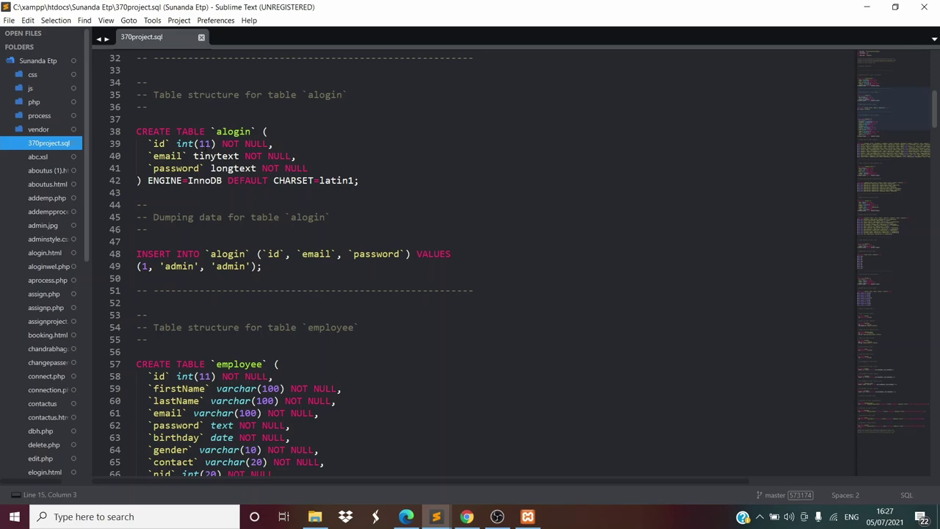
left_click(407, 516)
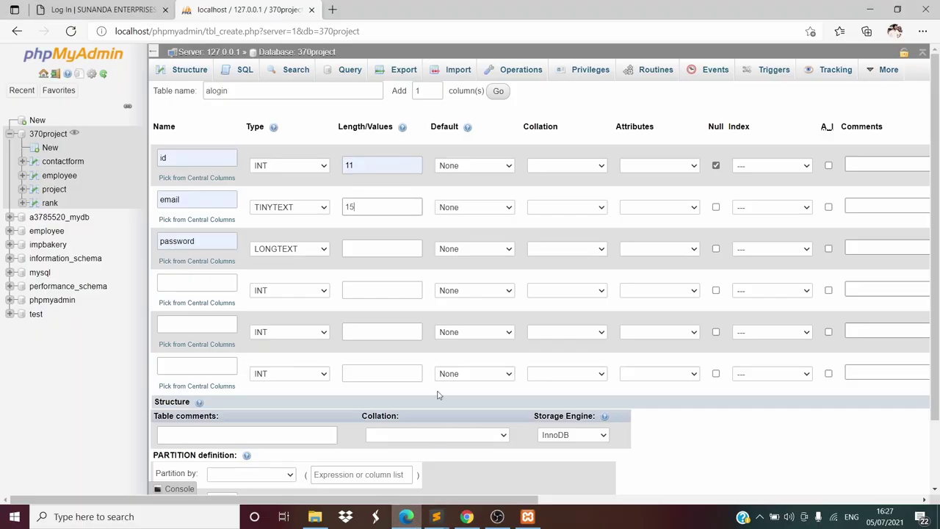
left_click(378, 254)
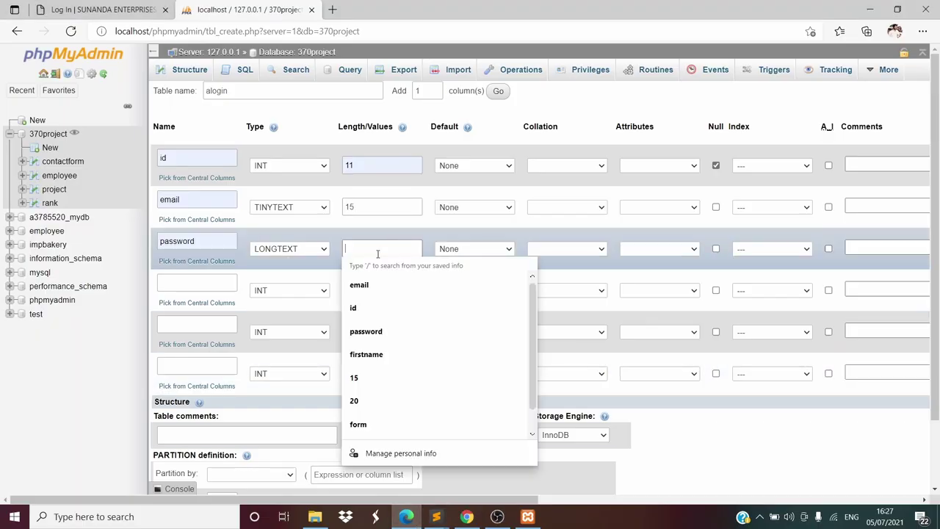
type("15")
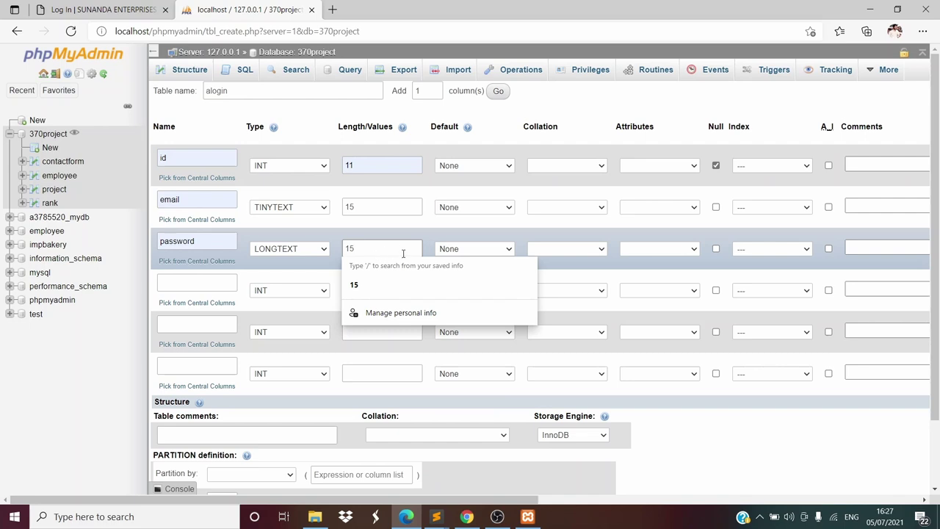
left_click(389, 226)
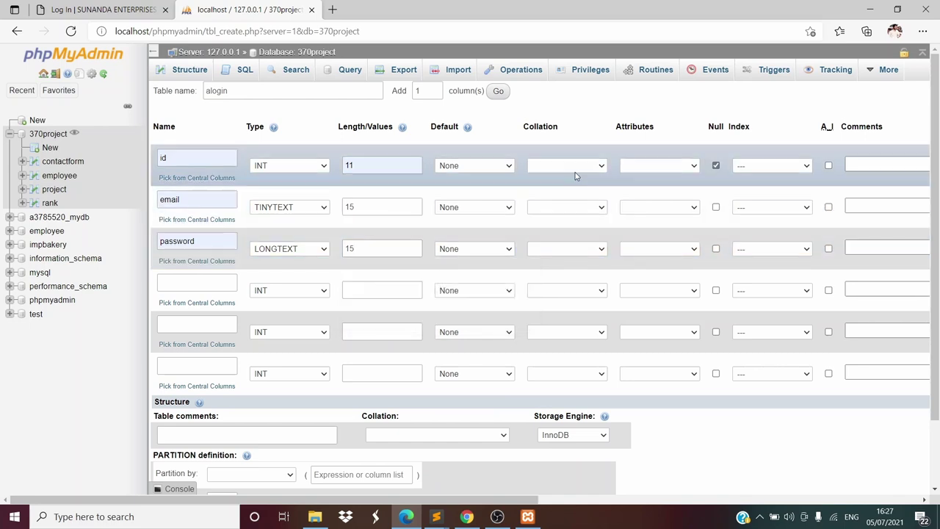
Set the collation of the id, email and password columns to latin1_bin
left_click(566, 170)
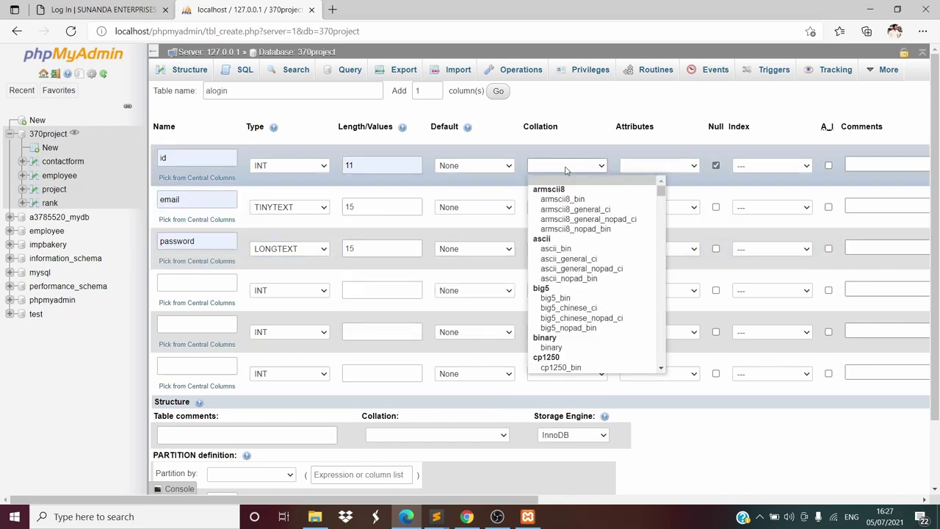
key("l")
key("Return")
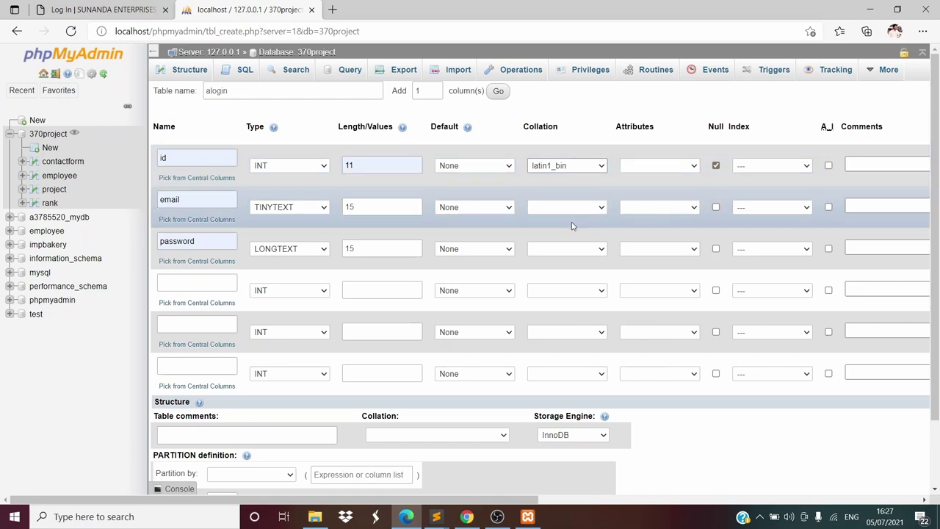
left_click(571, 209)
key("l")
key("Return")
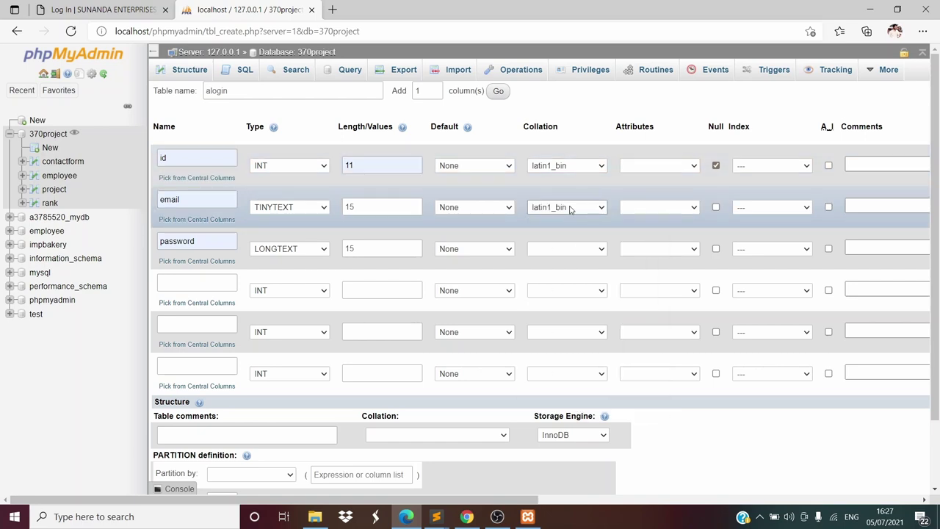
left_click(562, 249)
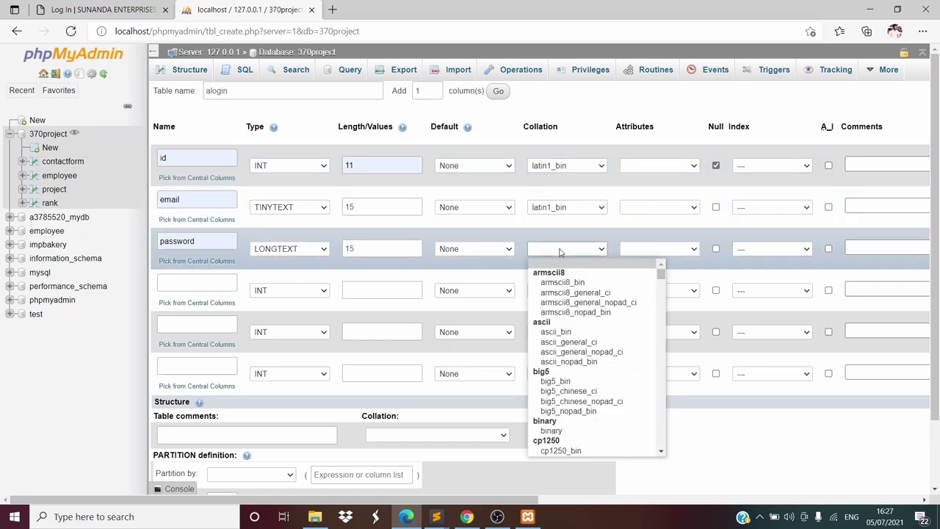
key("k")
key("l")
key("Return")
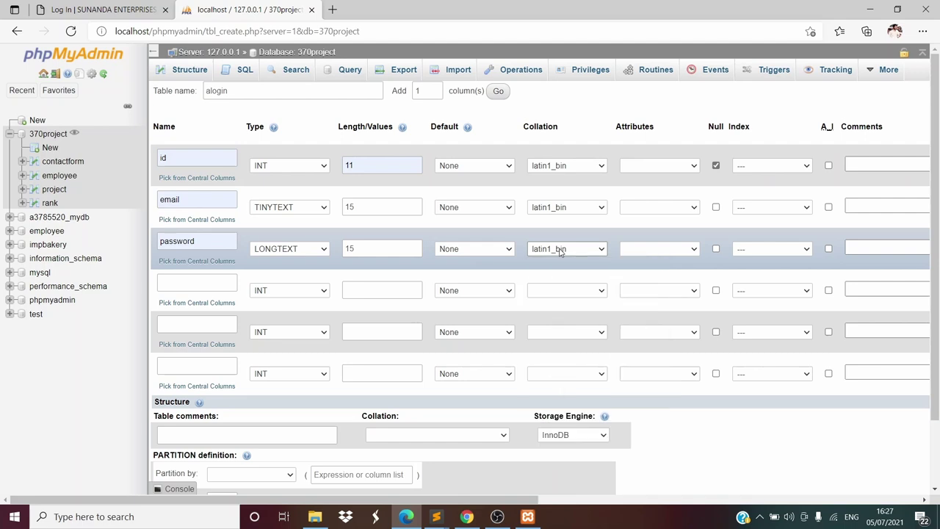
Leave id without an index and set the table collation to latin1_bin
scroll(541, 302, "right", 2)
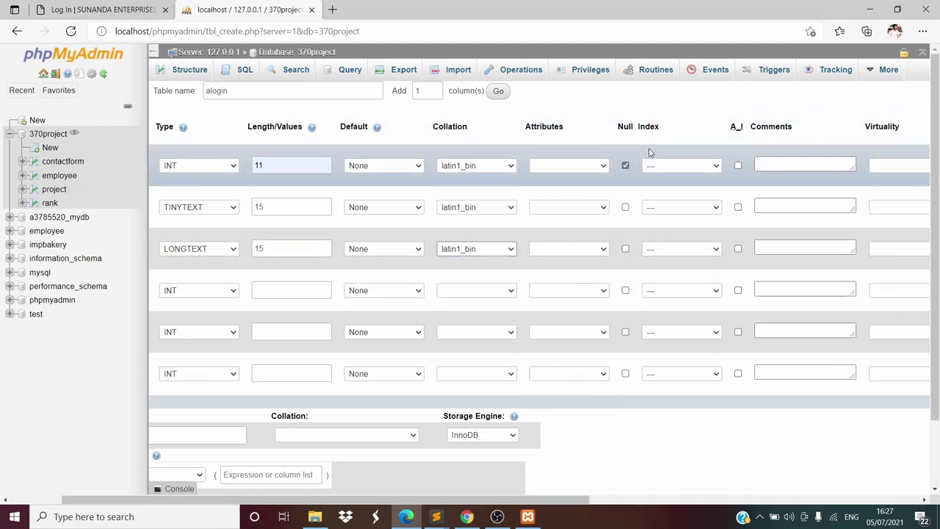
scroll(567, 189, "right", 2)
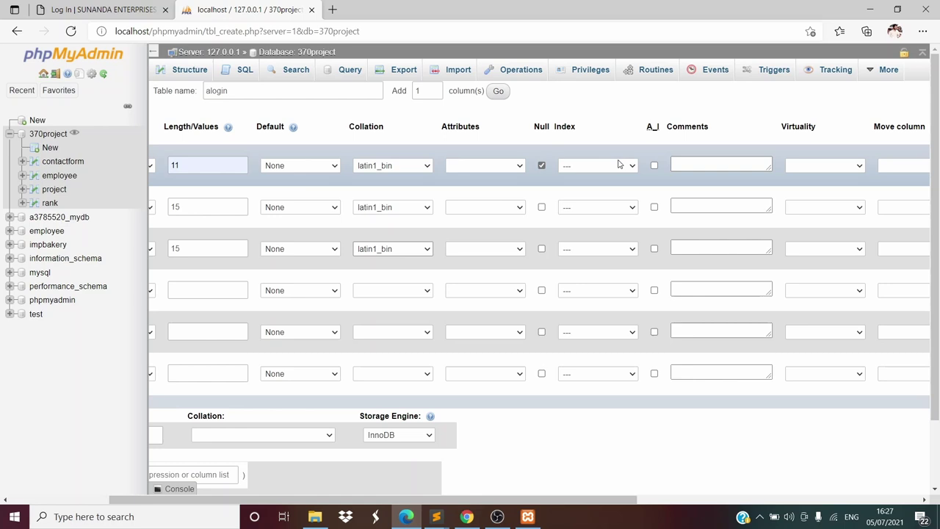
left_click(625, 167)
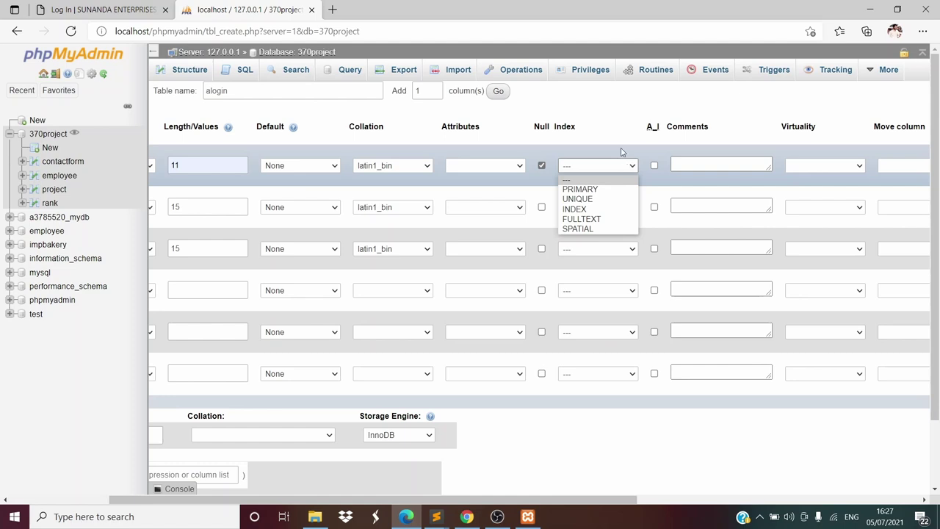
left_click(622, 151)
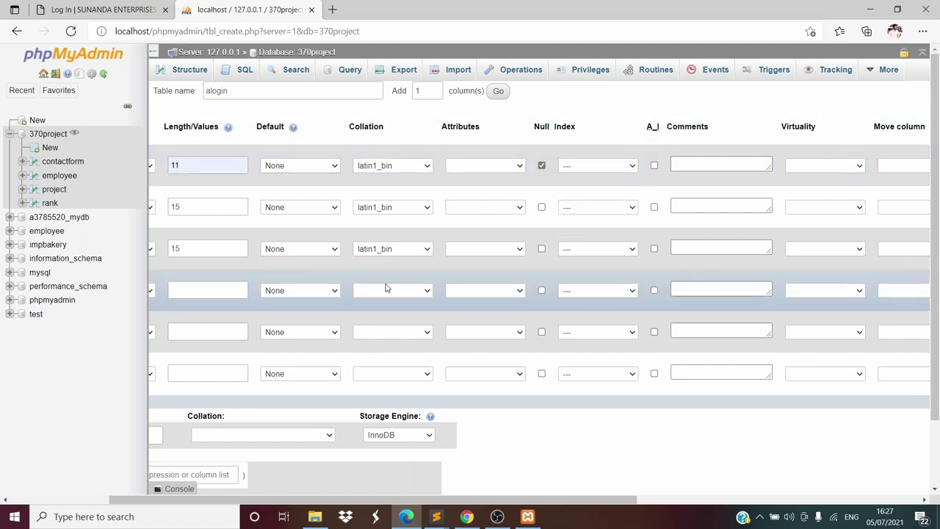
scroll(387, 289, "left", 3)
left_click(434, 435)
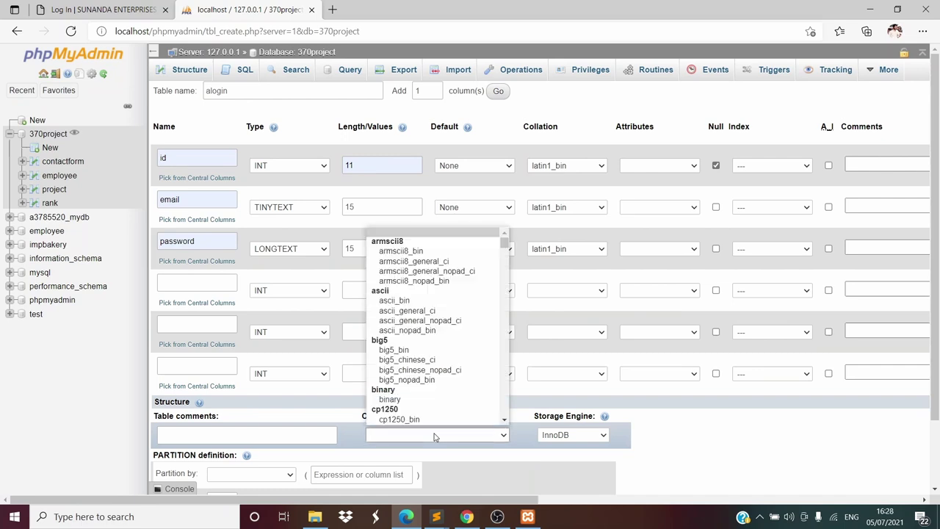
key("l")
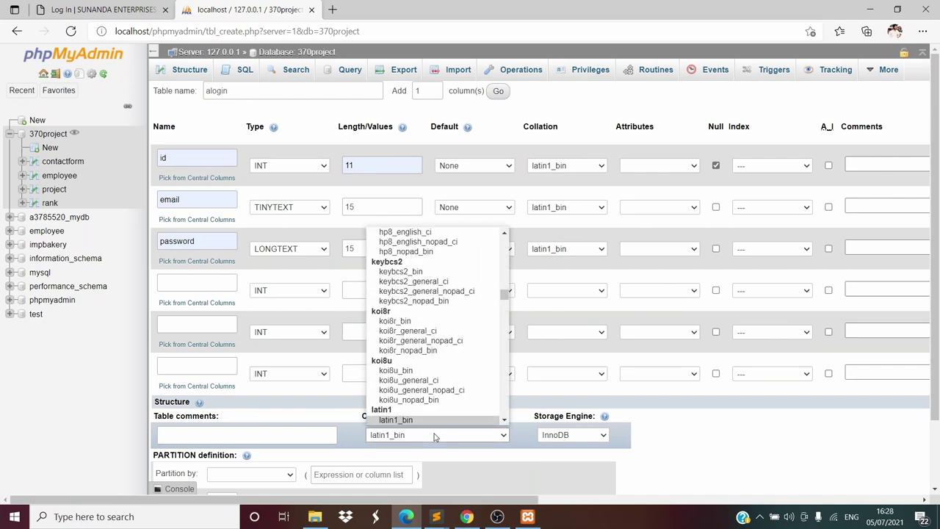
left_click(435, 437)
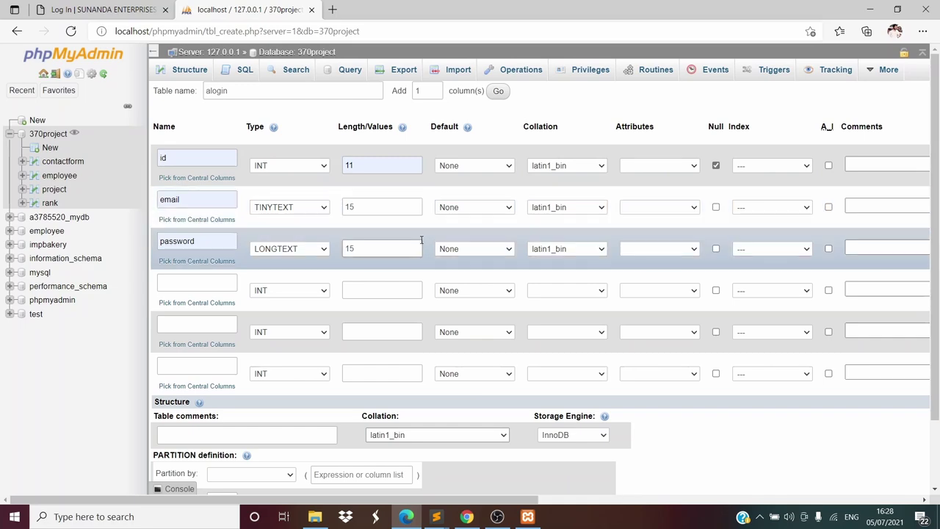
scroll(421, 239, "right", 4)
scroll(422, 244, "left", 4)
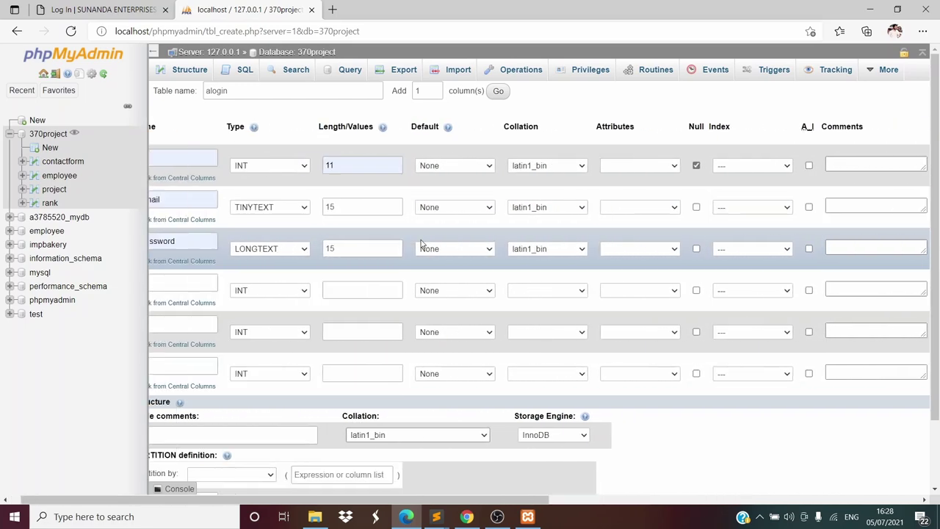
scroll(421, 242, "left", 1)
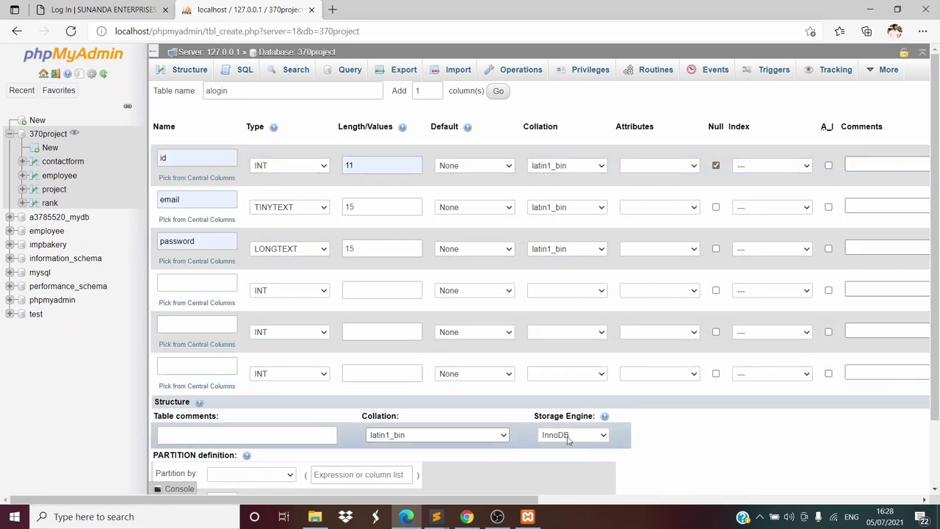
scroll(569, 433, "down", 1)
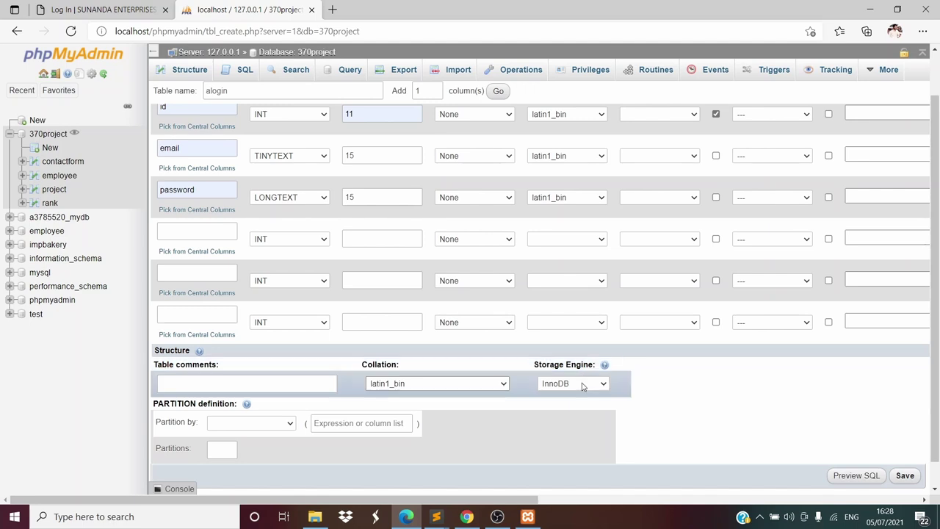
Check 370project.sql's definition, then save the new alogin table with id, email and password columns
left_click(437, 516)
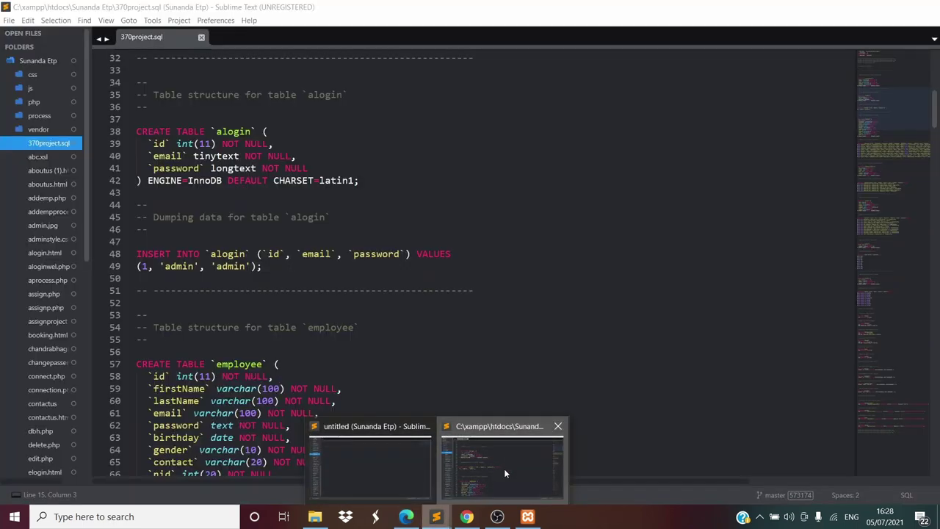
left_click(504, 472)
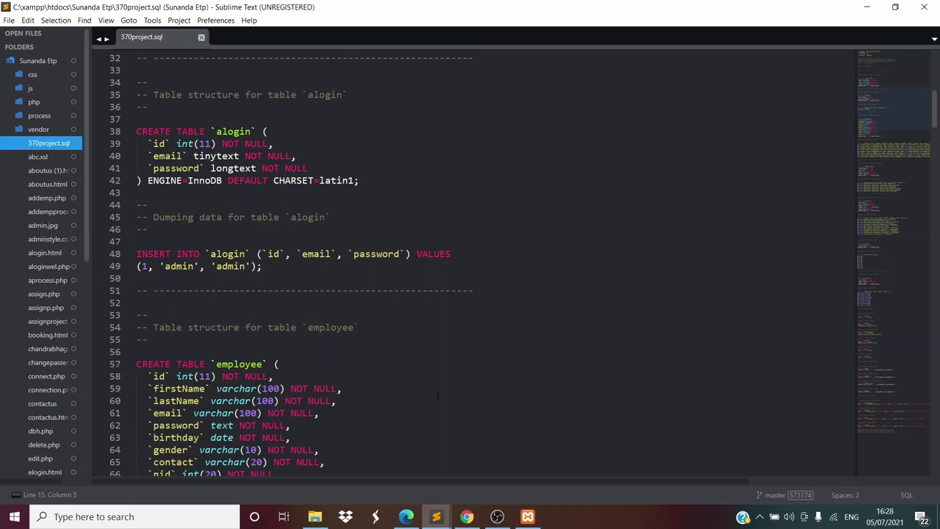
left_click(408, 517)
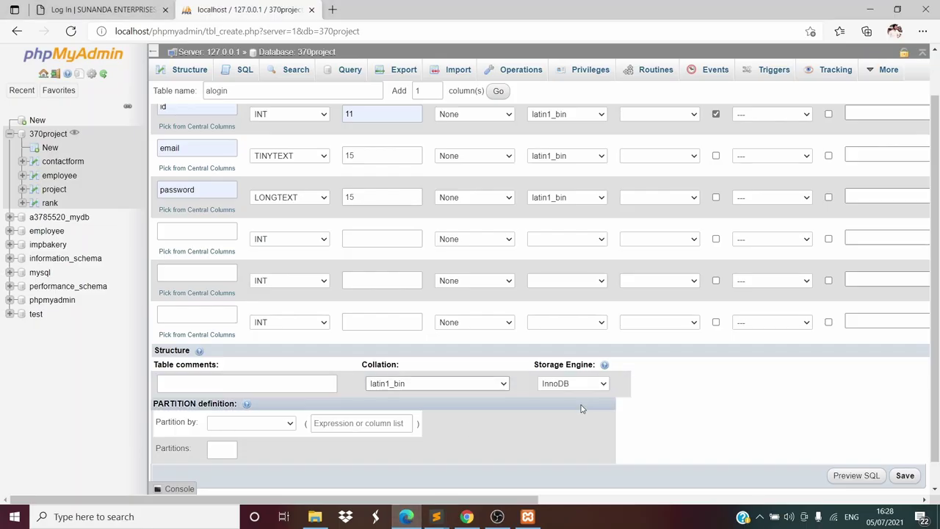
scroll(316, 390, "down", 2)
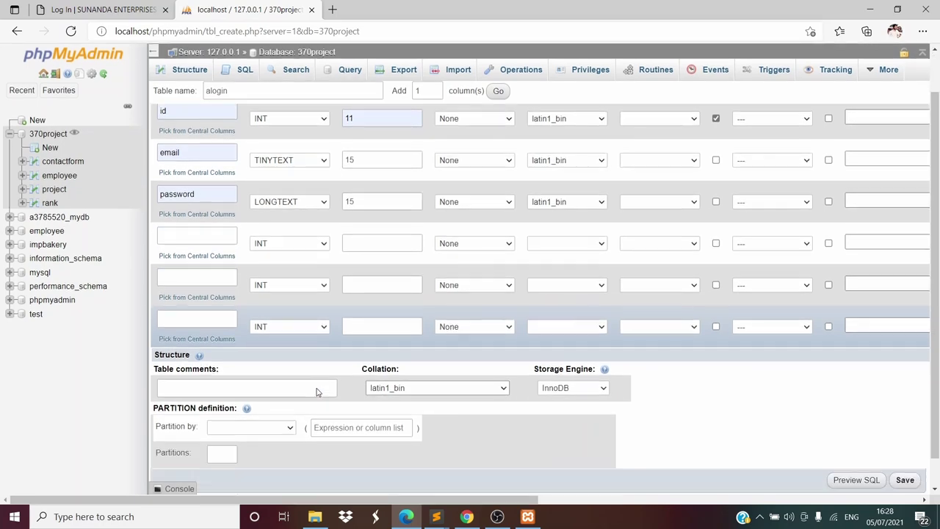
scroll(318, 385, "up", 2)
scroll(316, 390, "right", 3)
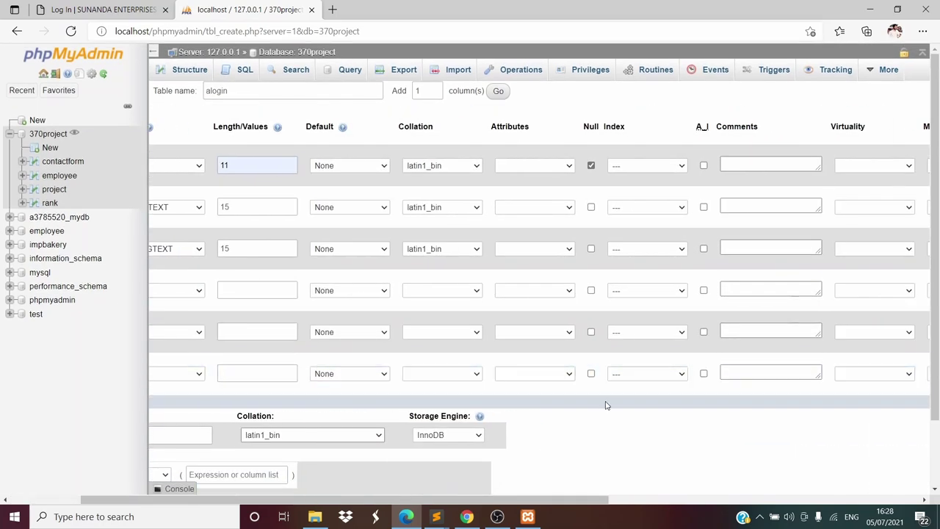
scroll(607, 405, "down", 2)
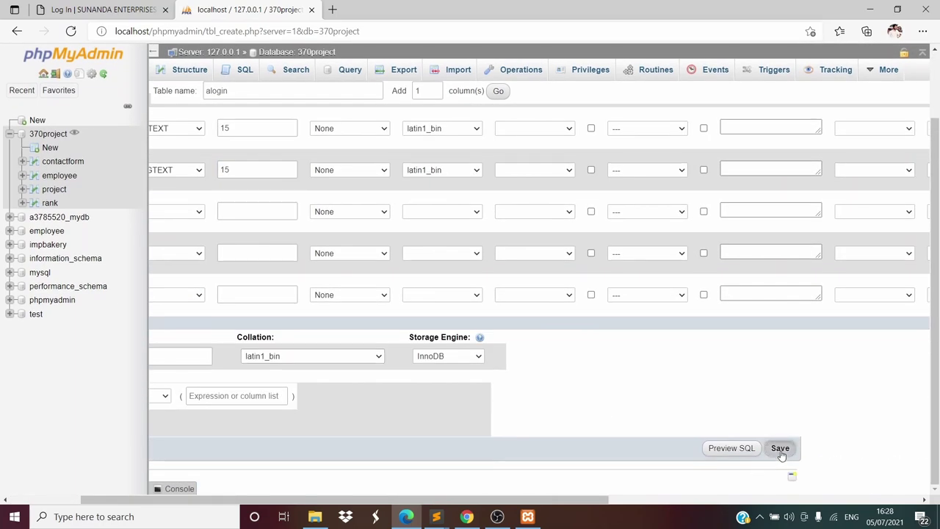
left_click(780, 449)
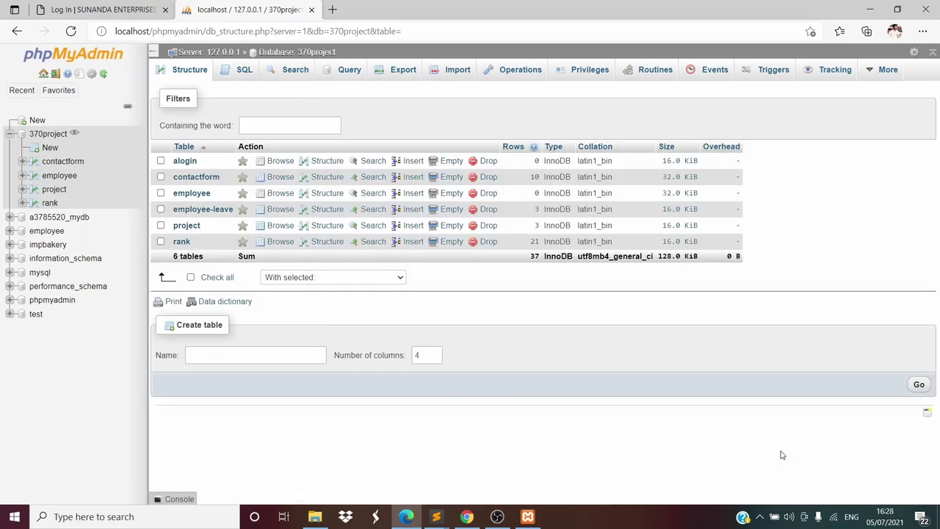
Open the alogin table's structure and compare it against 370project.sql in Sublime Text
left_click(327, 160)
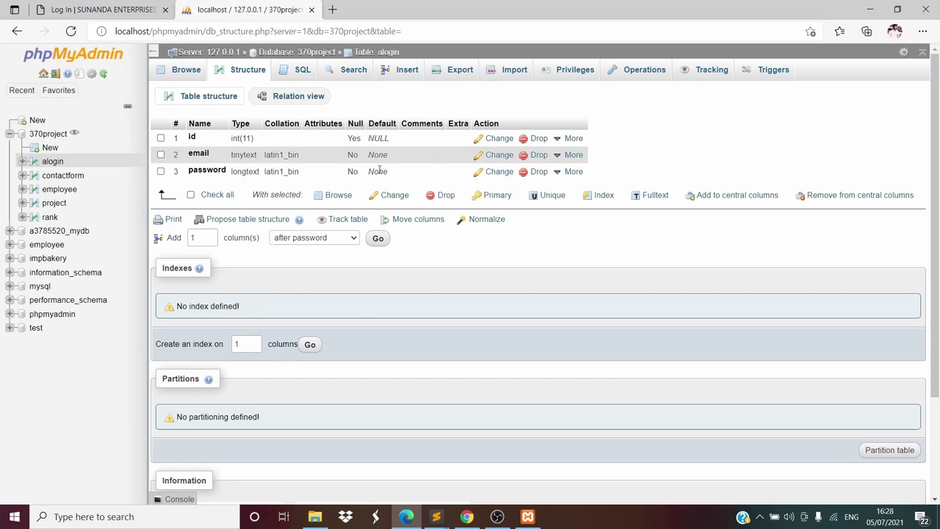
left_click(437, 517)
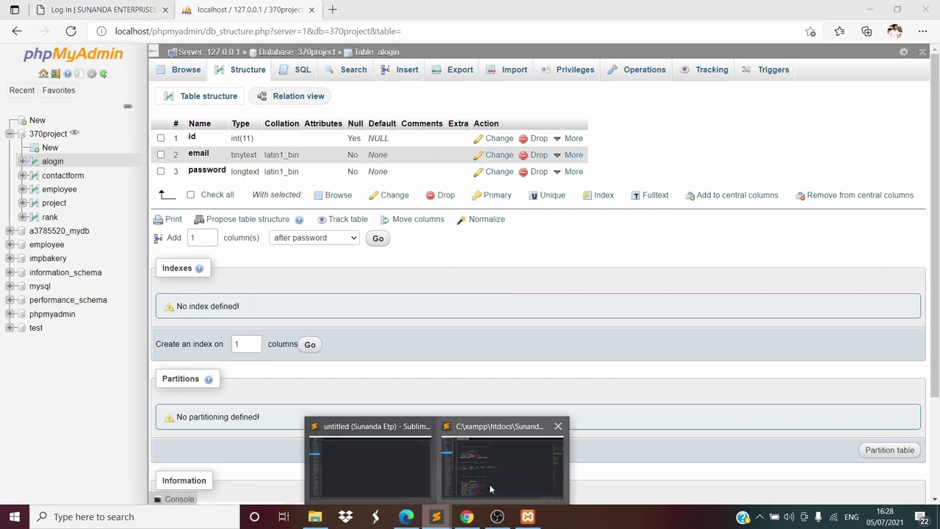
left_click(489, 485)
scroll(436, 393, "down", 10)
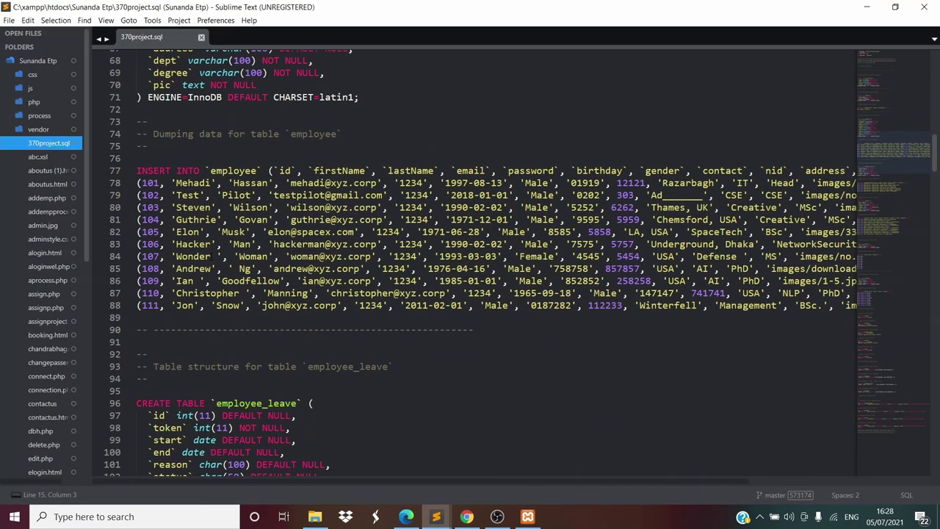
scroll(385, 281, "up", 8)
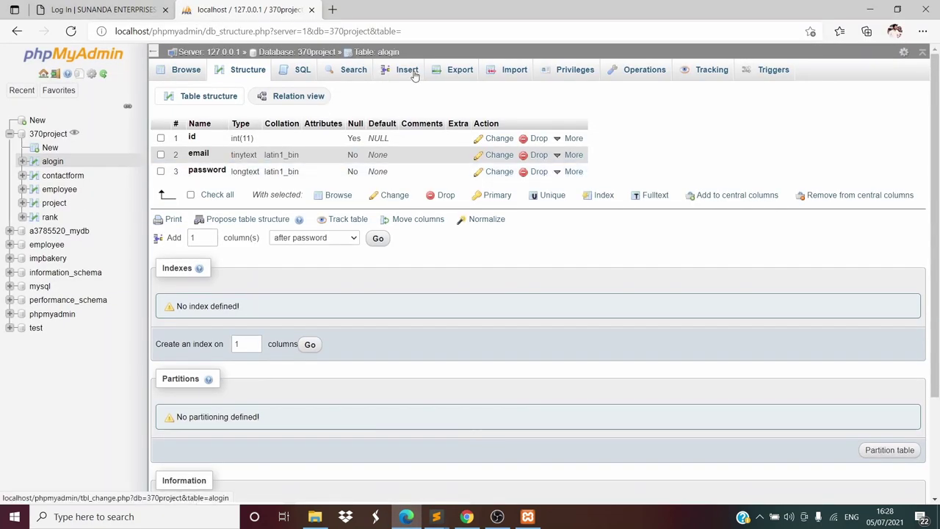
Insert an alogin row with id 101, email admin and the admin's password
left_click(409, 71)
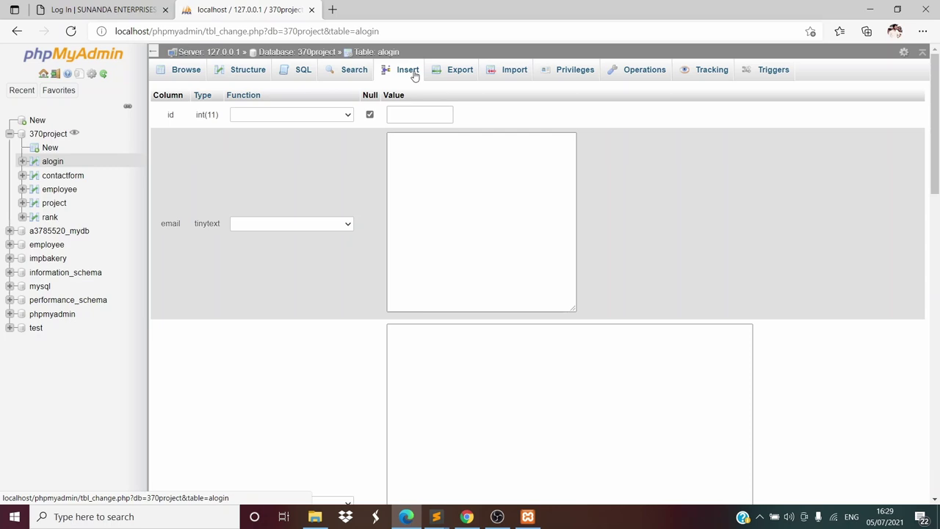
left_click(406, 115)
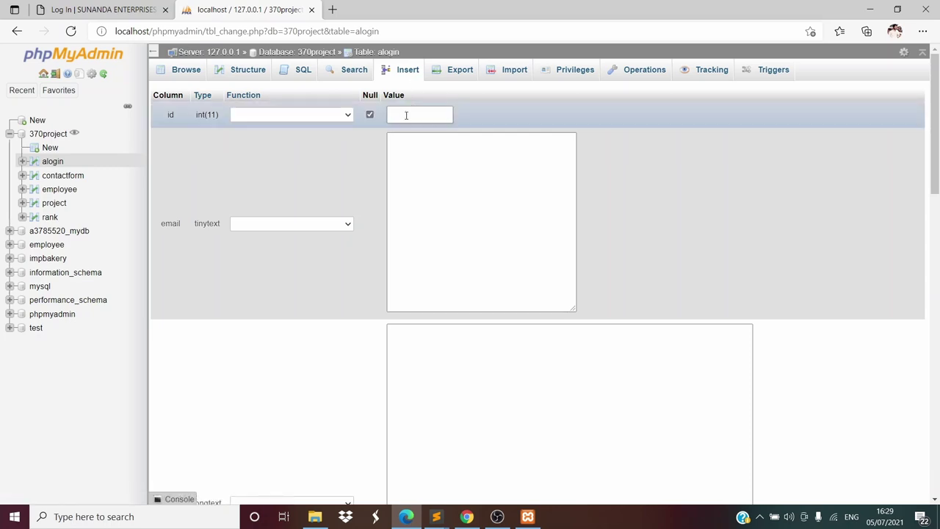
left_click(406, 115)
type("101")
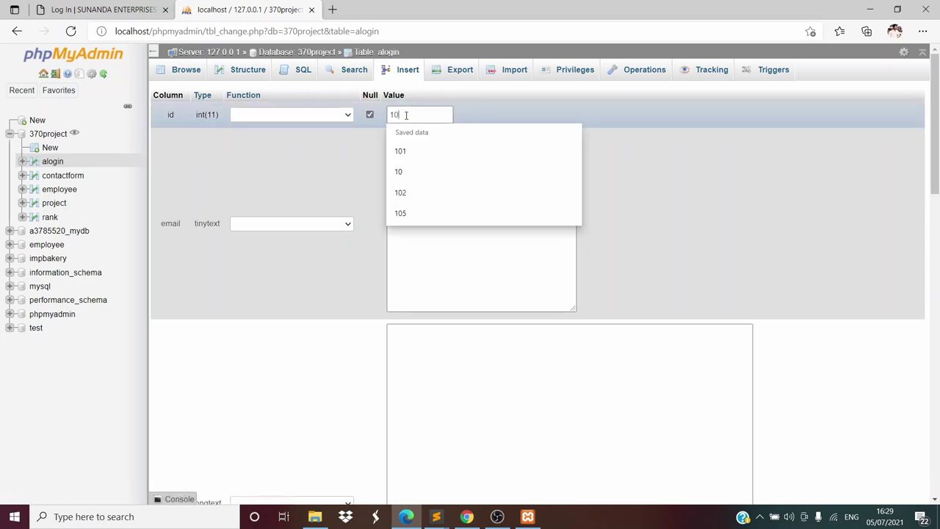
left_click(429, 186)
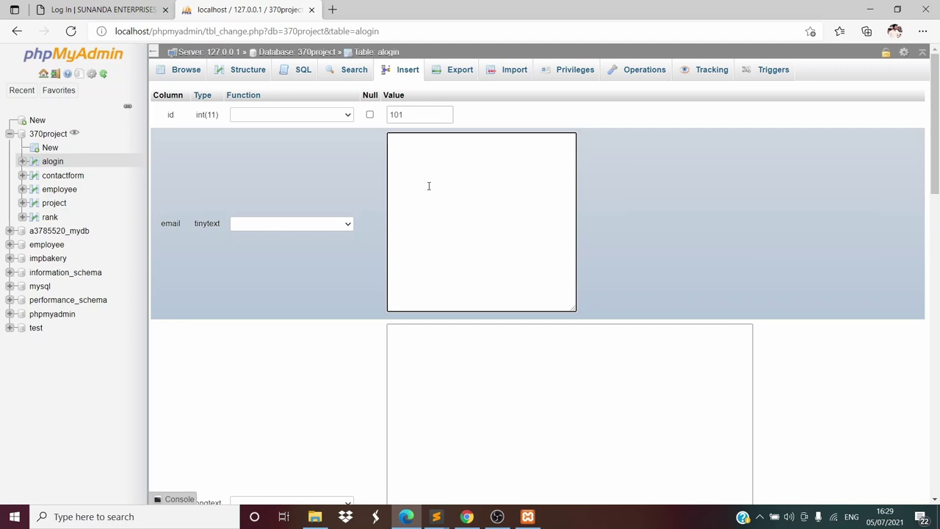
type("admin")
left_click(435, 347)
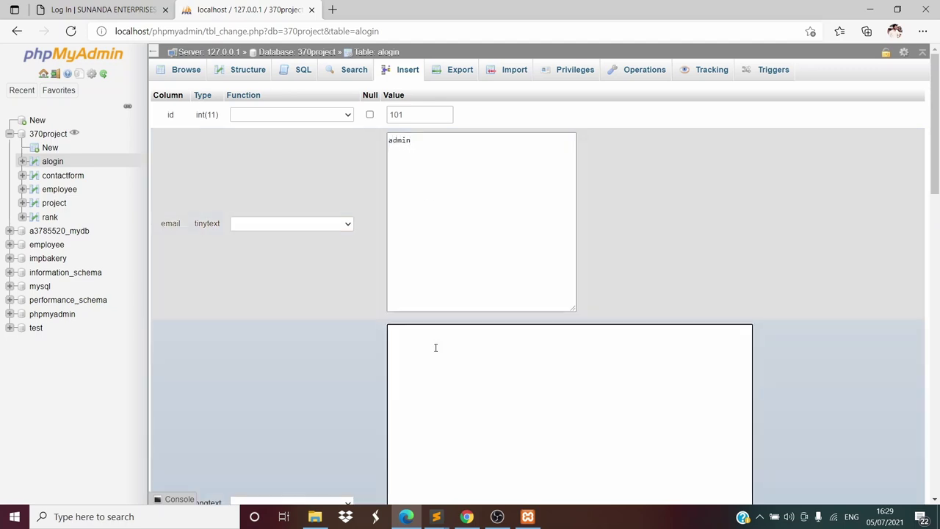
type("admin")
scroll(436, 347, "down", 1)
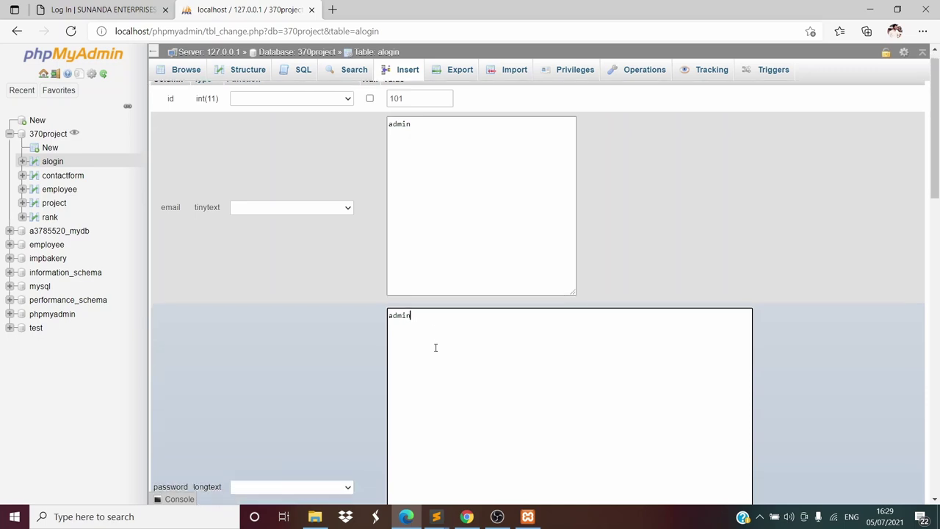
scroll(436, 347, "down", 5)
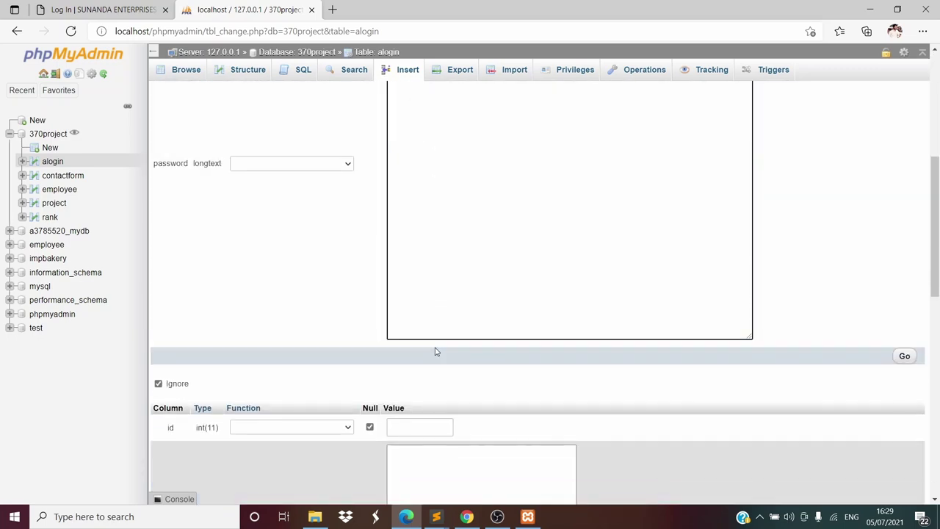
left_click(905, 356)
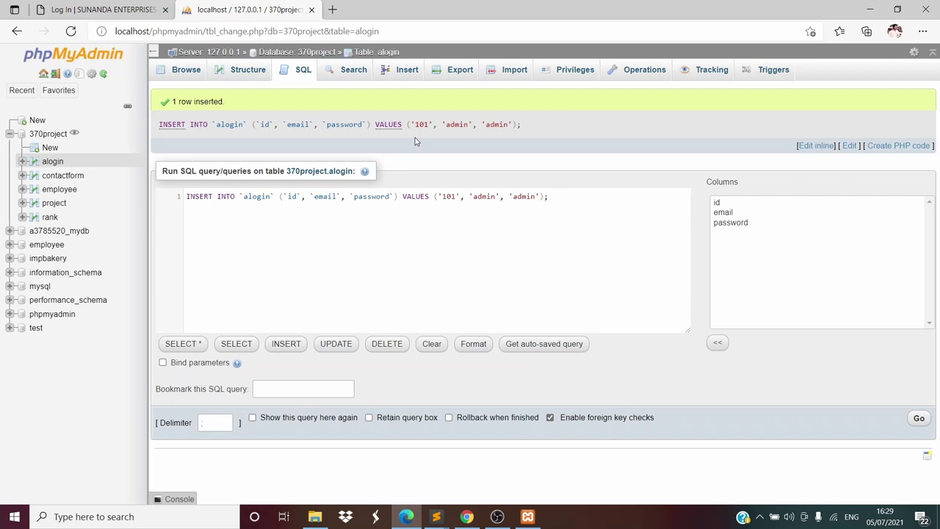
Retry the Sunanda Enterprises admin login, which again shows raw aprocess.php source, then go back
left_click(90, 7)
type("ad")
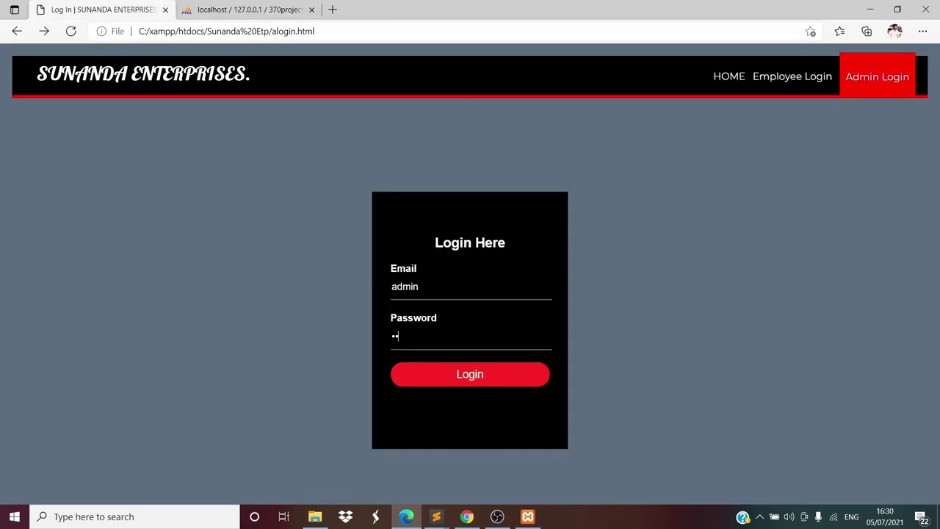
type("min")
key("Return")
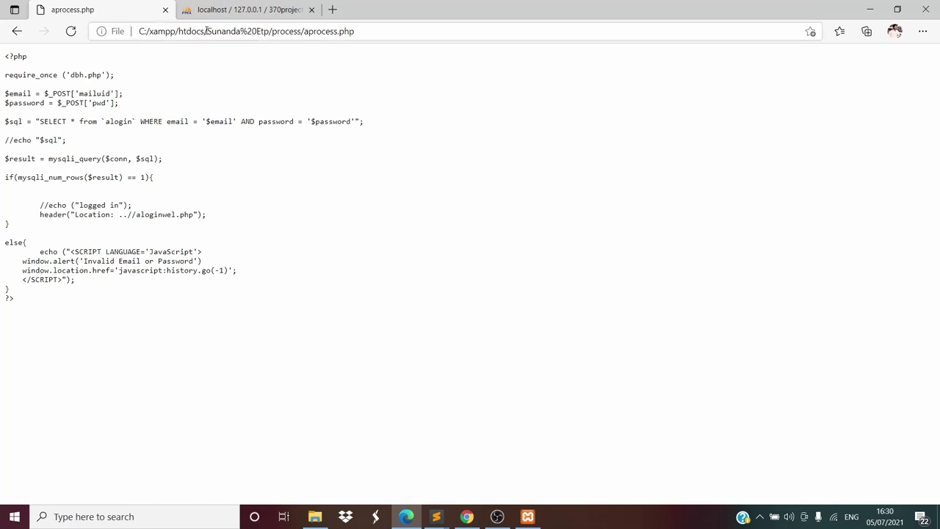
left_click(17, 31)
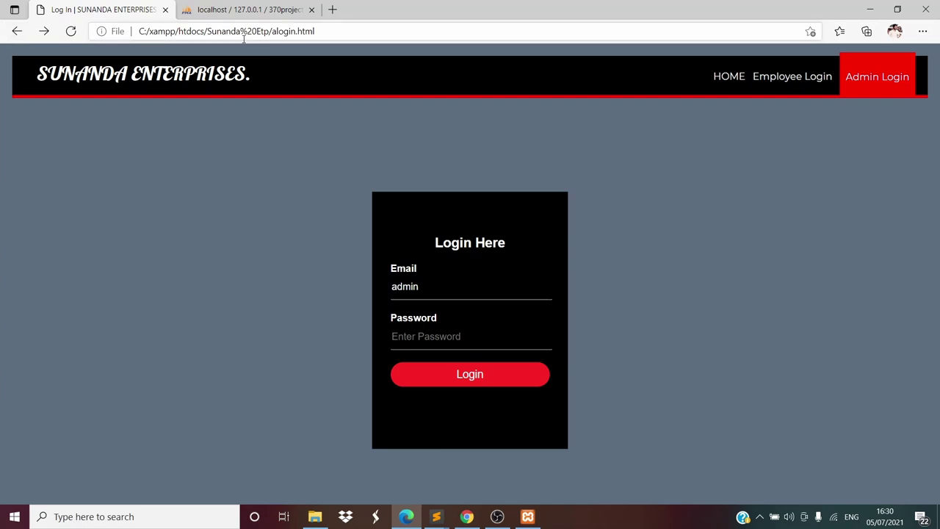
Reload alogin.html through localhost instead of the local htdocs file path
left_click(204, 31)
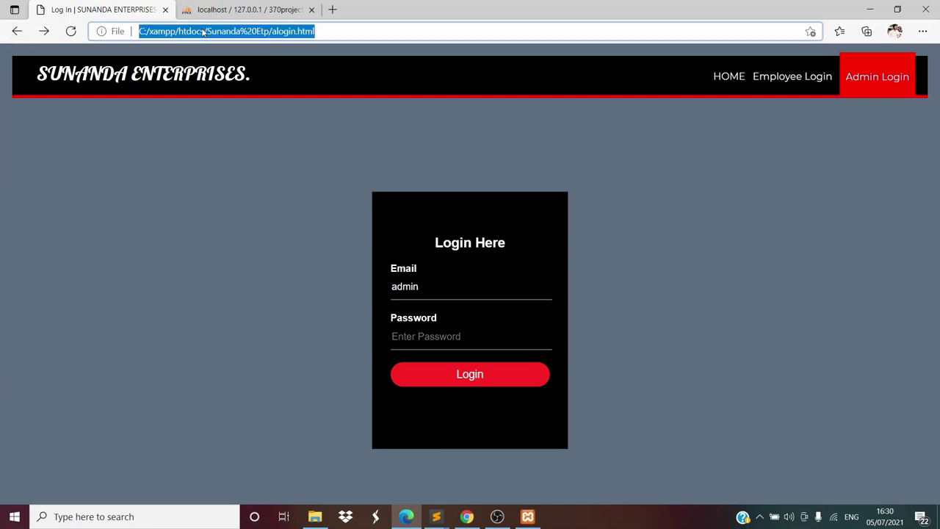
left_click(204, 31)
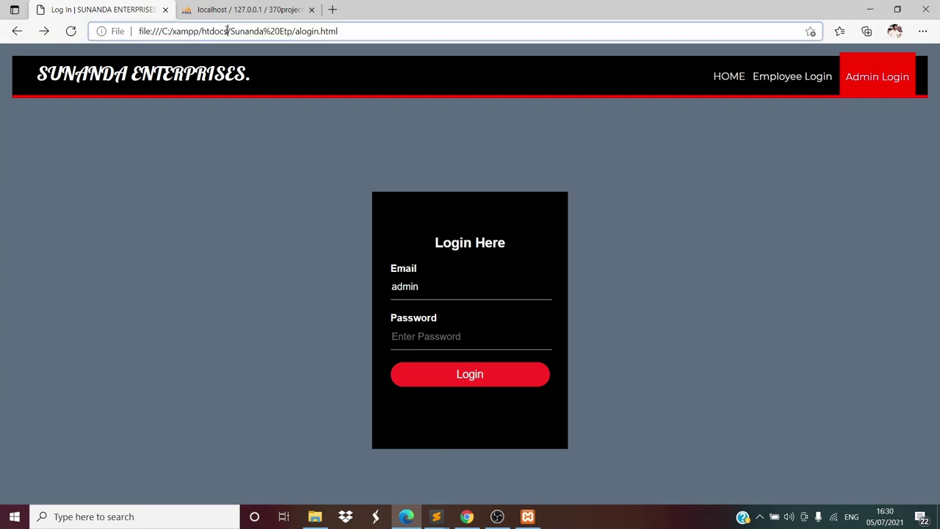
key("BackSpace")
key("BackSpace")
key("BackSpace")
key("BackSpace")
key("BackSpace")
key("BackSpace")
key("BackSpace")
key("BackSpace")
key("BackSpace")
key("BackSpace")
key("BackSpace")
key("BackSpace")
key("BackSpace")
key("BackSpace")
key("BackSpace")
key("BackSpace")
key("BackSpace")
key("BackSpace")
key("BackSpace")
key("BackSpace")
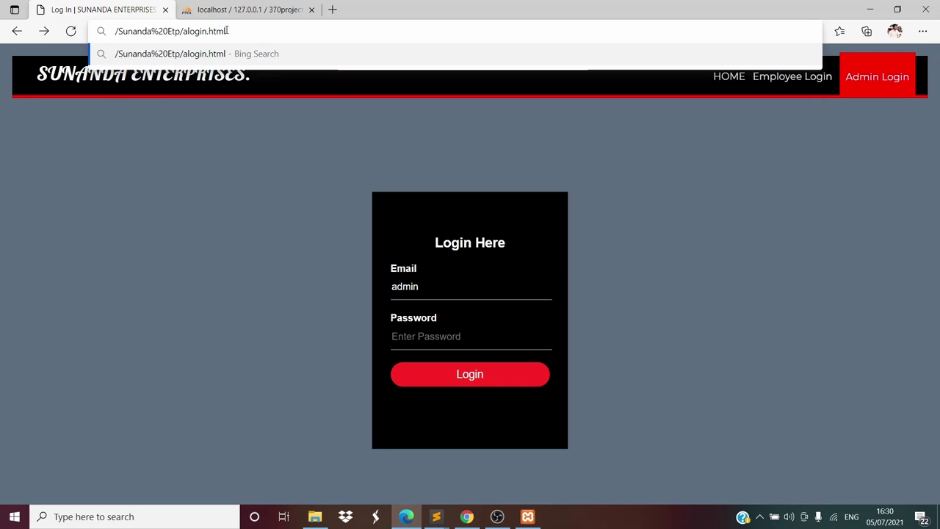
type("loca")
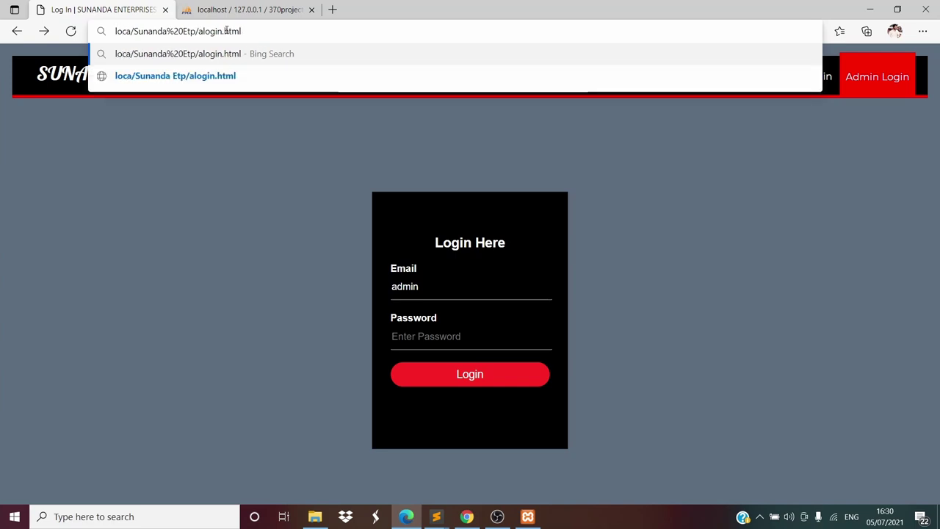
type("lhost")
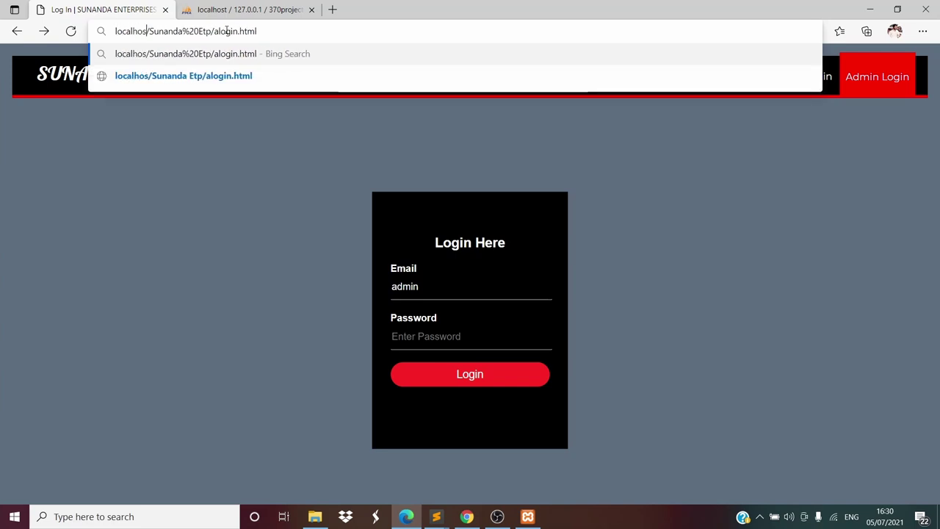
key("Return")
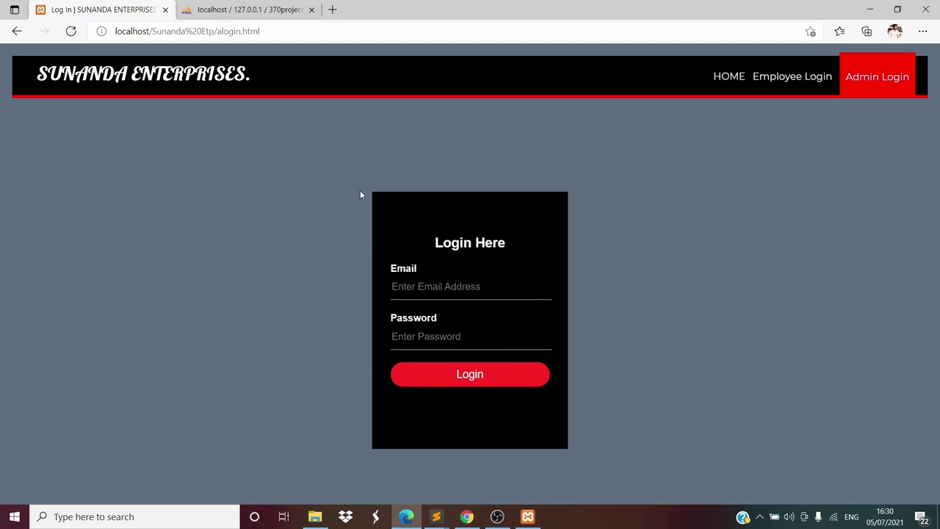
Log in with the saved admin email and password to reach the Admin Panel welcome page
left_click(441, 286)
type("a")
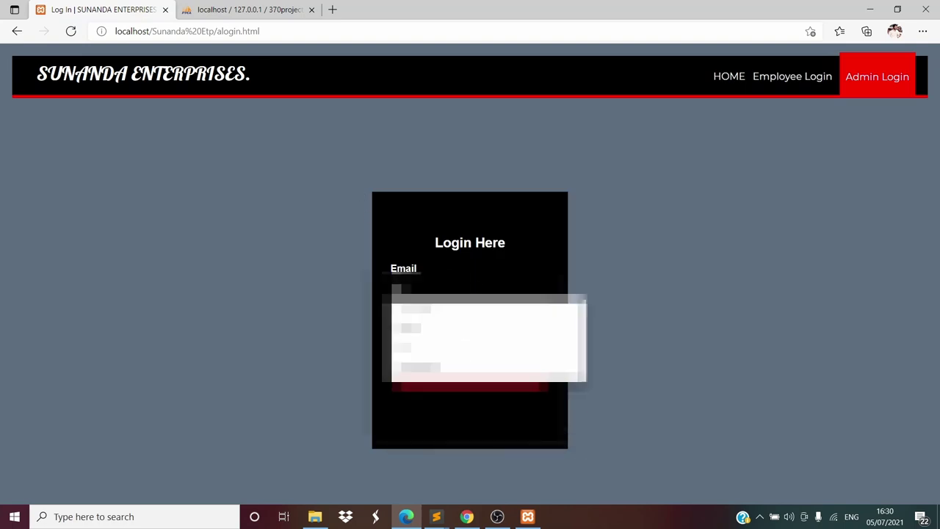
key("Down")
key("Return")
key("Return")
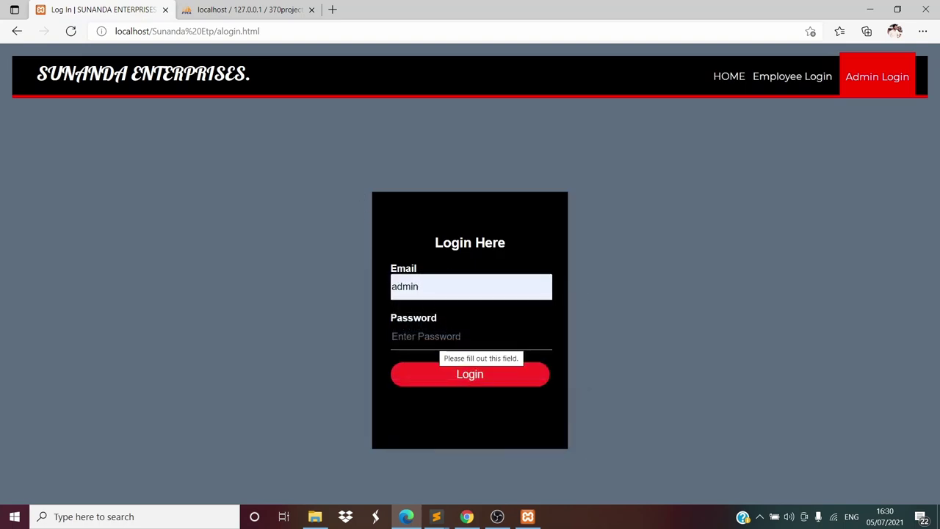
type("admin")
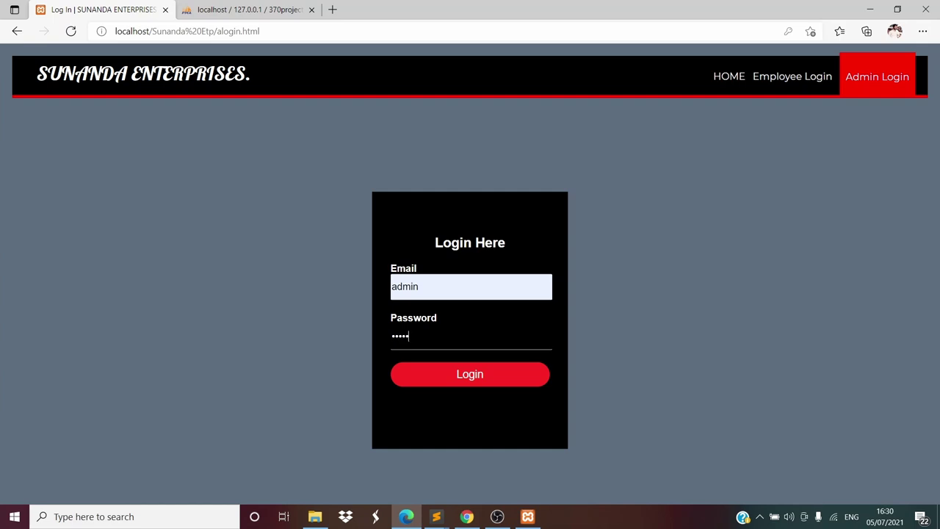
key("Return")
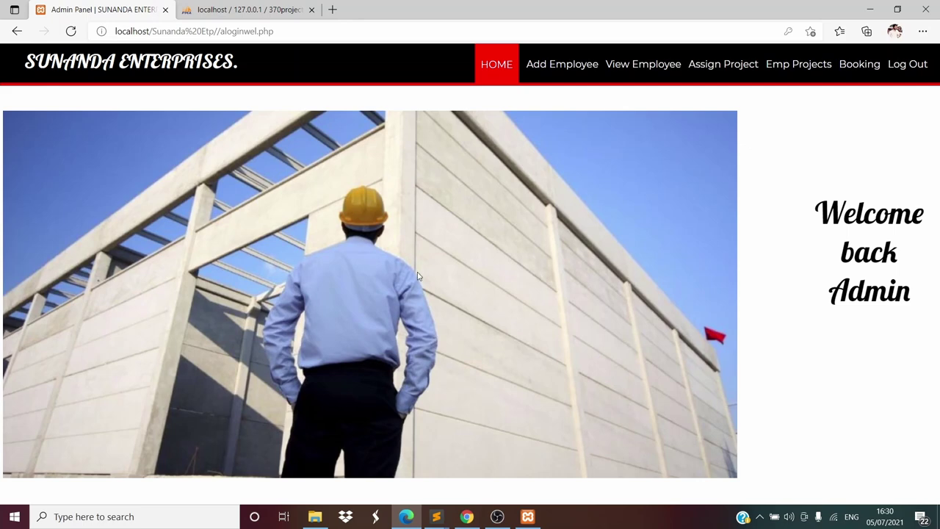
Open the Add Employee registration form and glance at the project code
left_click(556, 73)
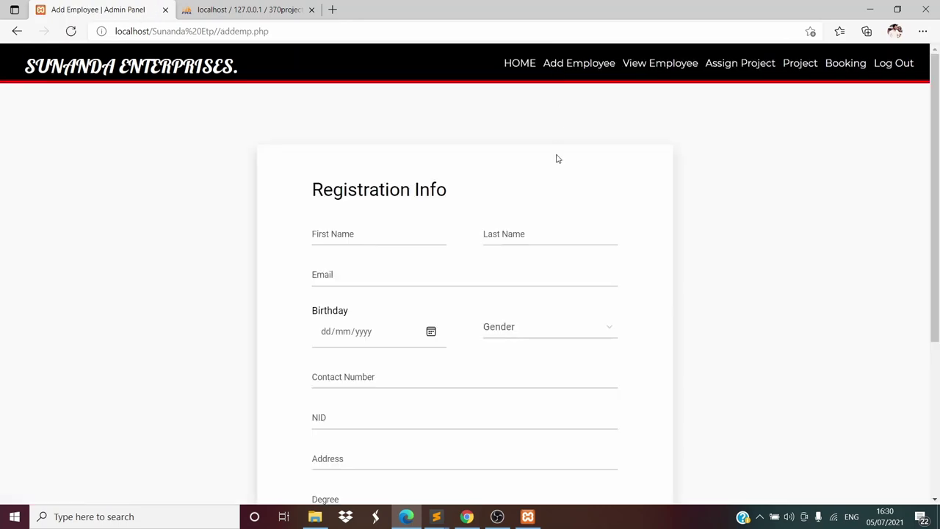
left_click(437, 520)
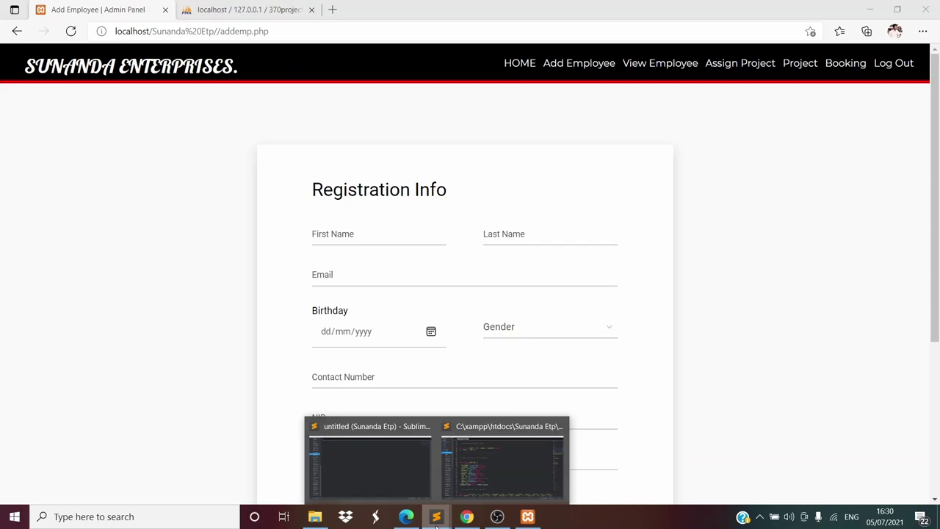
left_click(480, 474)
left_click(406, 517)
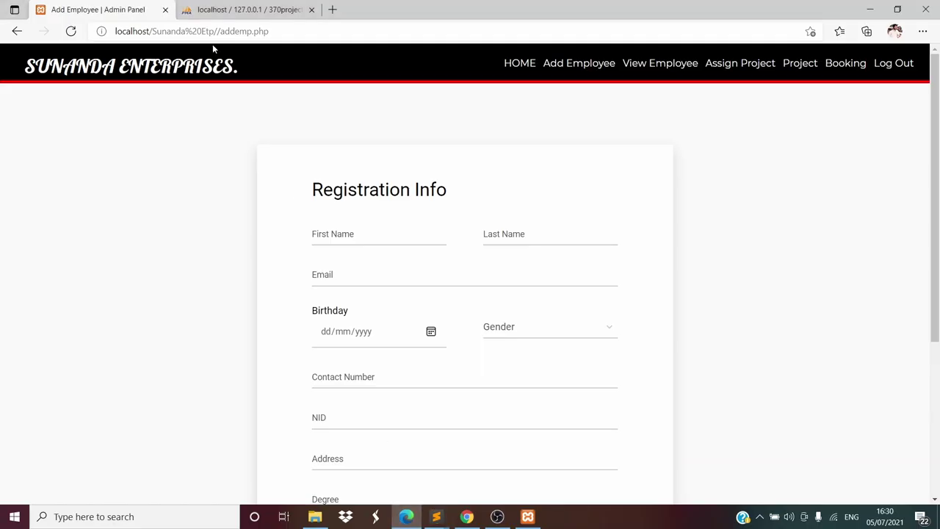
Confirm in phpMyAdmin that the employee table has no rows, then return to Add Employee
left_click(225, 7)
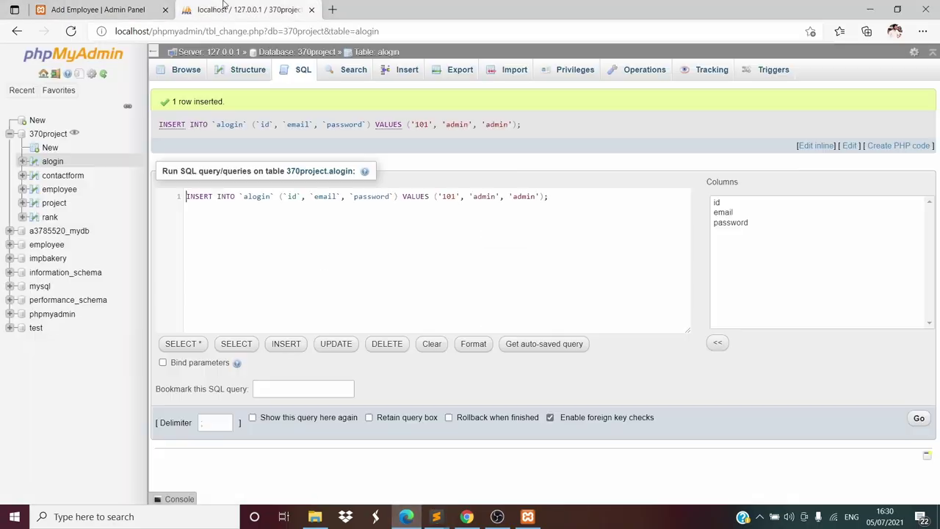
left_click(73, 190)
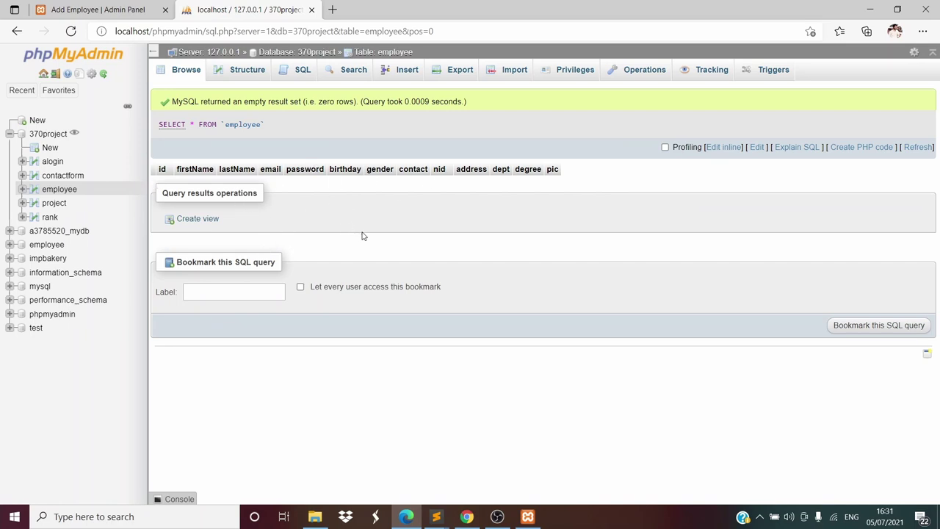
mouse_move(438, 522)
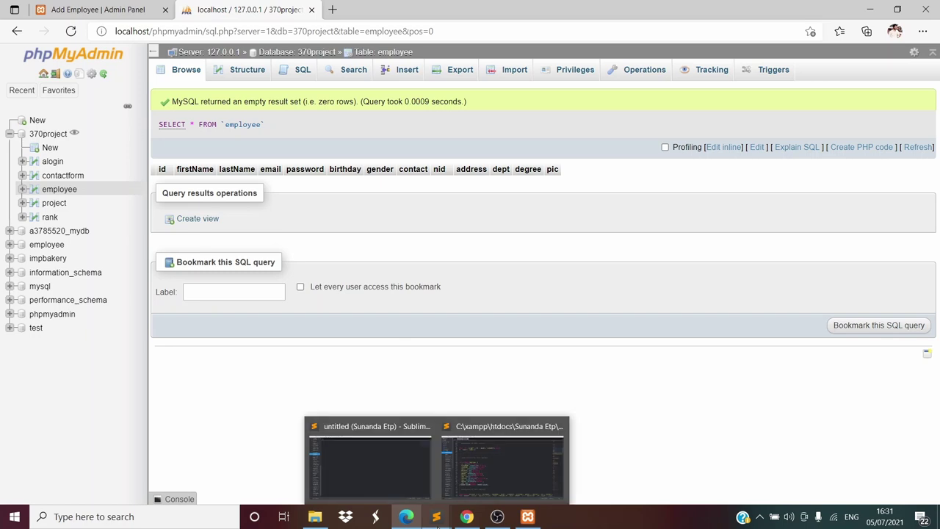
left_click(89, 6)
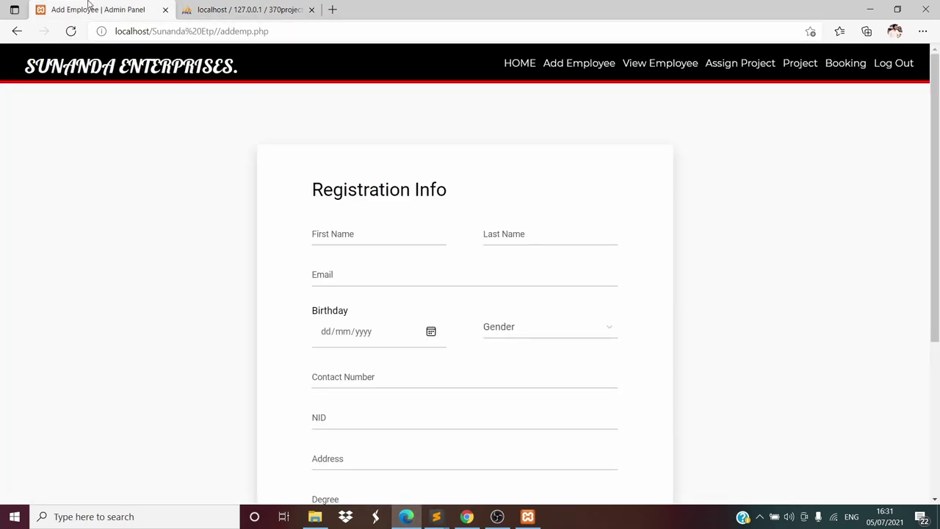
Log out of the admin panel and open phpMyAdmin's Databases page listing nine databases
left_click(906, 64)
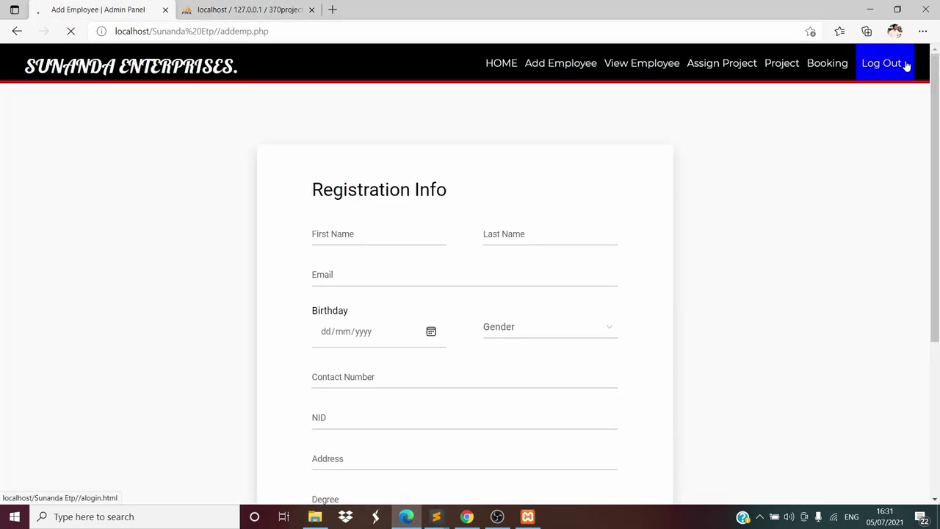
left_click(224, 7)
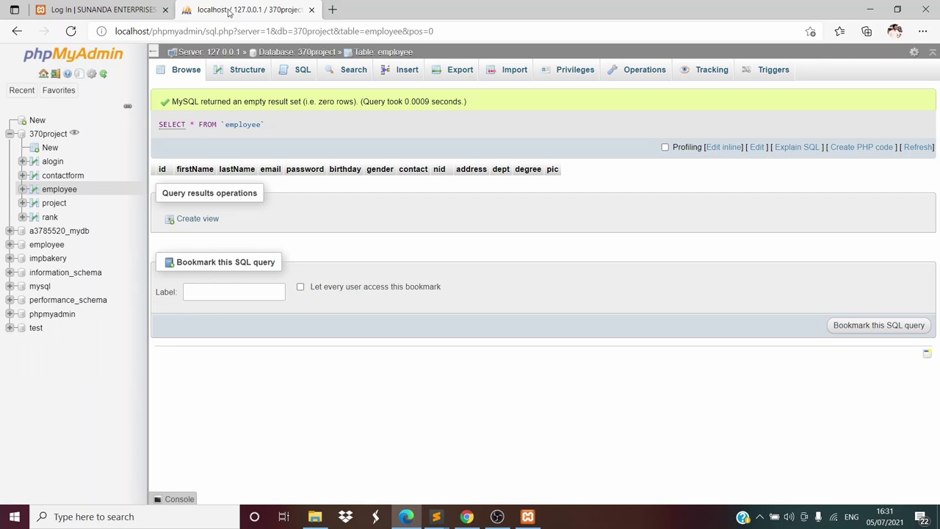
left_click(22, 90)
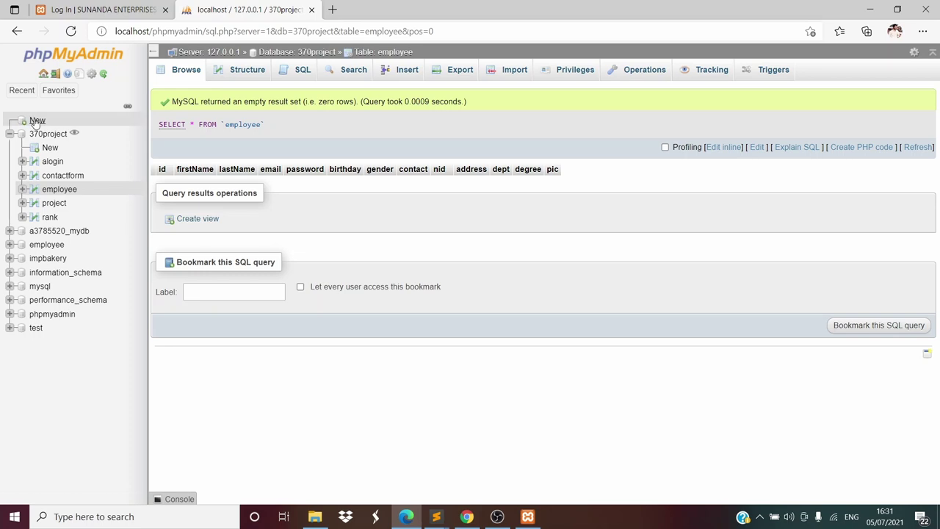
left_click(37, 121)
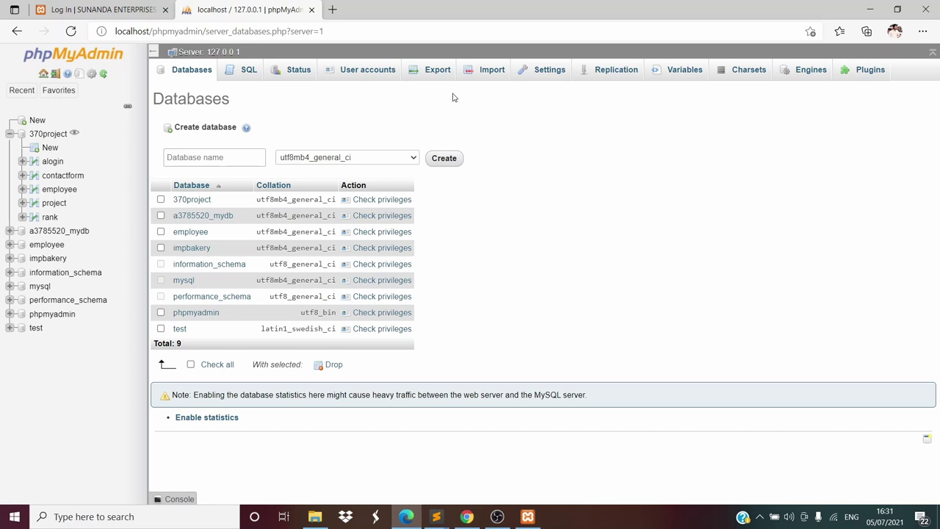
Open phpMyAdmin's server Import page and dismiss the file picker without choosing a file
left_click(487, 71)
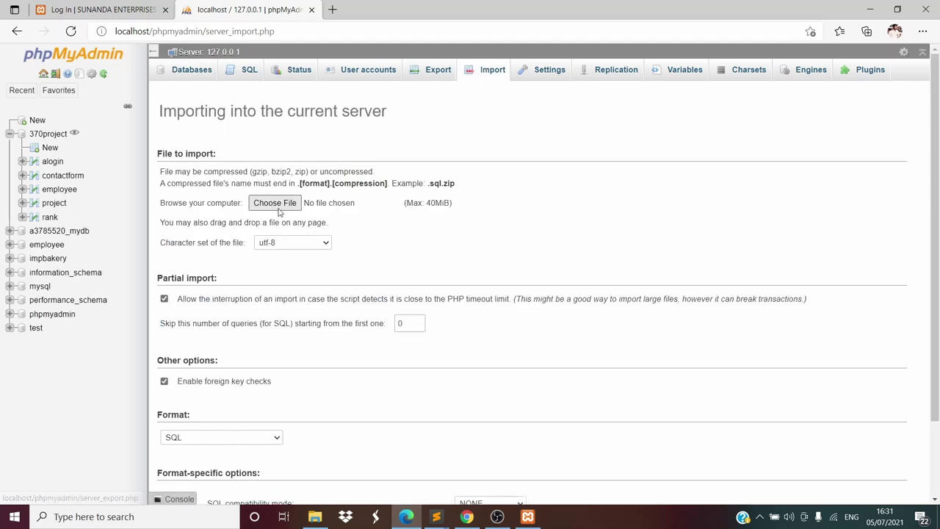
left_click(277, 208)
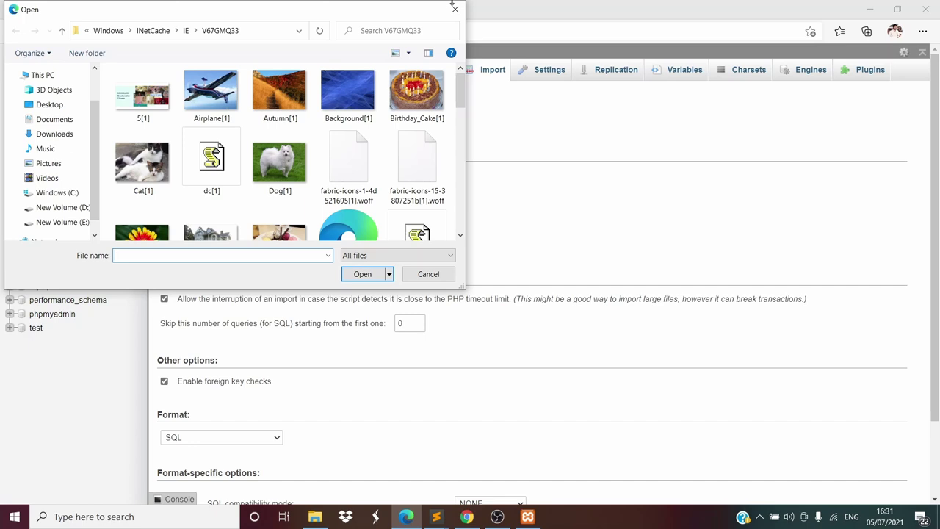
left_click(454, 10)
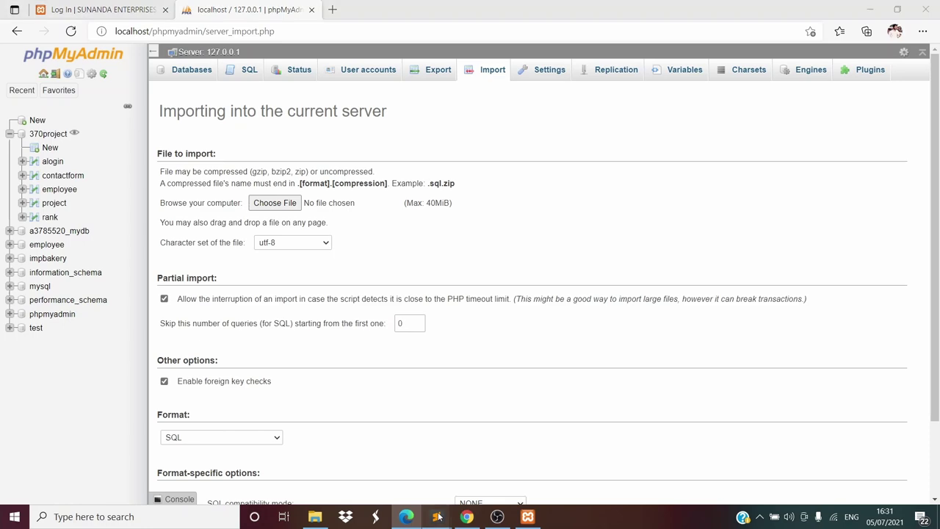
mouse_move(436, 517)
left_click(479, 458)
scroll(294, 265, "up", 3)
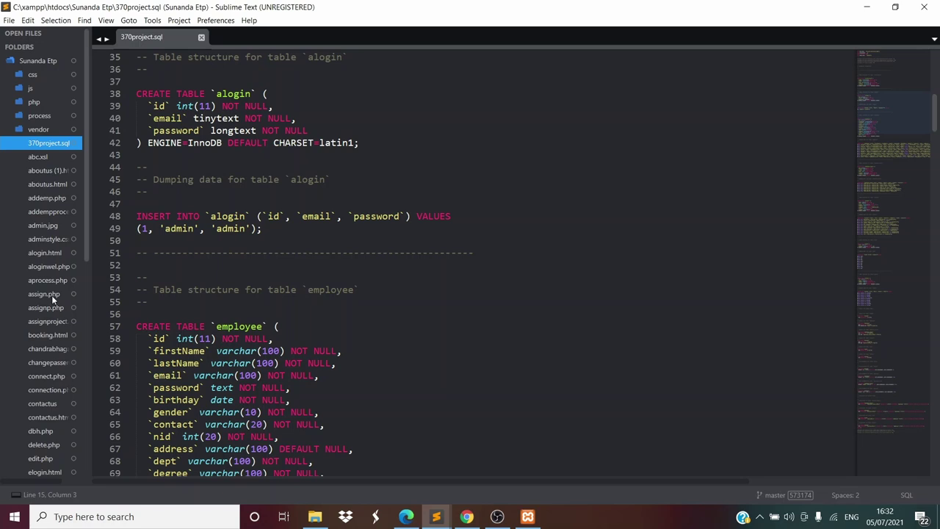
scroll(51, 296, "down", 3)
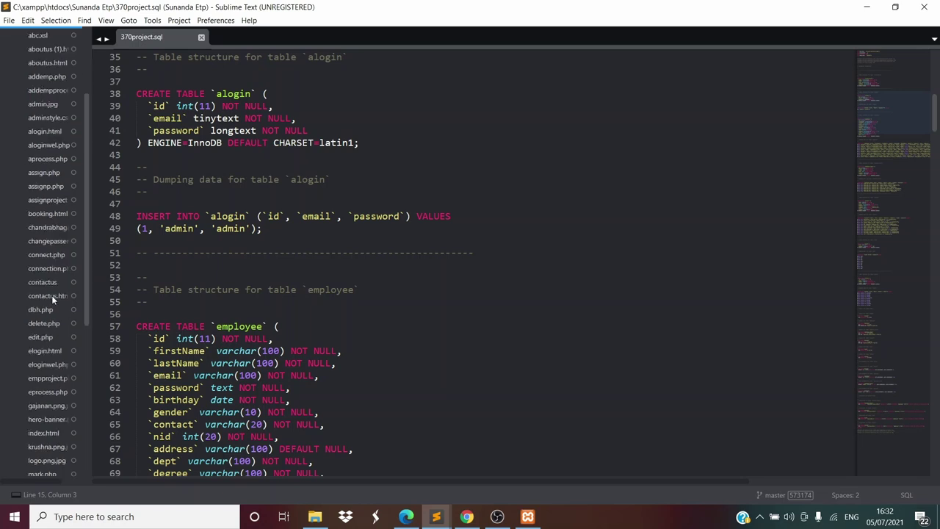
left_click(50, 283)
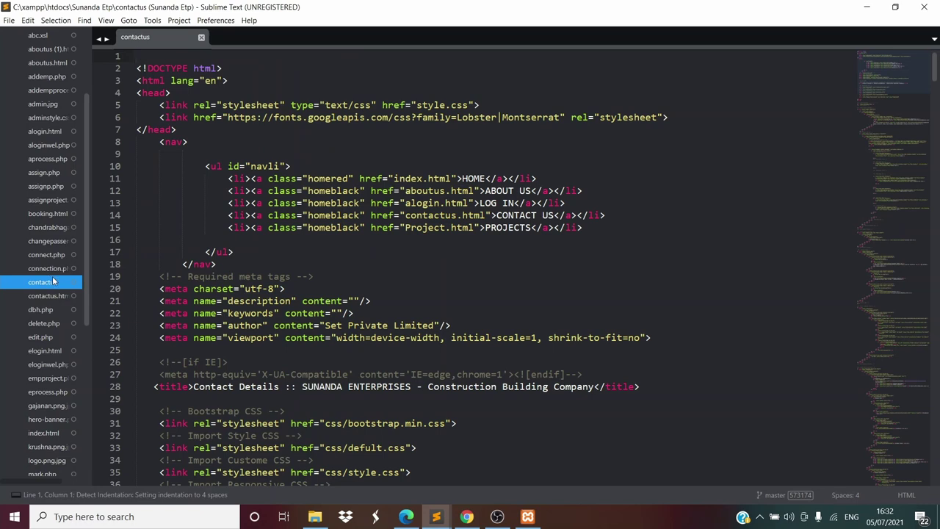
left_click(56, 274)
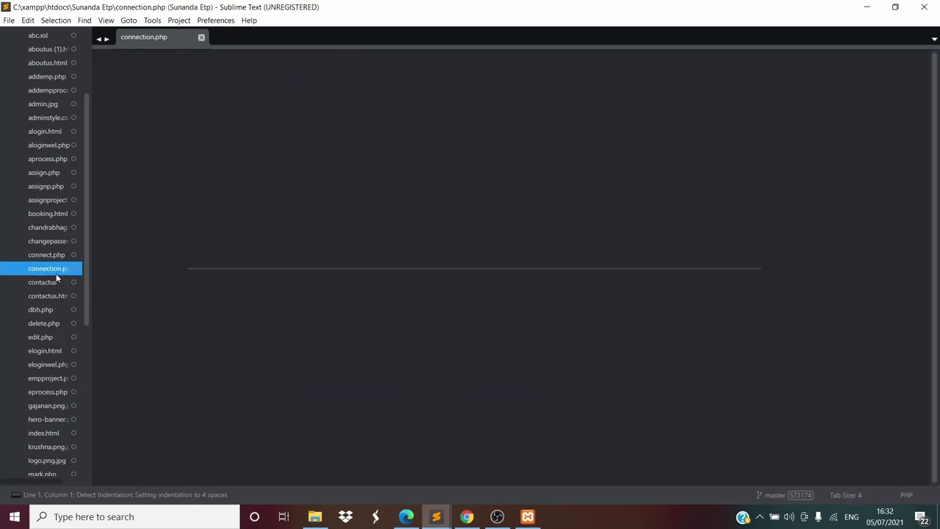
scroll(56, 273, "up", 3)
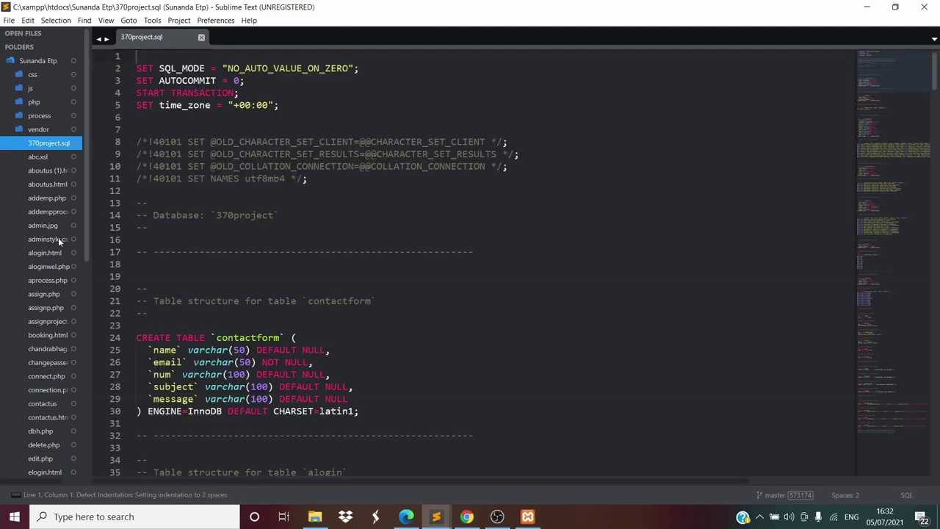
scroll(360, 309, "down", 7)
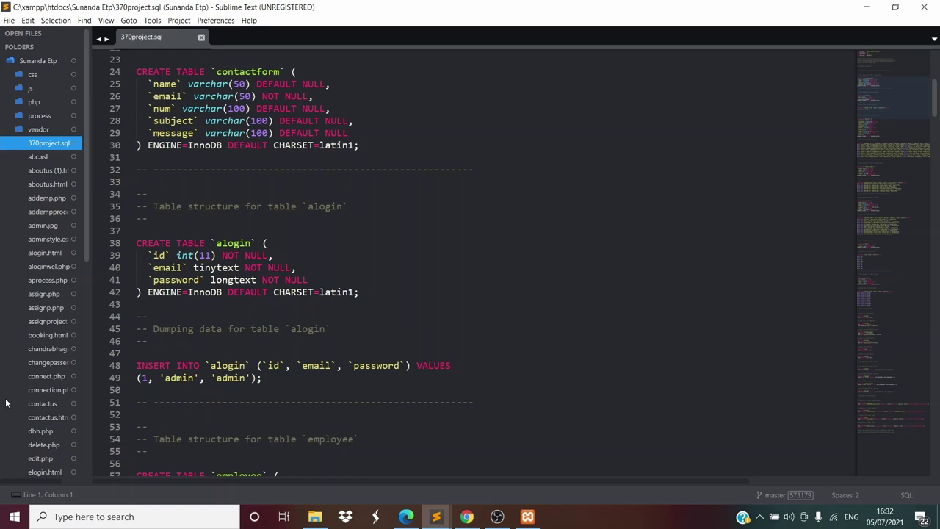
scroll(44, 323, "down", 5)
scroll(44, 322, "up", 2)
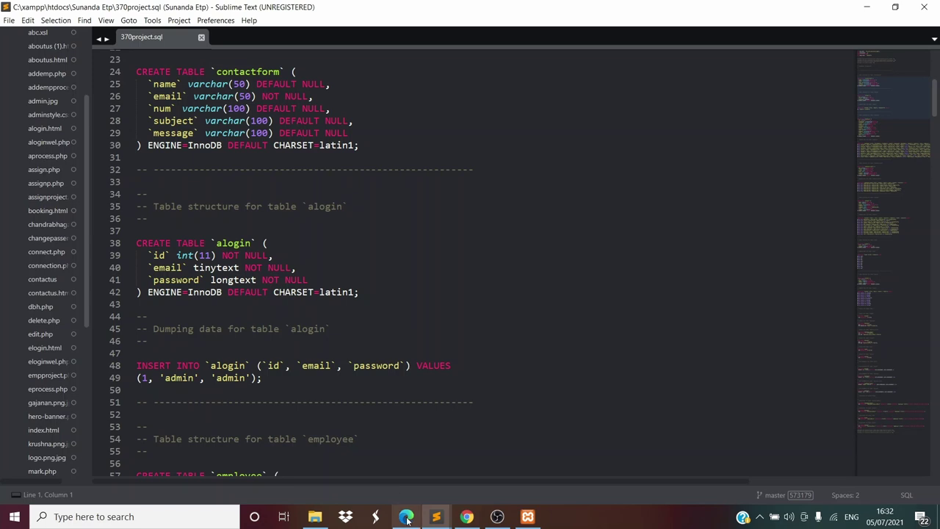
mouse_move(406, 516)
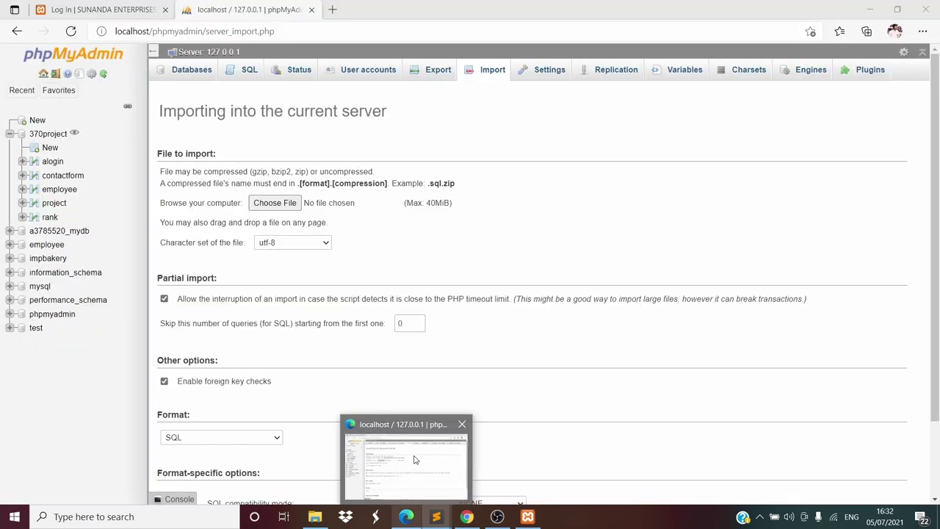
left_click(416, 460)
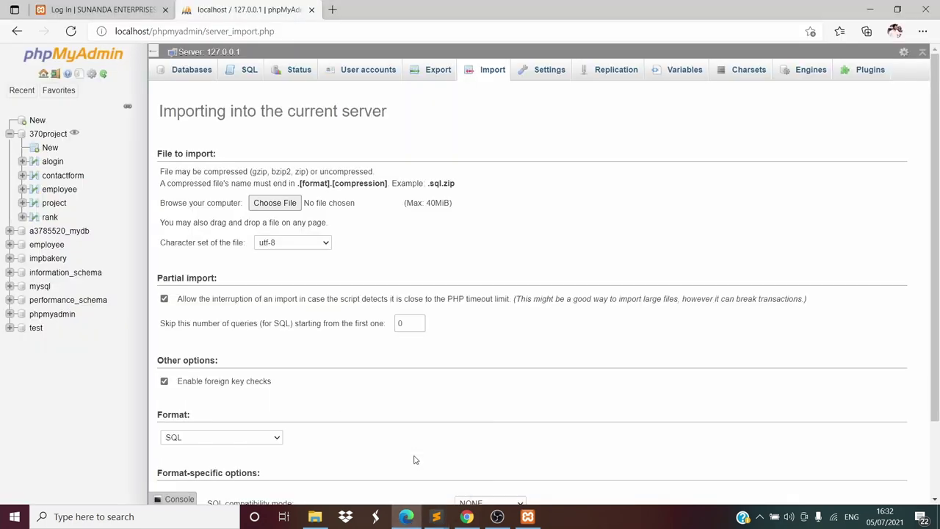